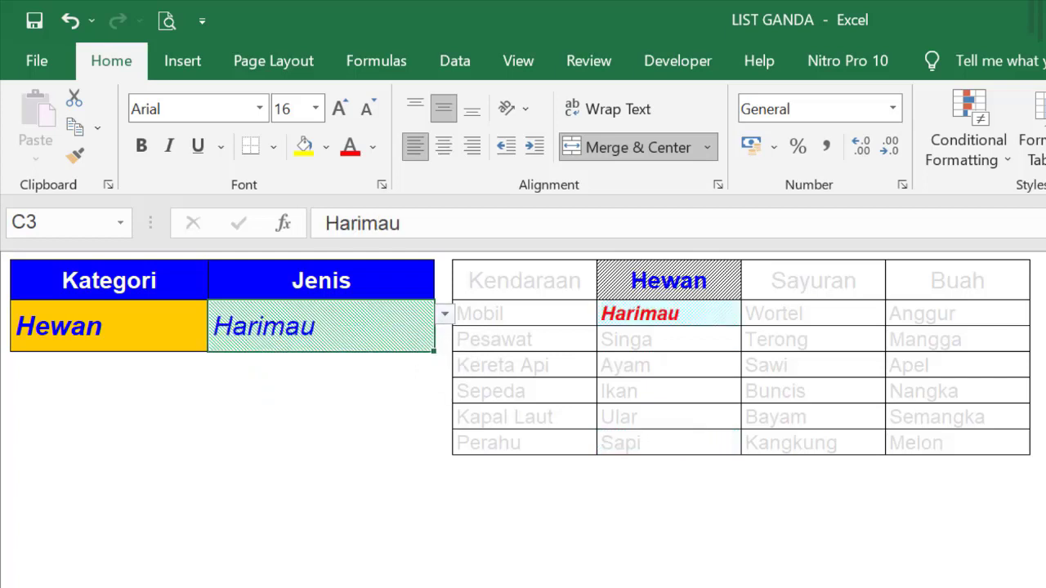
Choose Sayuran as the Kategori in B3 and Wortel as the Jenis in C3
left_click(137, 324)
left_click(224, 321)
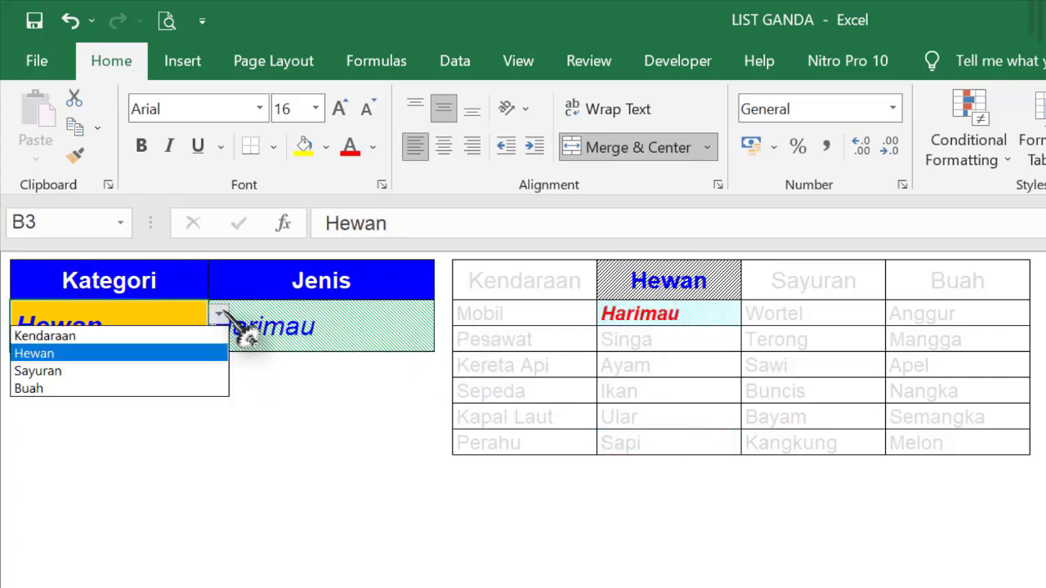
left_click(226, 369)
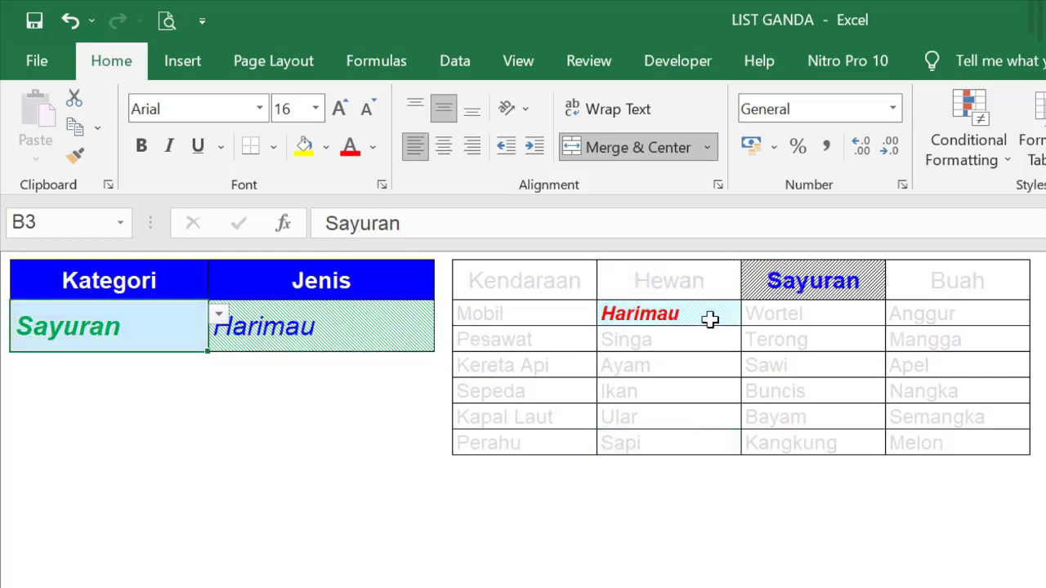
left_click(370, 336)
left_click(444, 314)
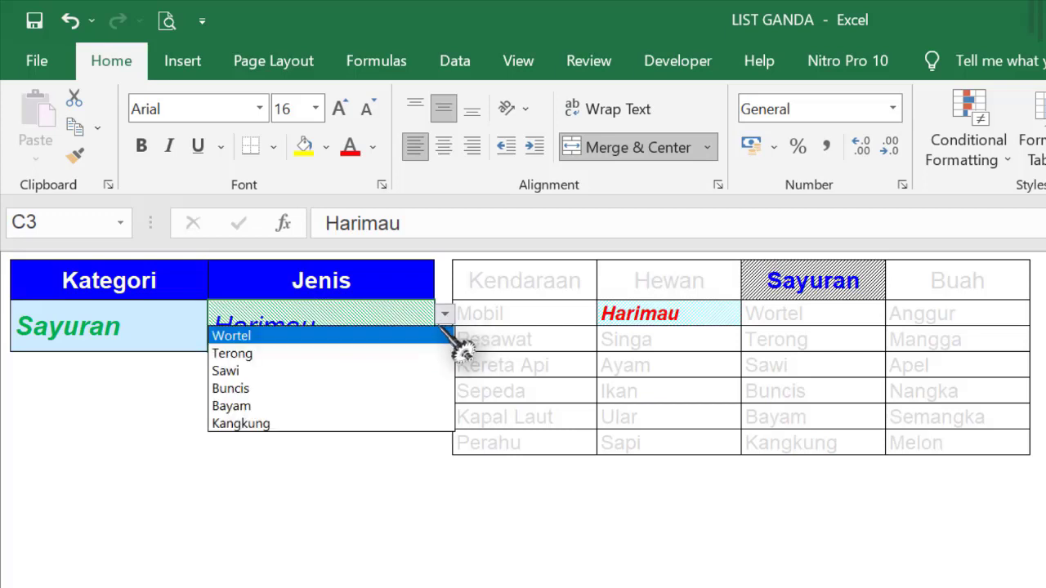
left_click(440, 333)
Try the other Jenis options in C3 one after another: Sawi, Buncis, Bayam and Kangkung
left_click(445, 314)
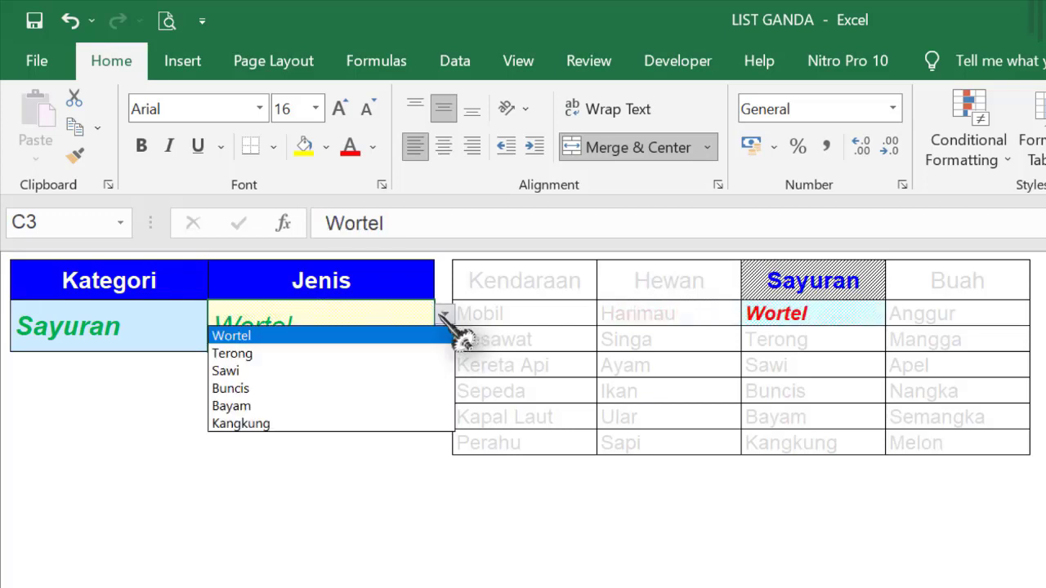
left_click(430, 369)
left_click(445, 314)
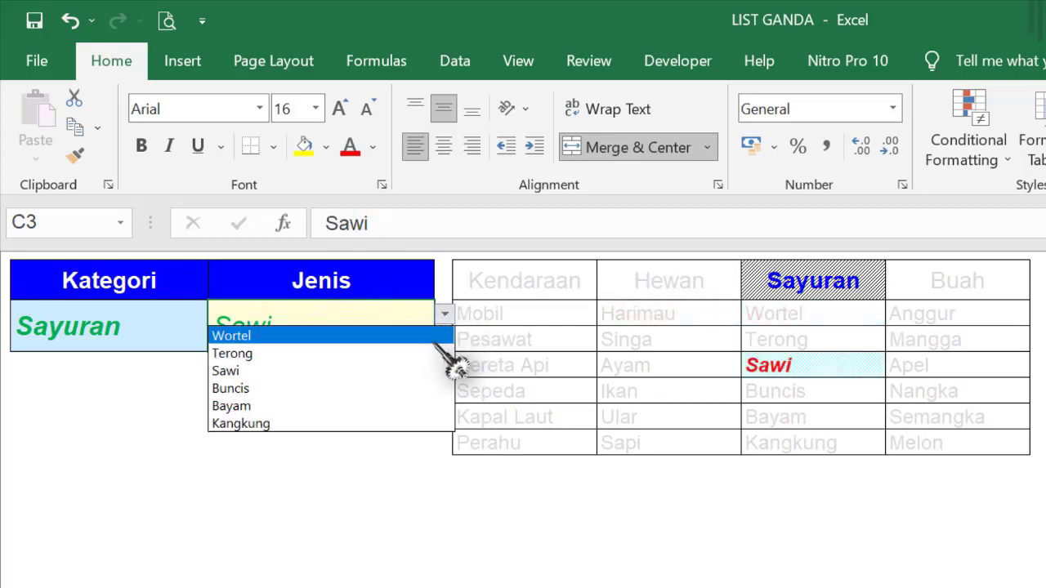
left_click(431, 389)
left_click(444, 314)
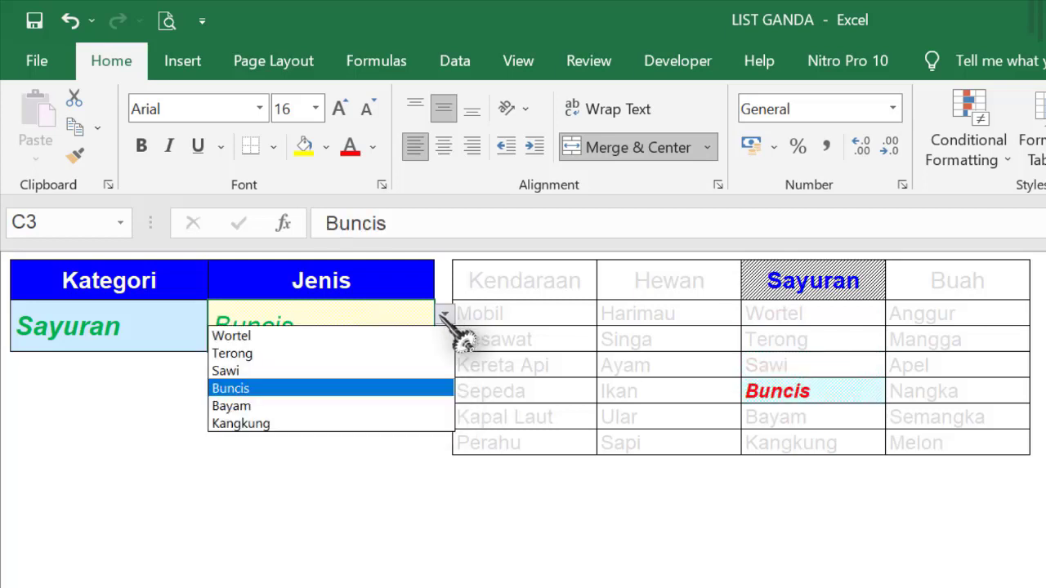
left_click(430, 406)
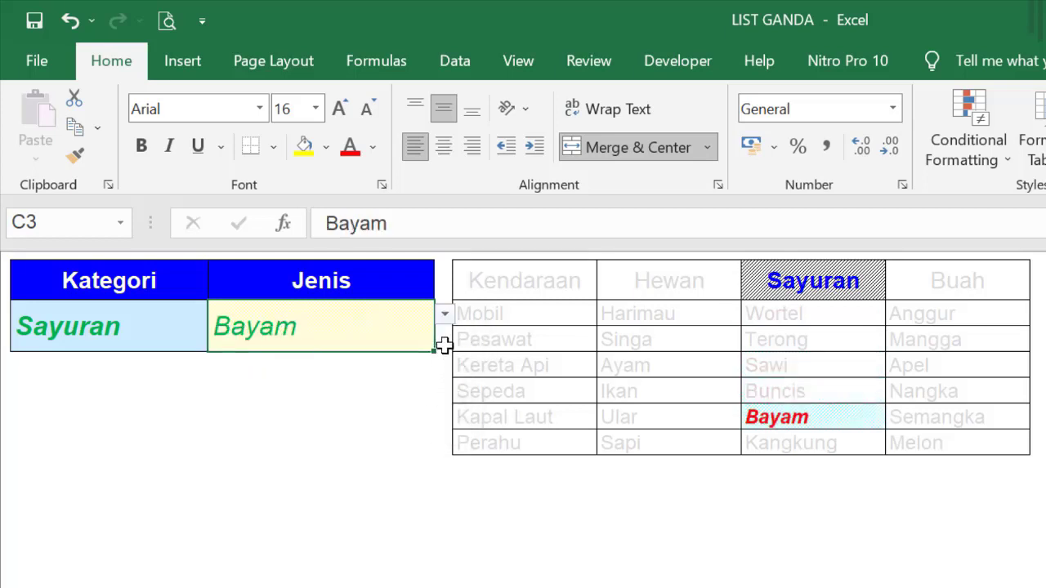
left_click(444, 314)
left_click(430, 423)
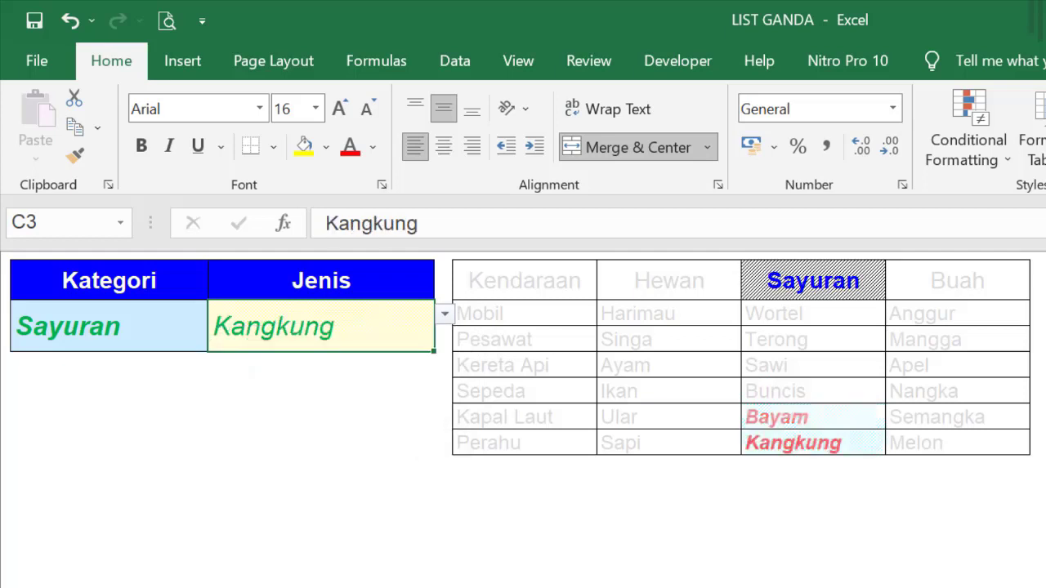
Change the Kategori in B3 to Buah and choose Semangka, followed by Apel, as the Jenis in C3
left_click(167, 346)
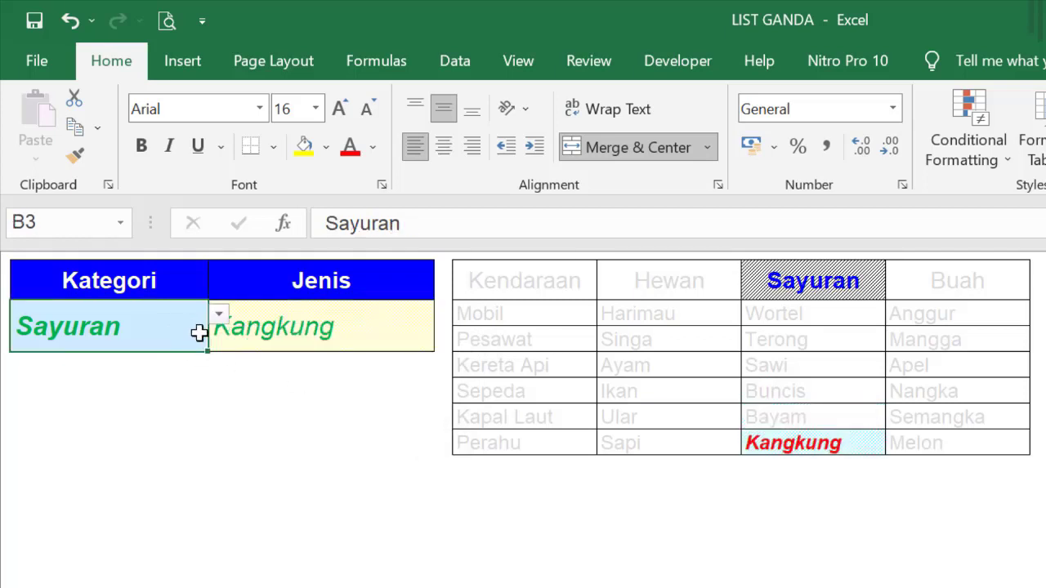
left_click(218, 314)
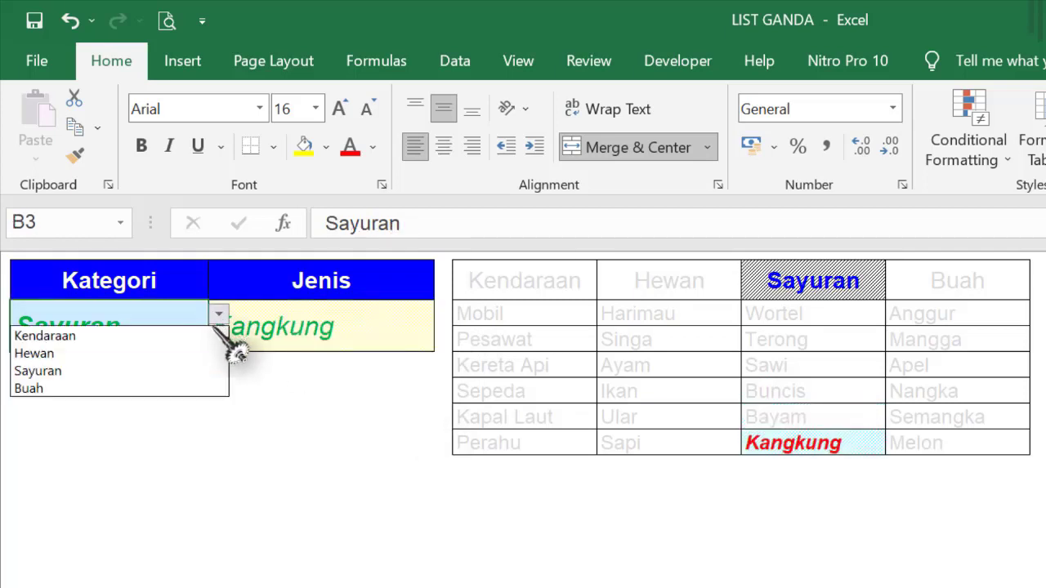
left_click(208, 388)
left_click(339, 326)
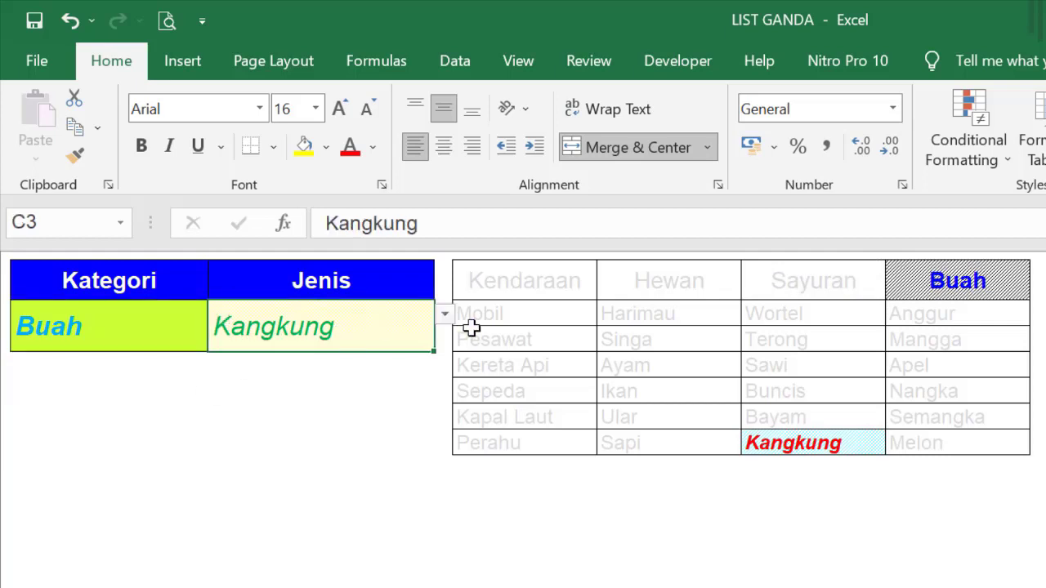
left_click(444, 314)
left_click(429, 402)
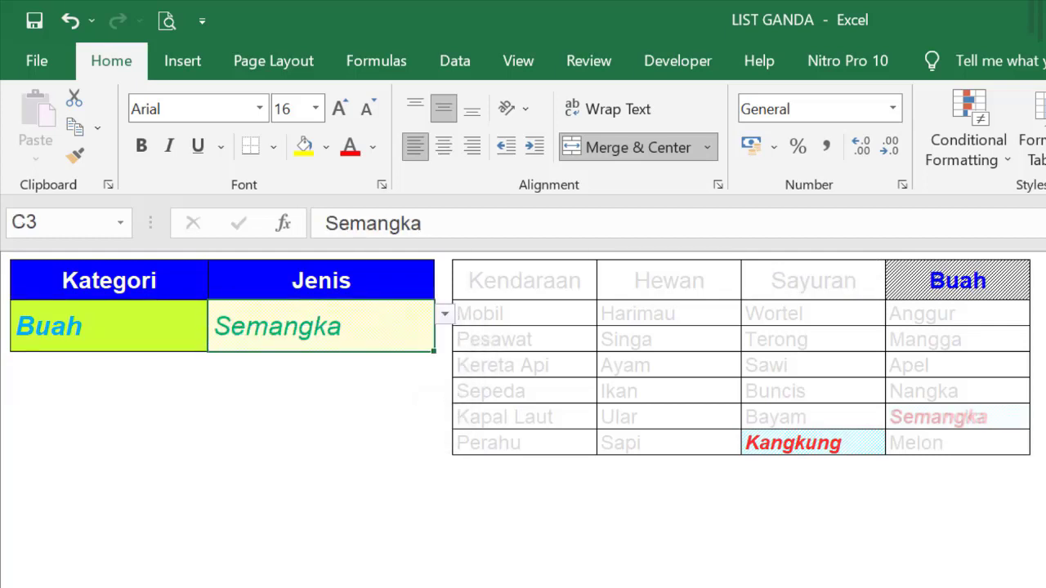
left_click(444, 314)
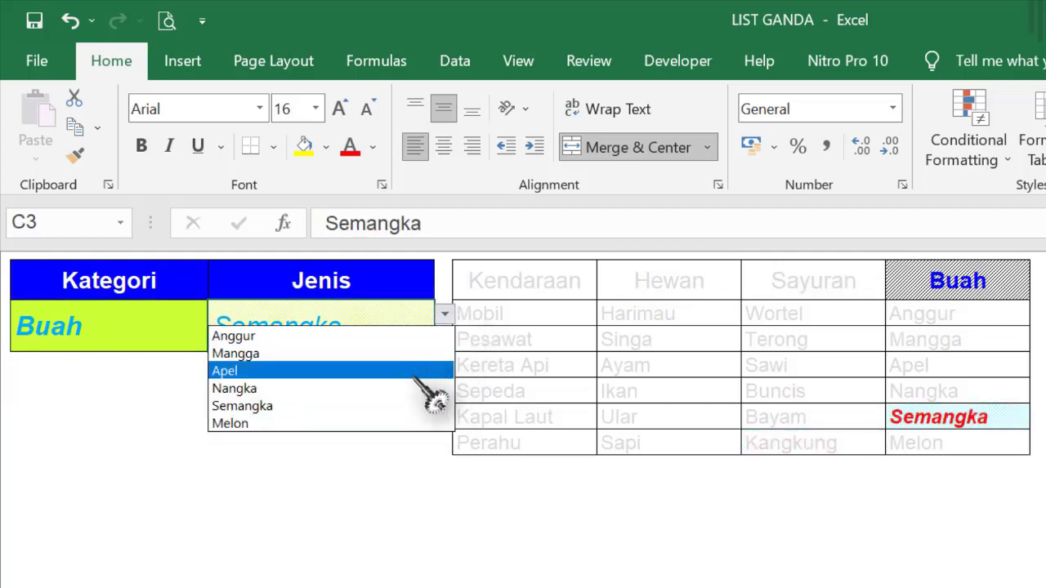
left_click(327, 370)
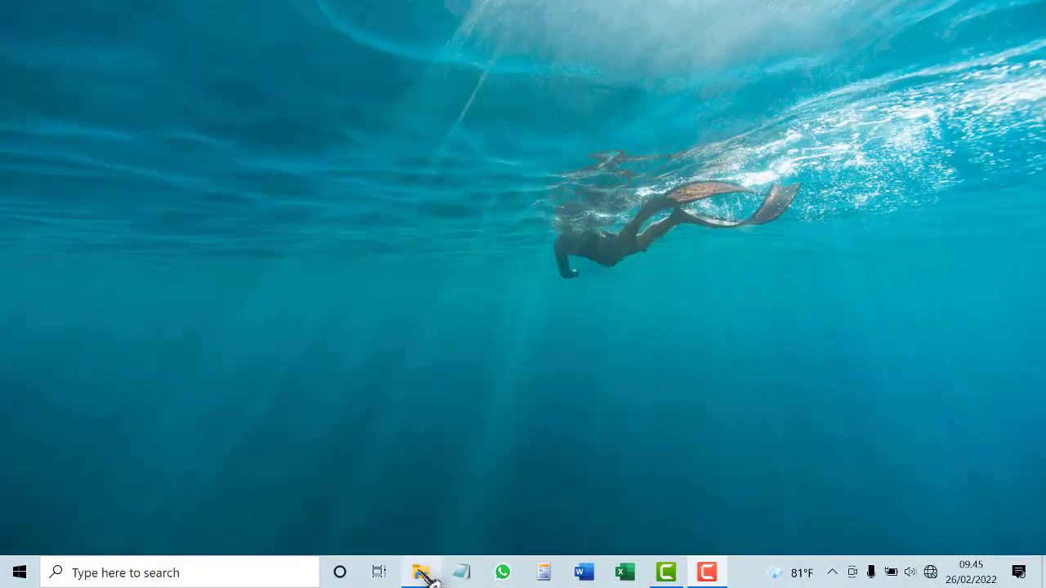
Switch to File Explorer and open the LIST GANDA workbook from the Music folder
left_click(420, 572)
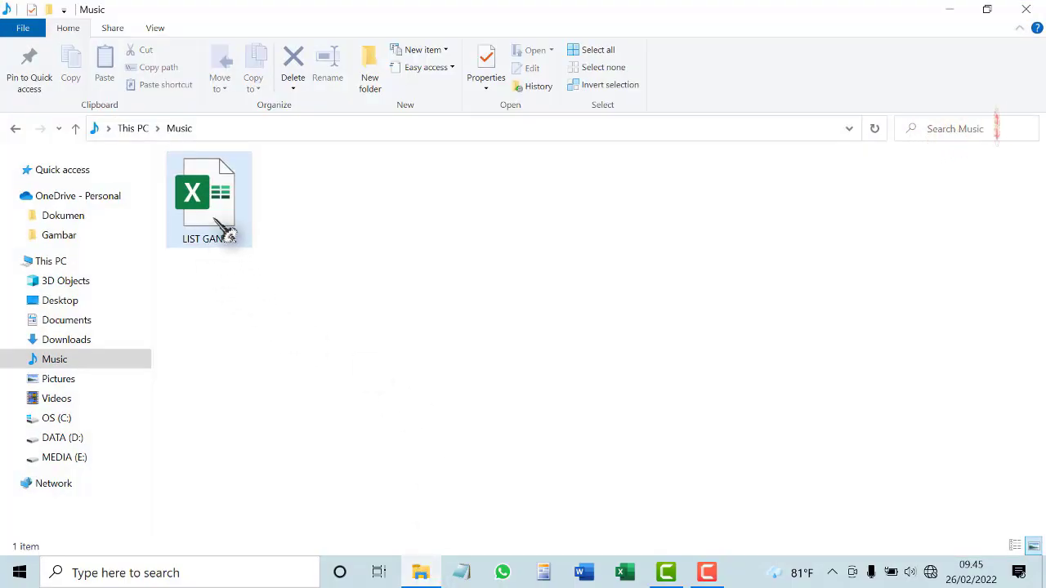
double_click(222, 235)
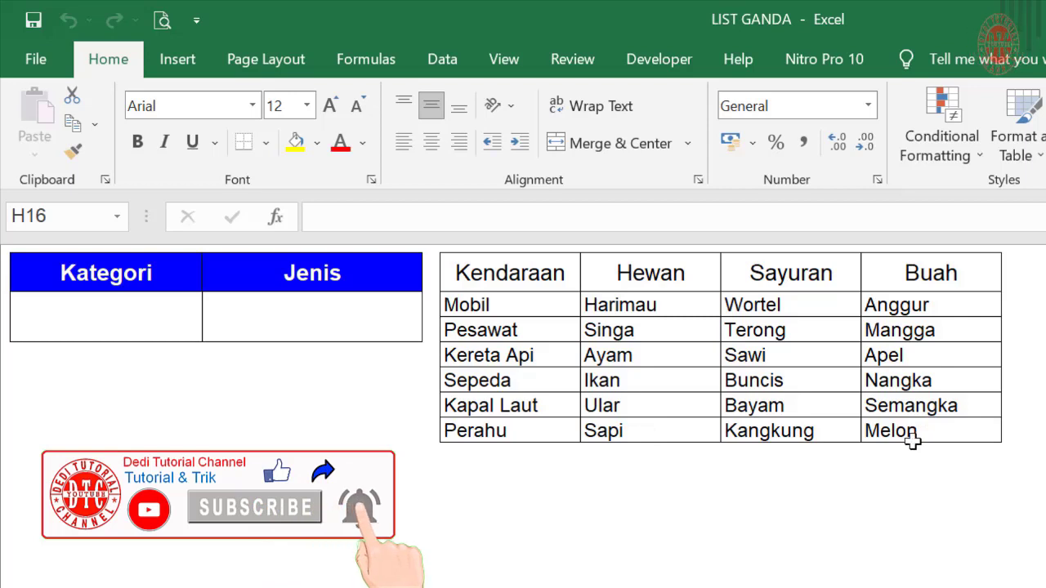
Add List data validation to the empty Kategori cell B3 with the category headers =$E$2:$H$2 as source
left_click(159, 318)
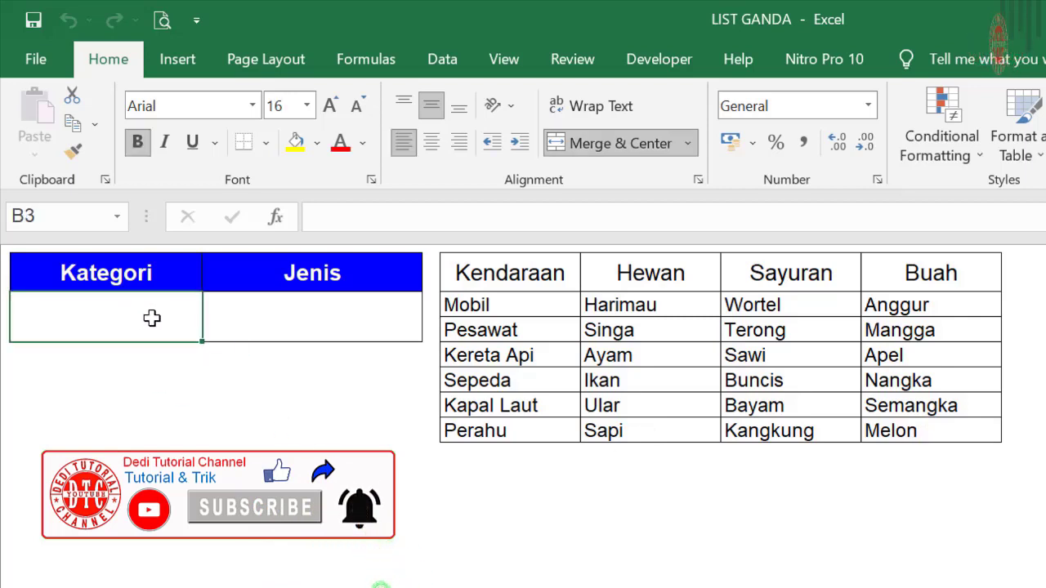
left_click(458, 69)
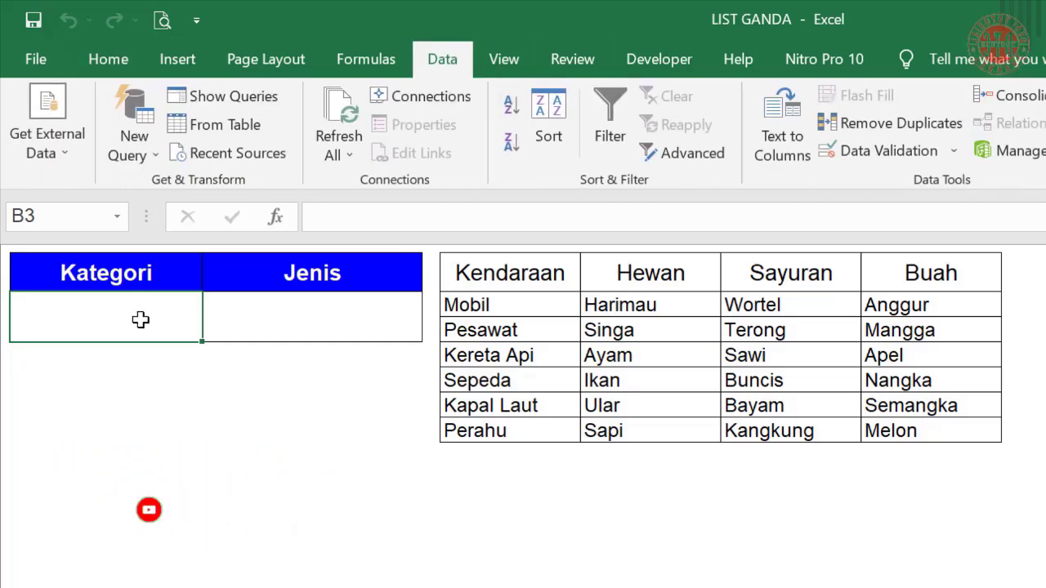
left_click(867, 153)
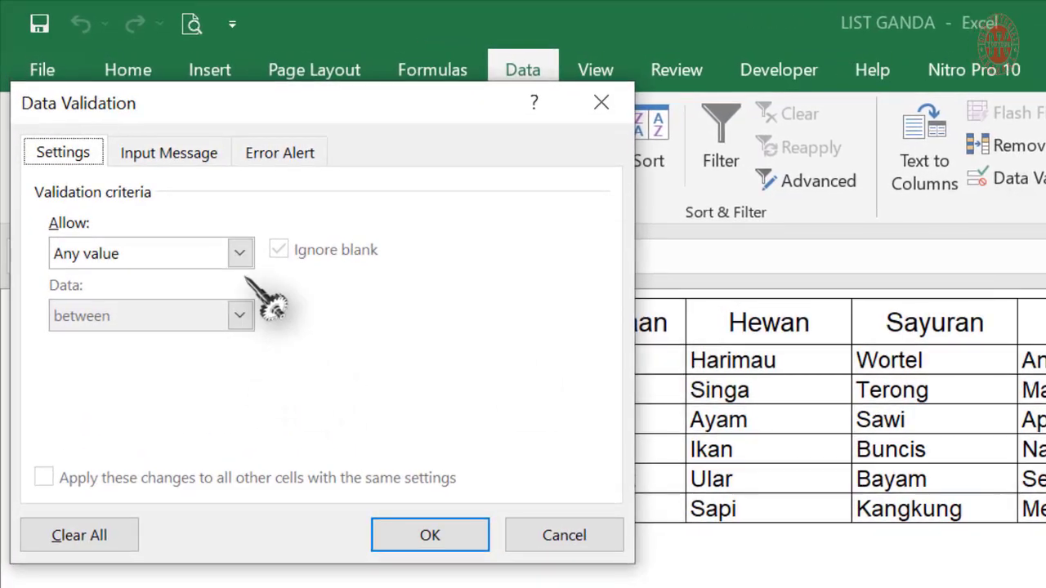
left_click(241, 254)
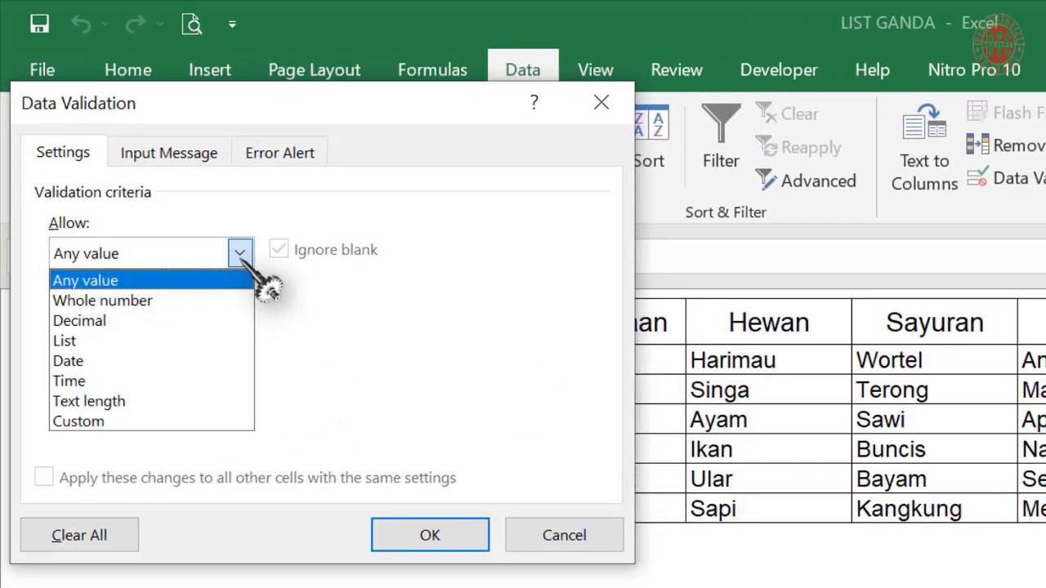
left_click(222, 341)
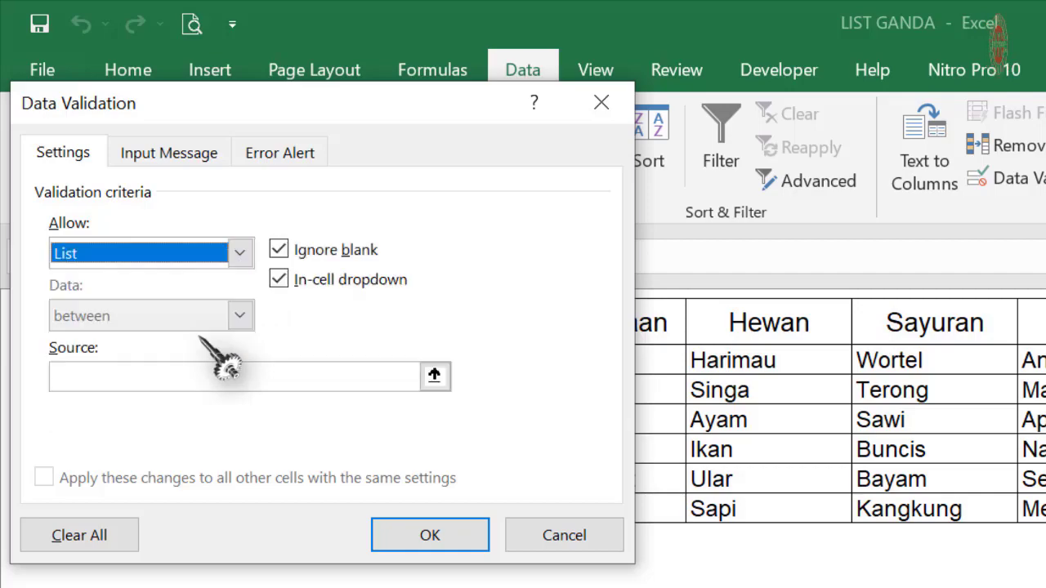
left_click(196, 379)
left_click(433, 377)
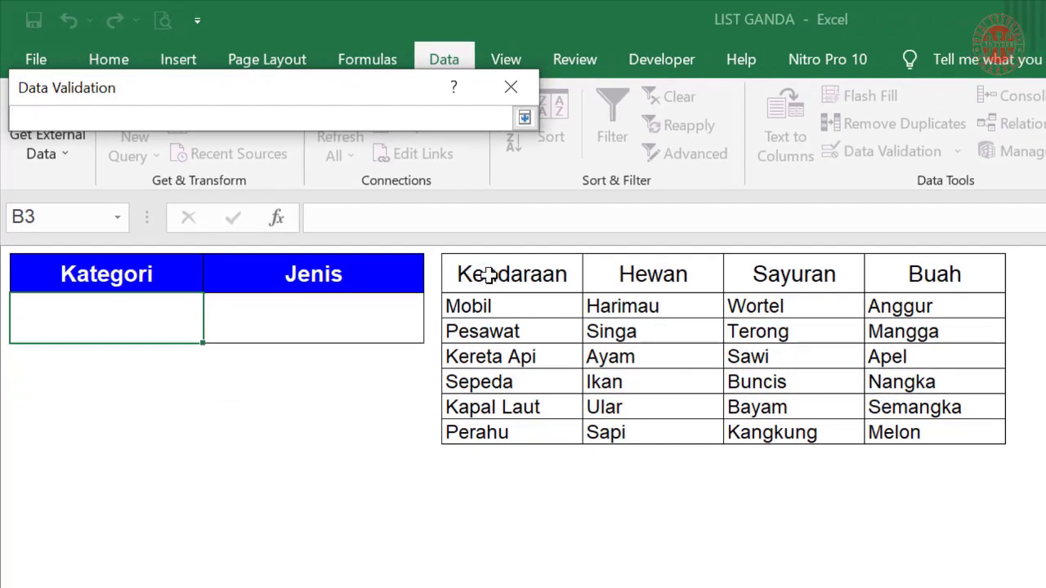
left_click(570, 326)
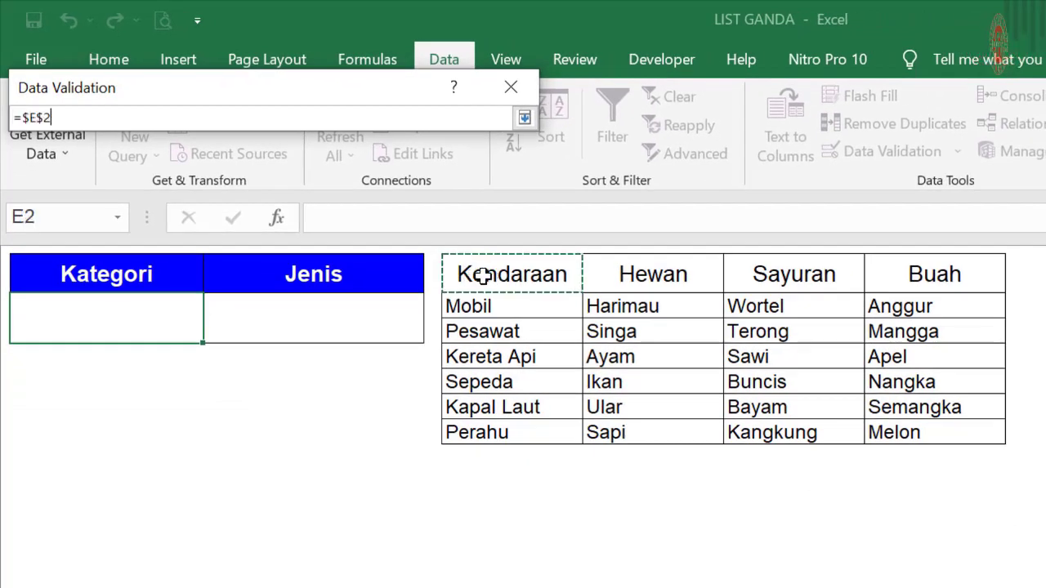
left_click_drag(484, 276, 902, 274)
left_click(525, 118)
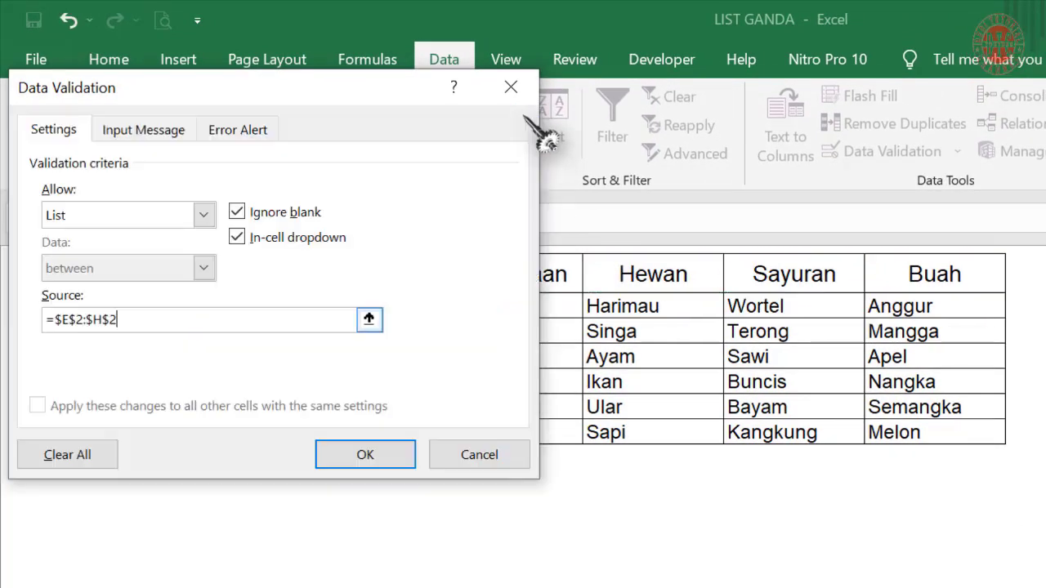
left_click(365, 456)
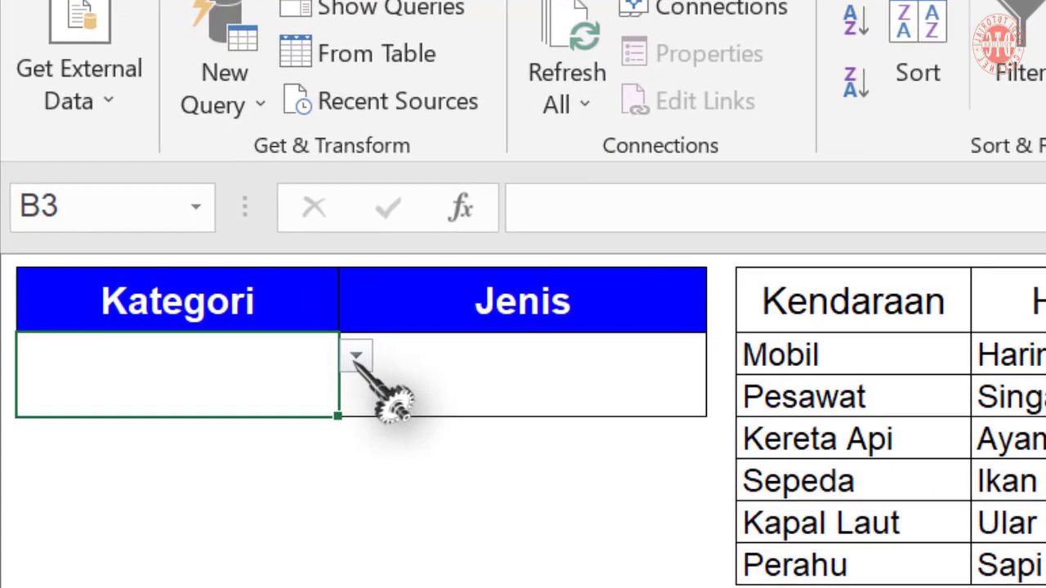
Test the Kategori dropdown in B3 by choosing Kendaraan, Hewan, Sayuran and finally Buah
left_click(215, 306)
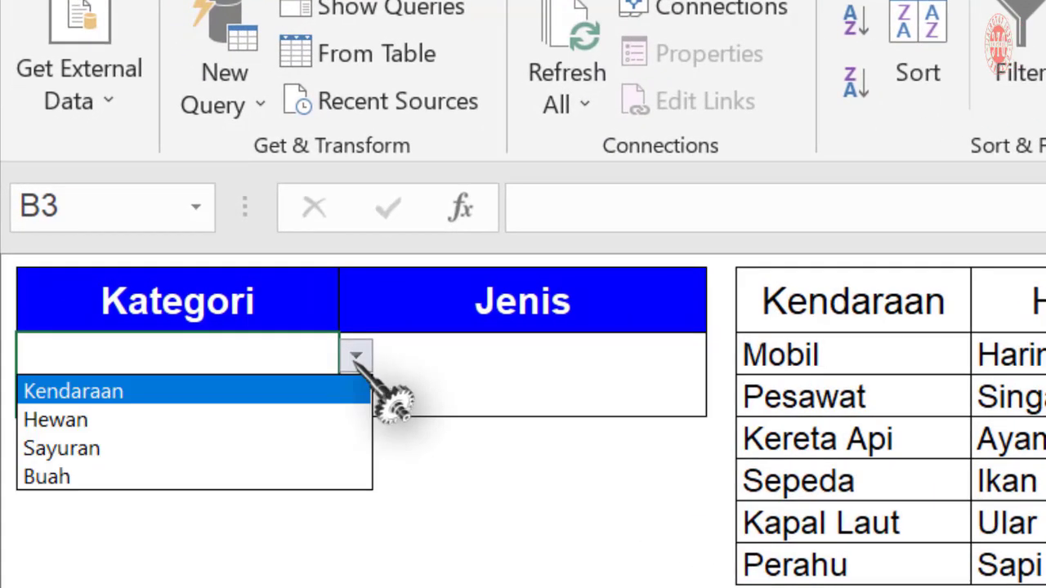
left_click(364, 390)
left_click(356, 356)
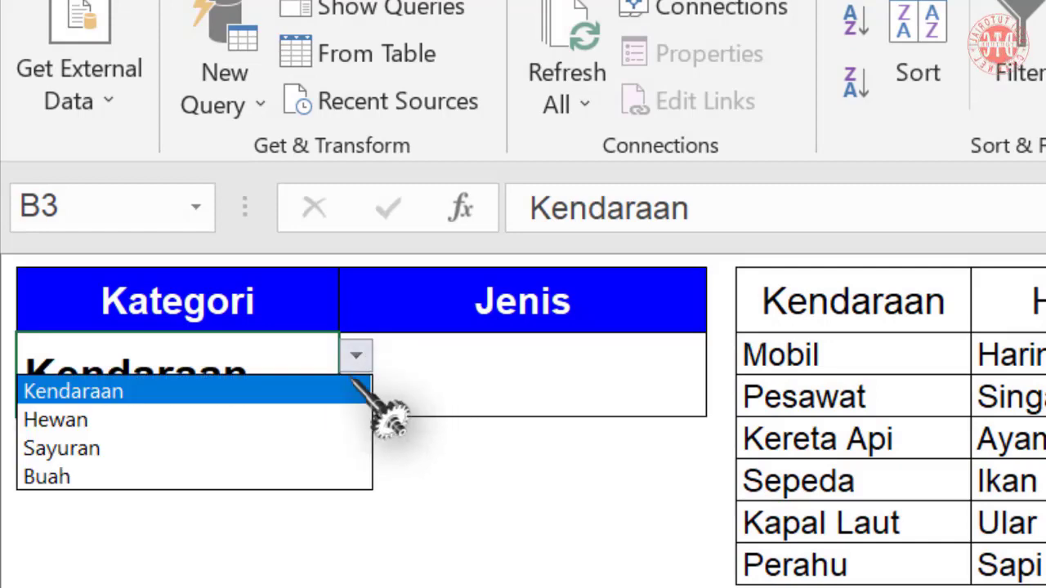
left_click(349, 419)
left_click(356, 356)
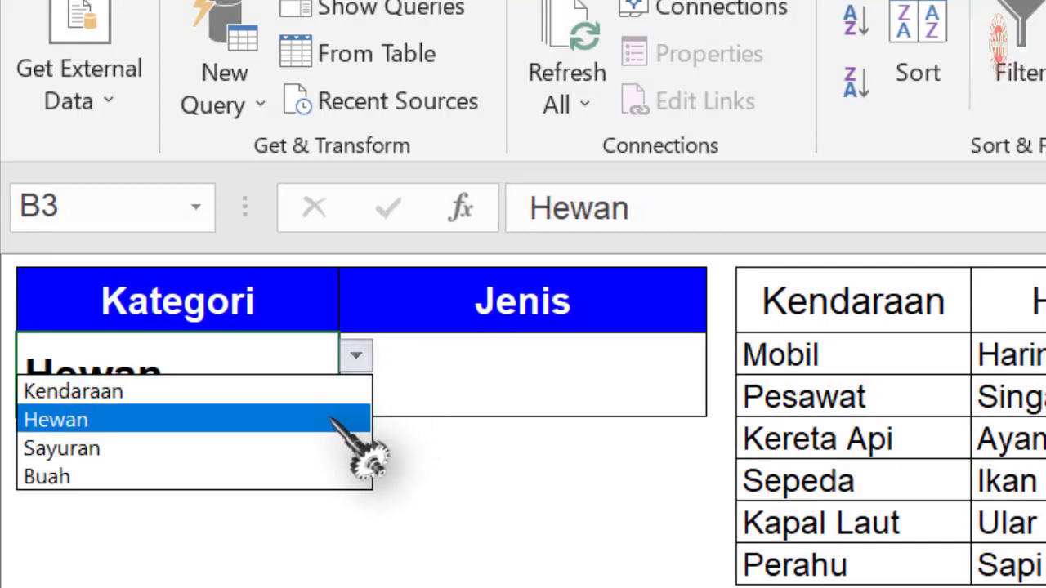
left_click(343, 448)
left_click(356, 357)
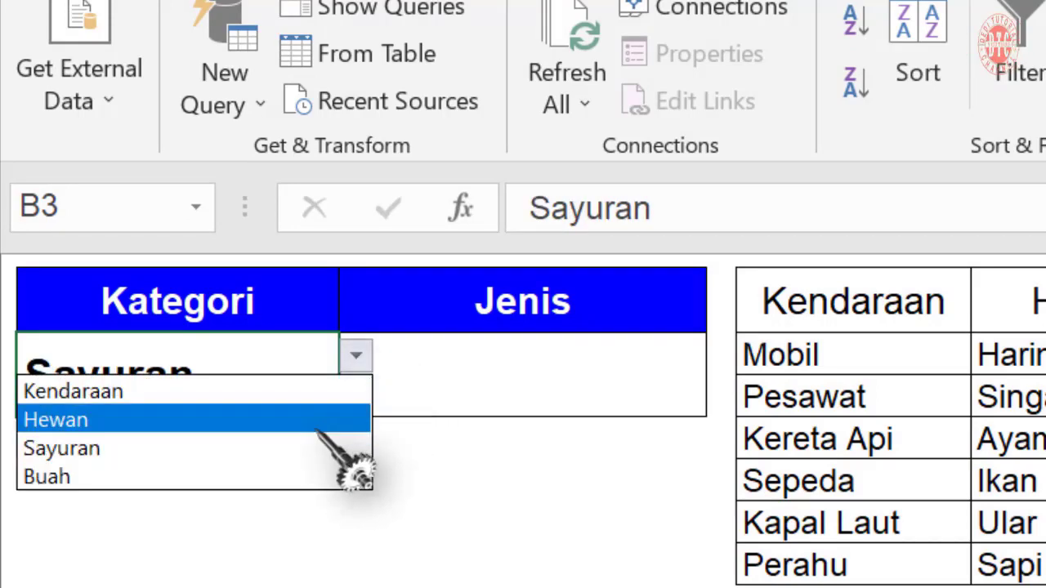
left_click(310, 475)
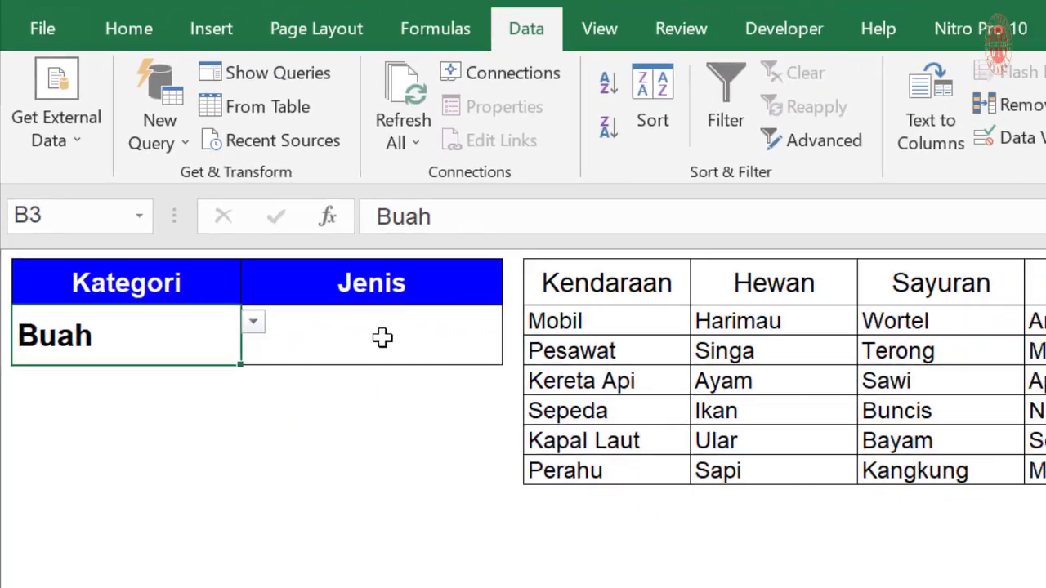
left_click(278, 508)
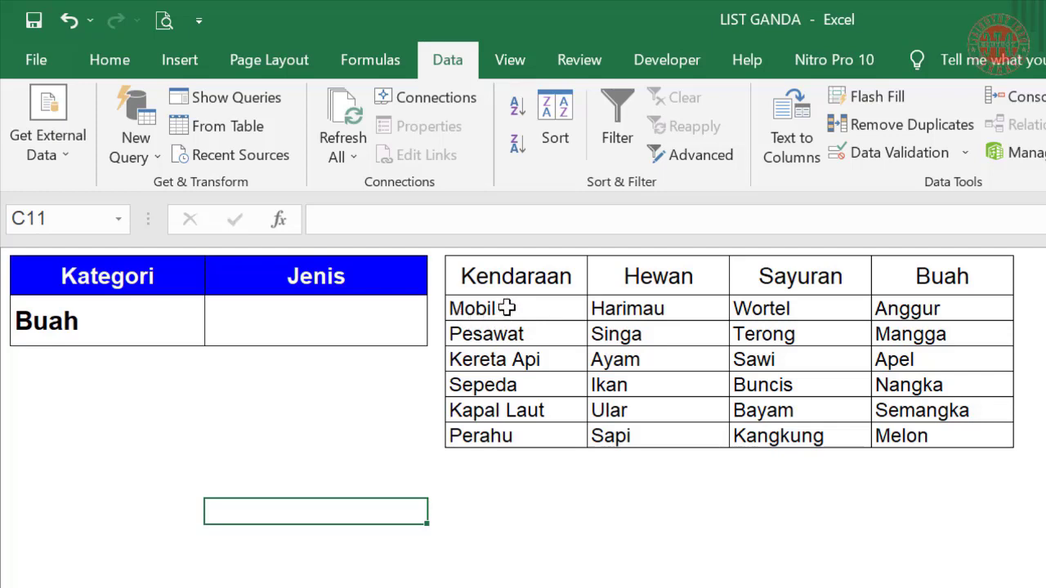
Review the item ranges beneath the Kendaraan, Hewan, Sayuran and Buah headers by selecting each column's items in turn
left_click_drag(507, 307, 498, 435)
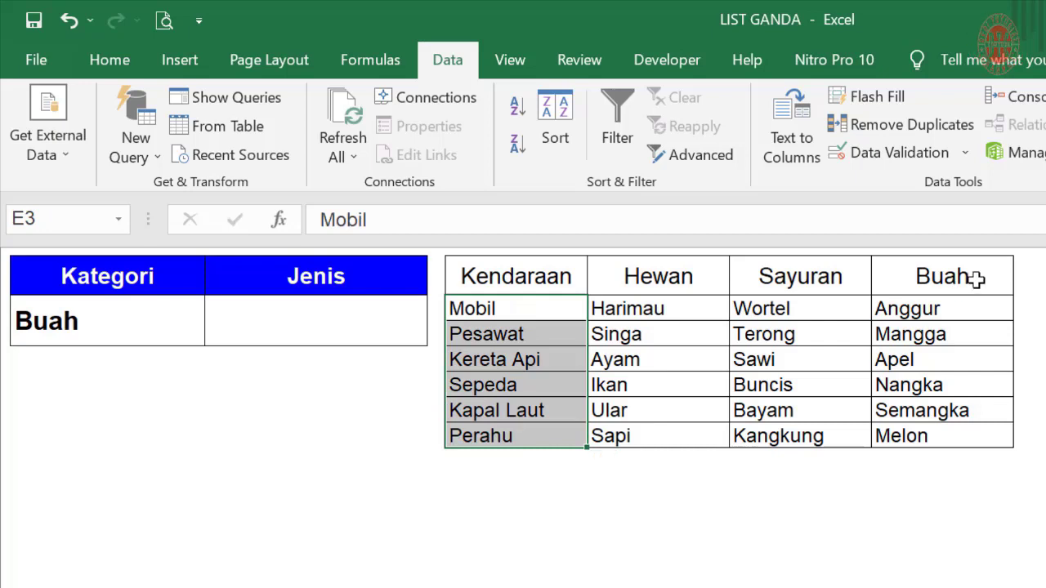
left_click_drag(549, 310, 551, 428)
left_click_drag(634, 315, 622, 435)
left_click_drag(780, 311, 794, 433)
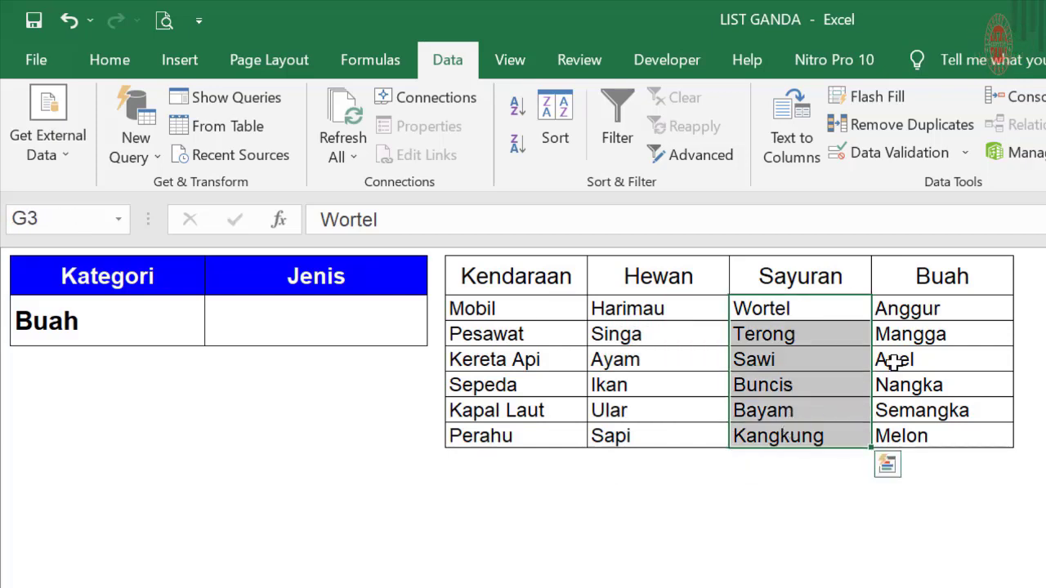
left_click_drag(927, 309, 929, 437)
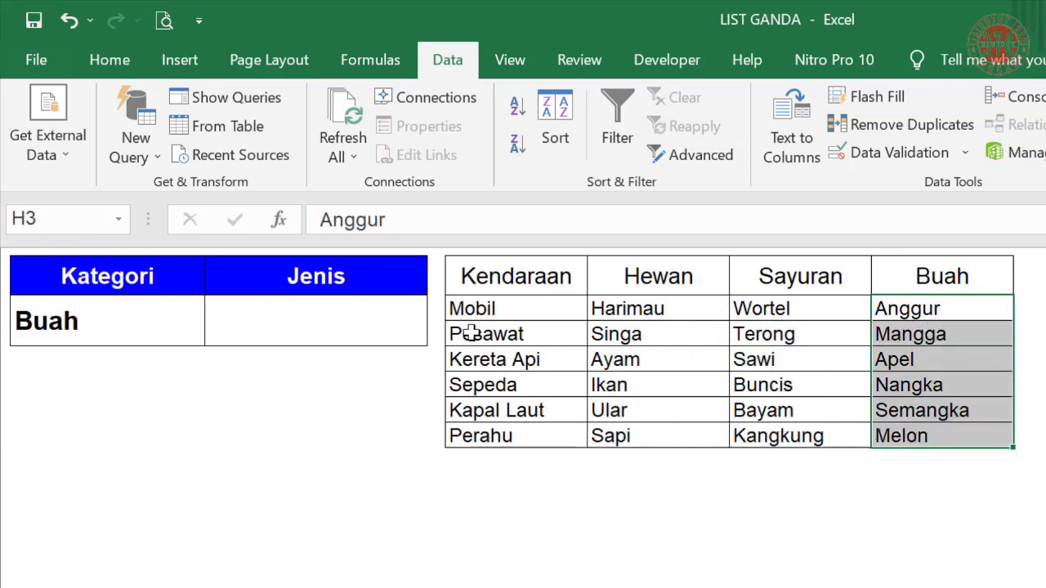
Name the six item cells beneath the Kendaraan header Kendaraan and those beneath the Hewan header Hewan, reselecting each range to check its name
left_click_drag(490, 309, 498, 436)
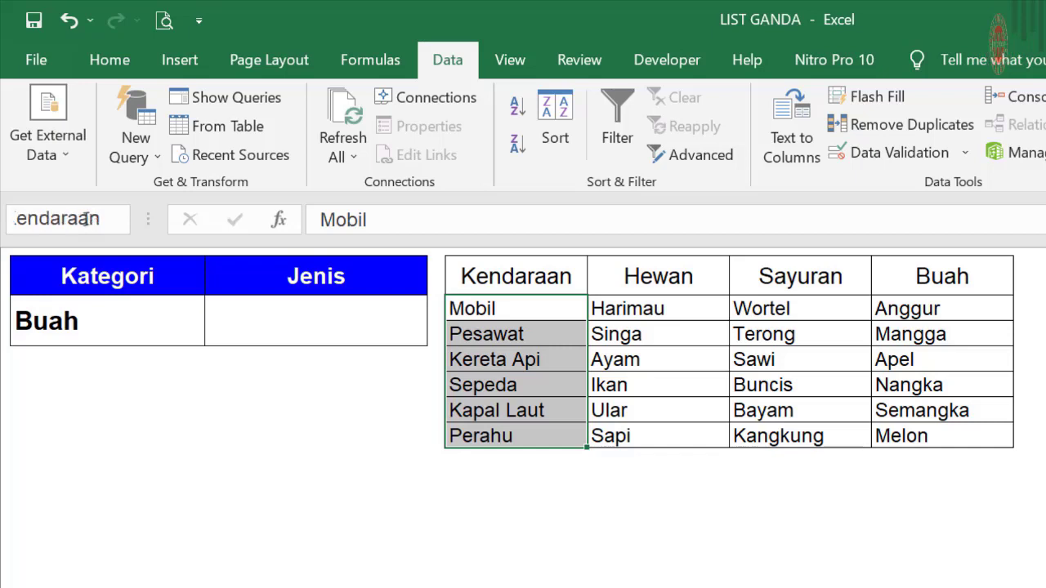
key("Return")
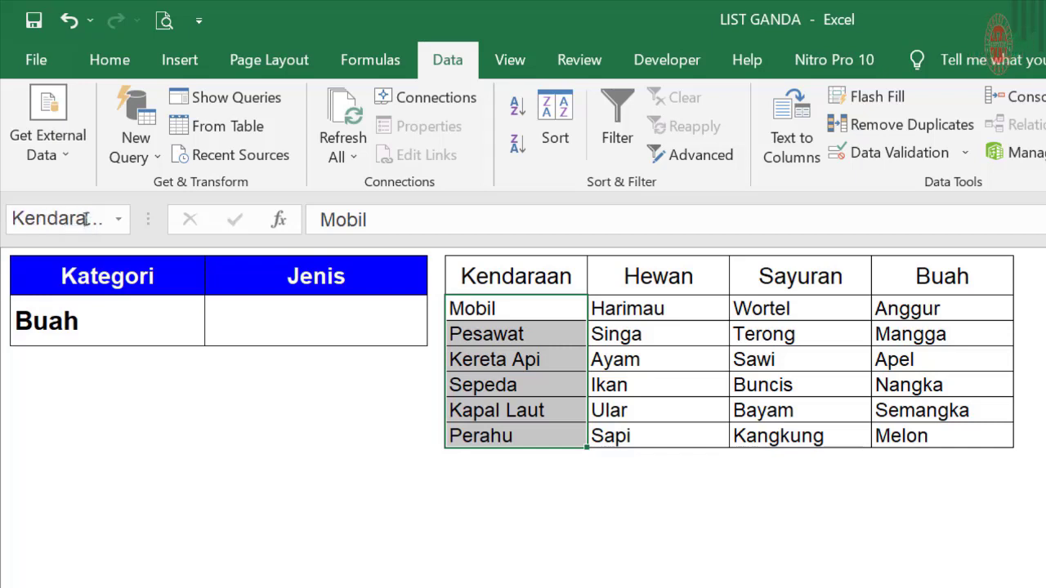
left_click_drag(500, 309, 504, 435)
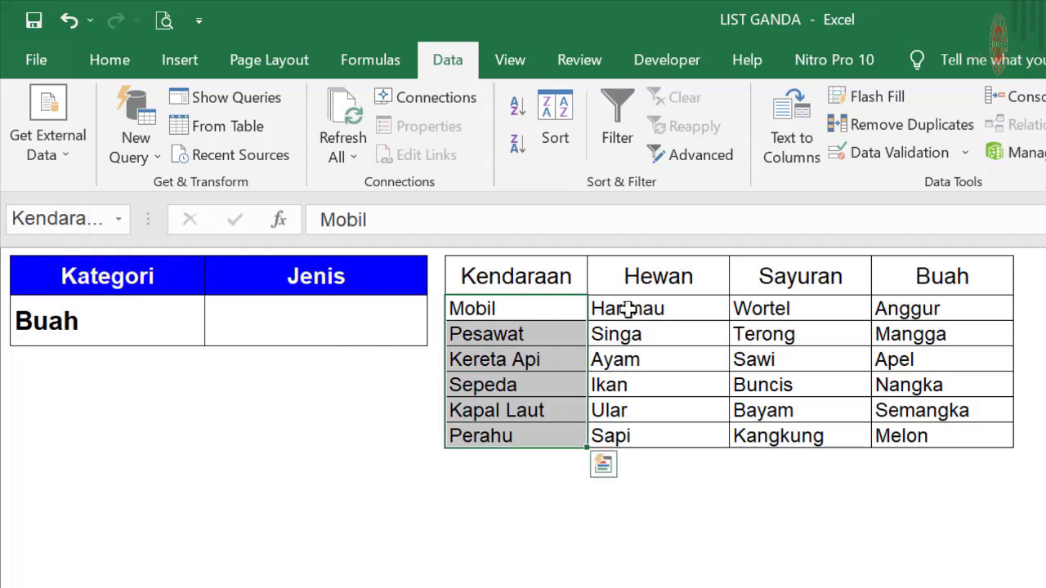
left_click_drag(652, 308, 665, 436)
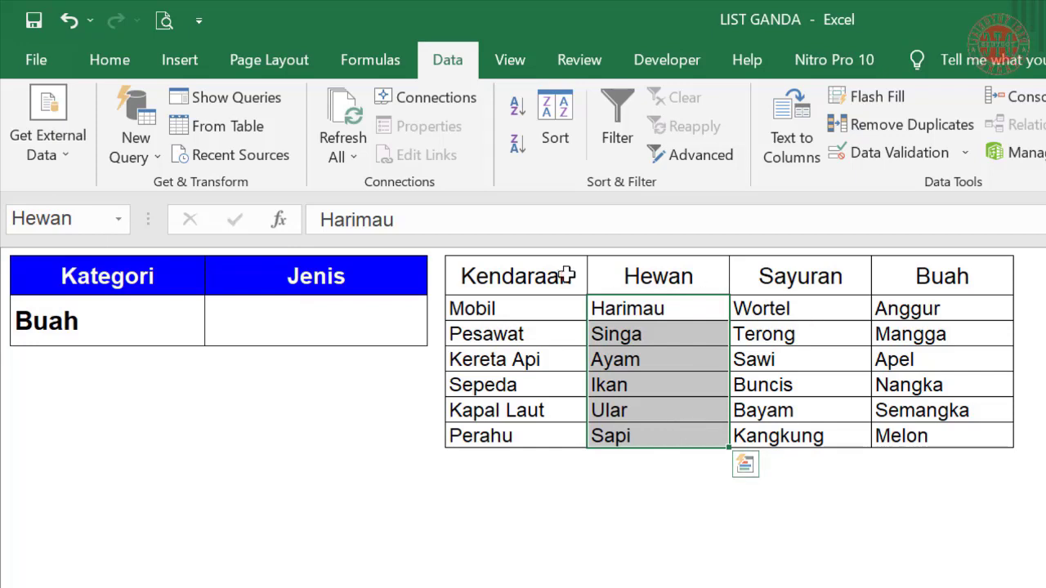
left_click_drag(555, 318, 533, 426)
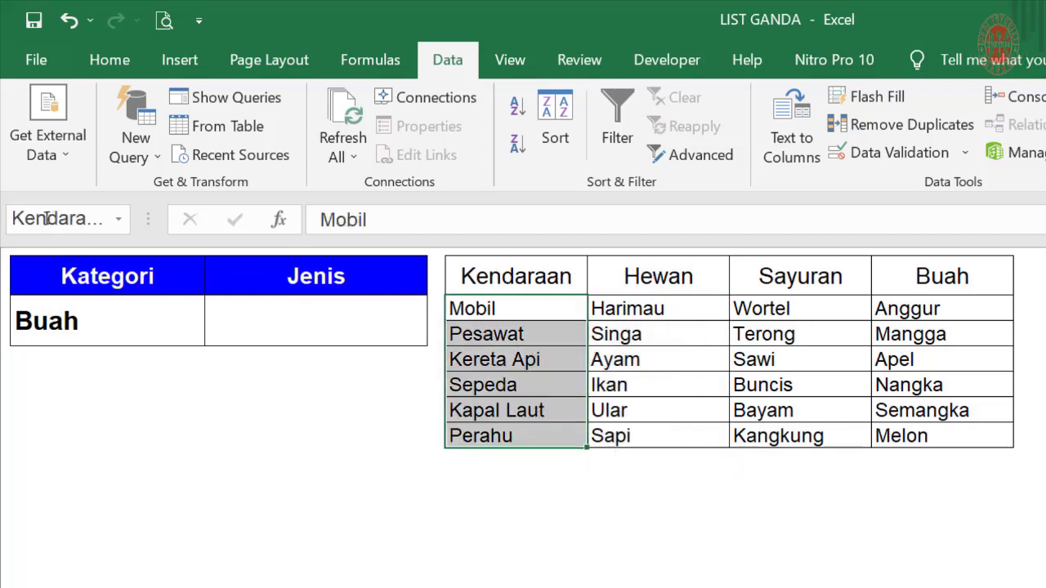
left_click_drag(654, 309, 665, 429)
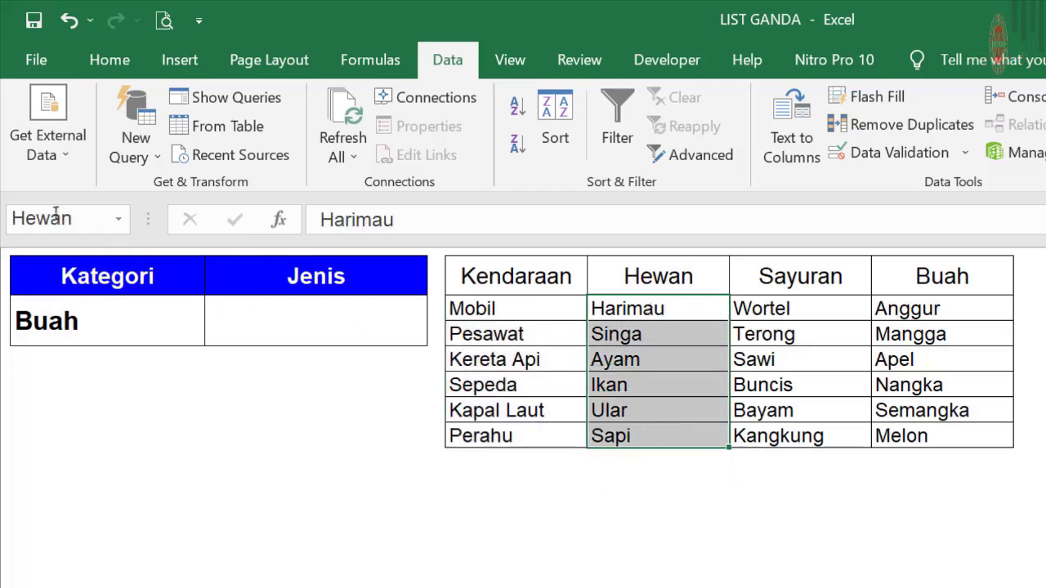
Name the six item cells beneath the Sayuran header Sayuran and those beneath the Buah header Buah, reselecting each range to check its name
left_click_drag(795, 309, 798, 435)
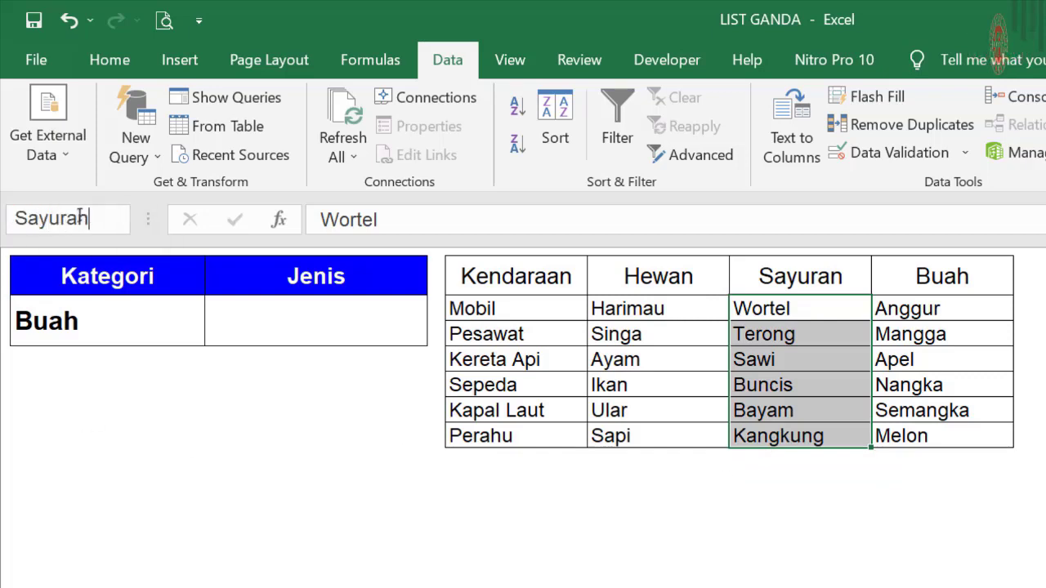
left_click(85, 217)
type("Sayuran")
key("Return")
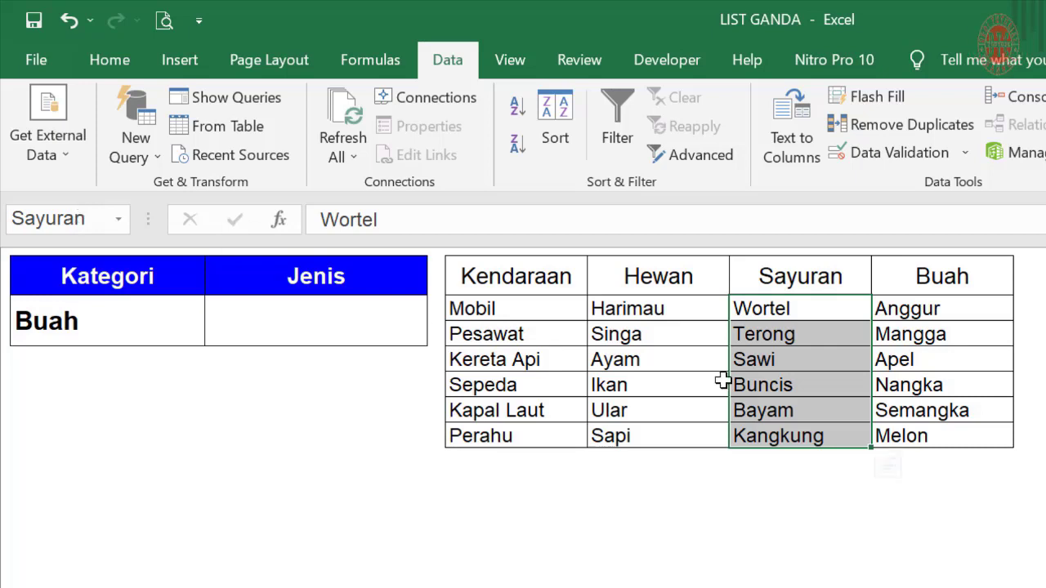
left_click_drag(740, 308, 754, 436)
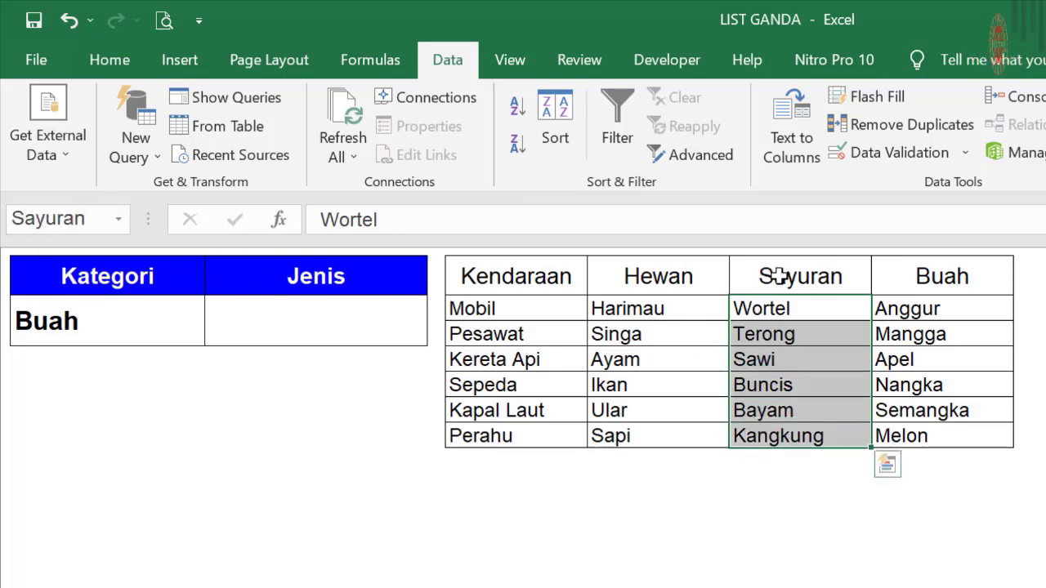
left_click_drag(911, 311, 920, 434)
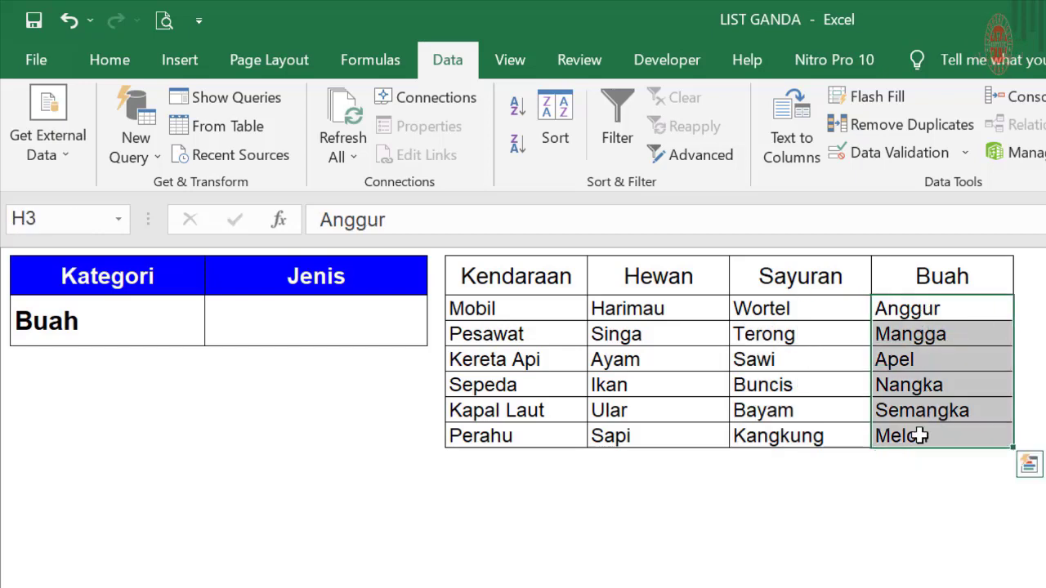
left_click(84, 217)
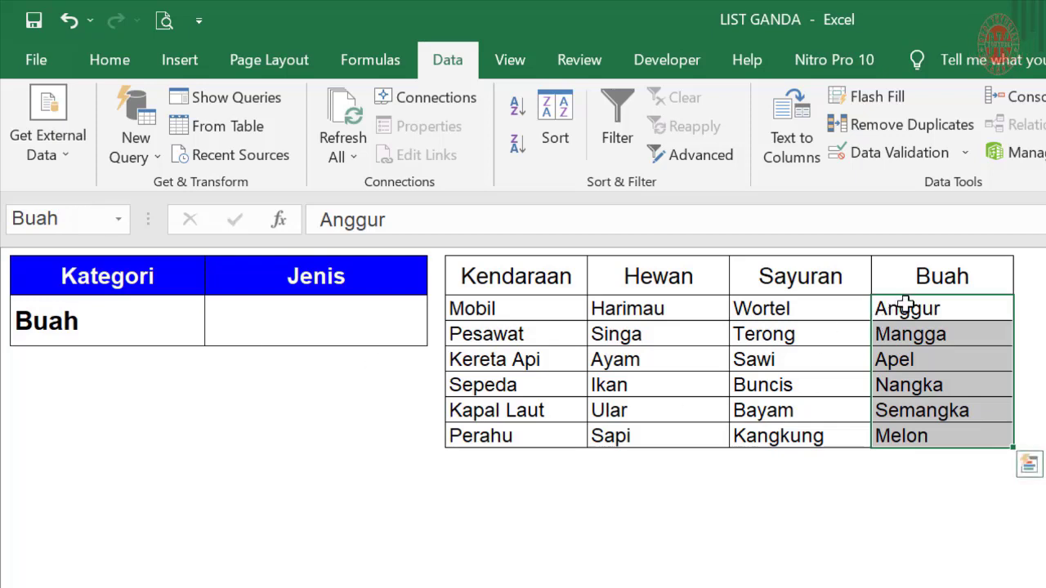
left_click_drag(905, 304, 924, 434)
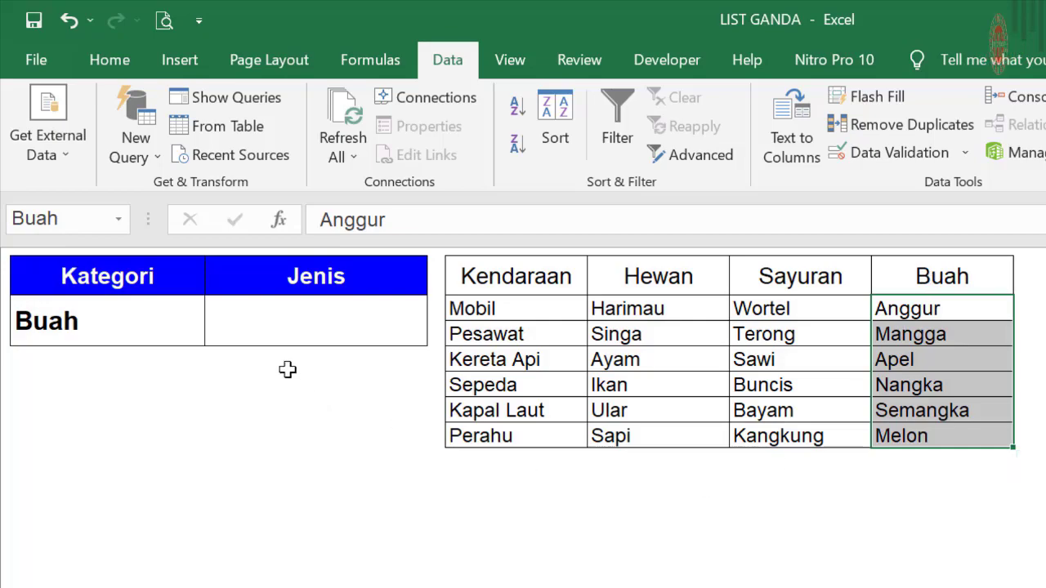
Add List data validation to the empty Jenis cell C3 with =INDIRECT($B$3) as source
left_click(323, 326)
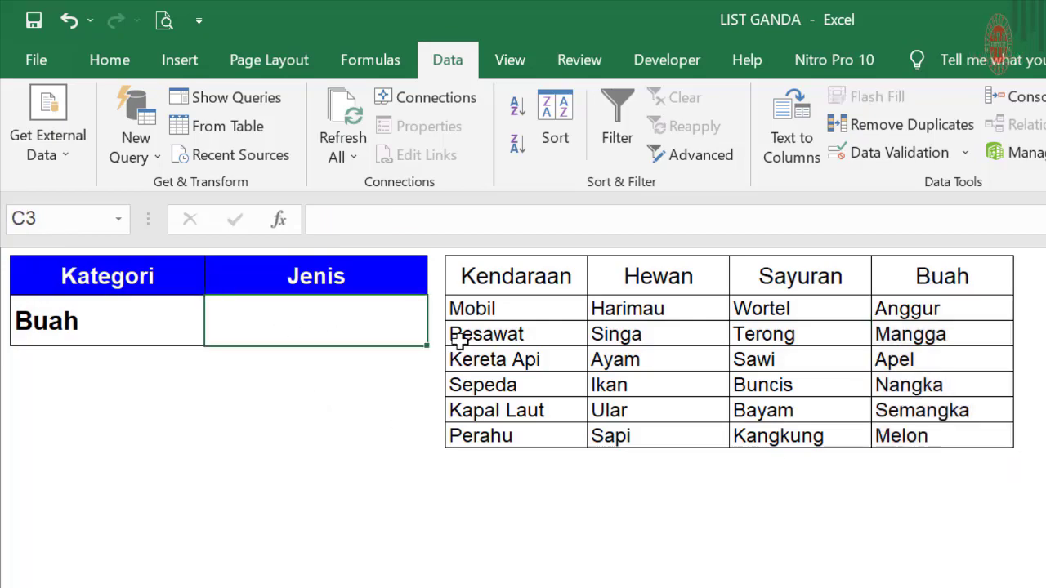
left_click(886, 157)
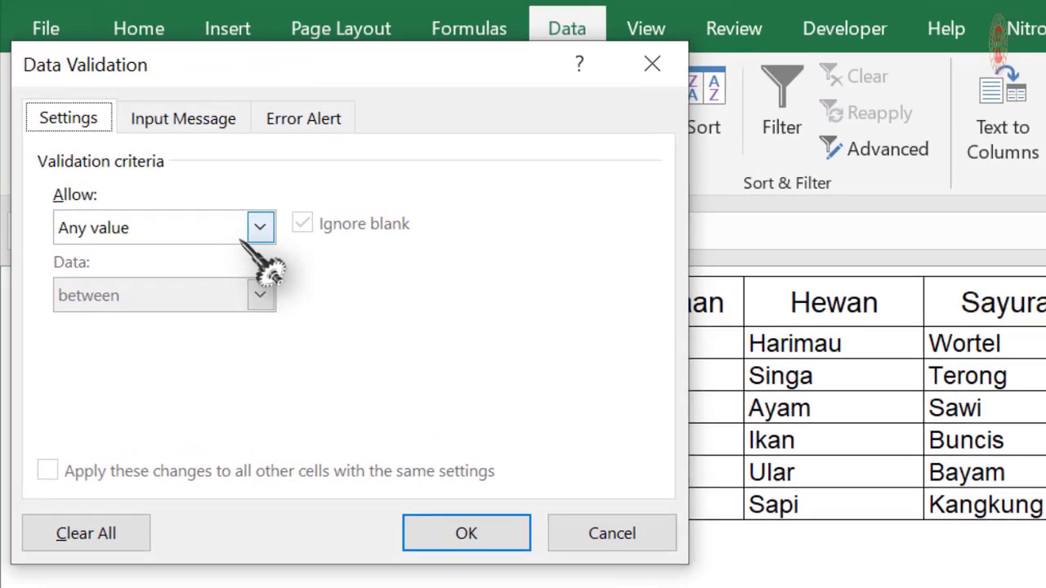
left_click(225, 221)
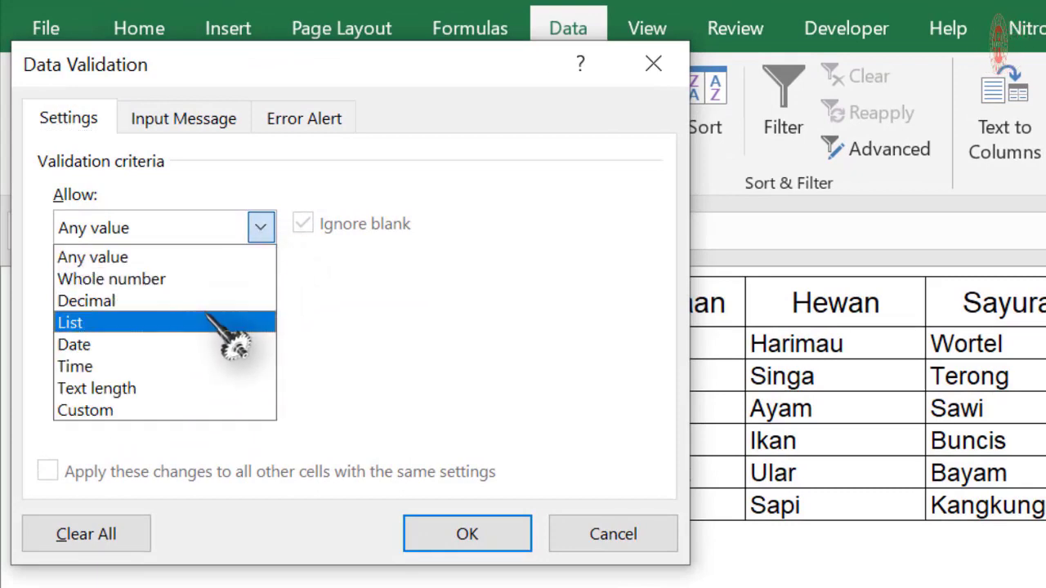
left_click(234, 342)
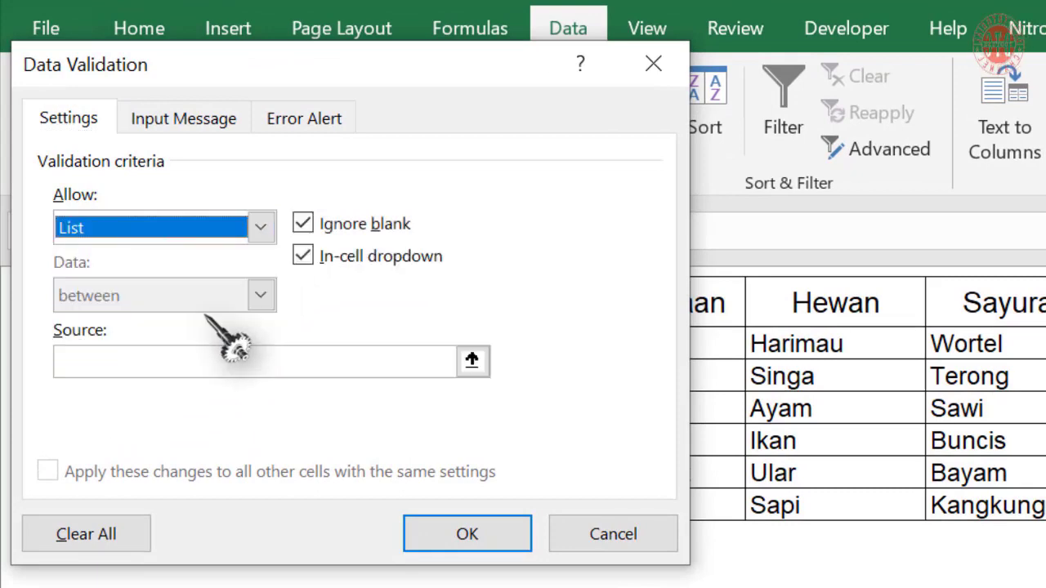
left_click(370, 372)
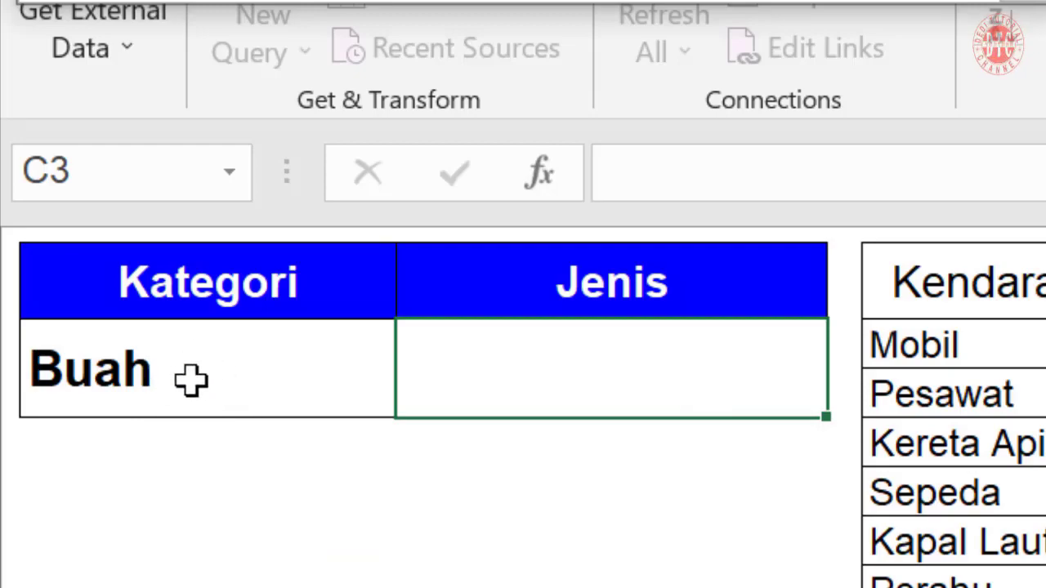
left_click(189, 380)
key("ctrl+c")
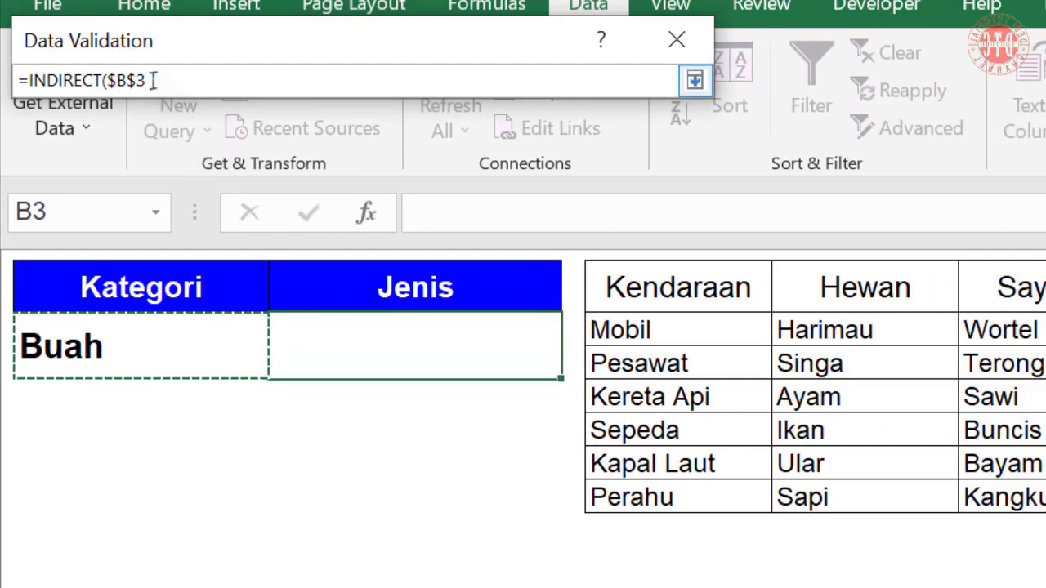
type(")")
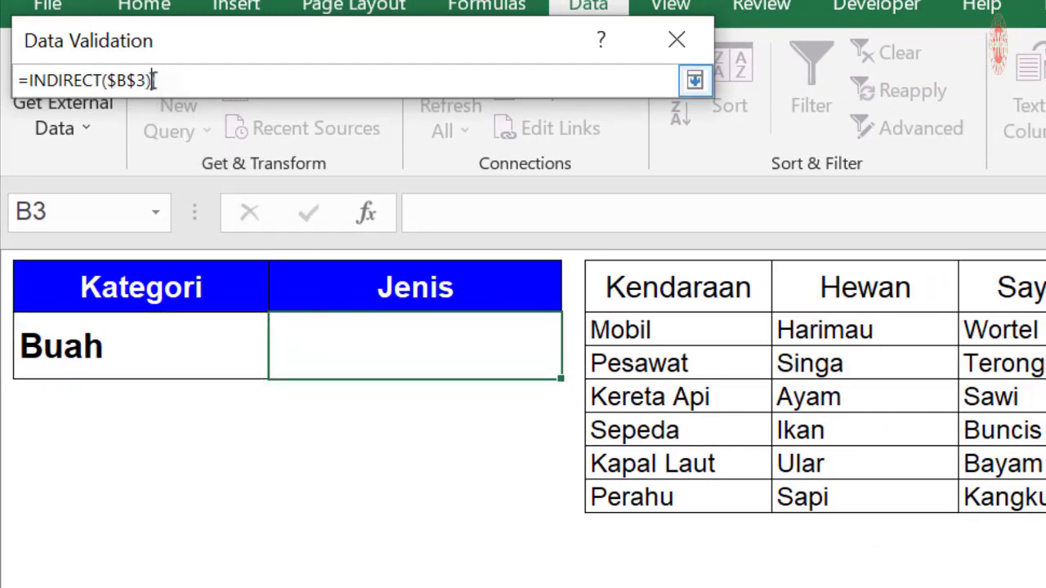
left_click(694, 79)
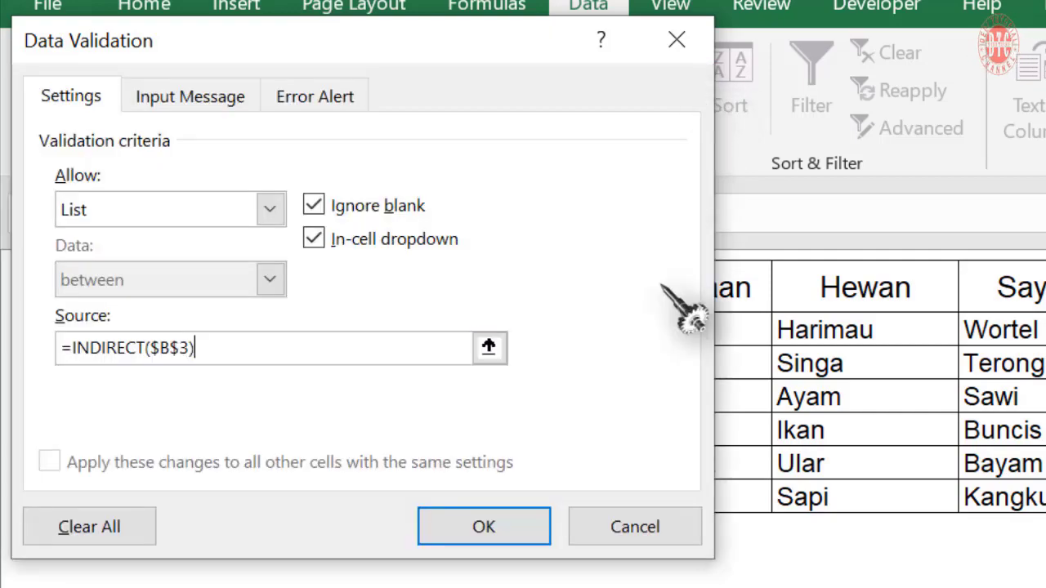
left_click(475, 530)
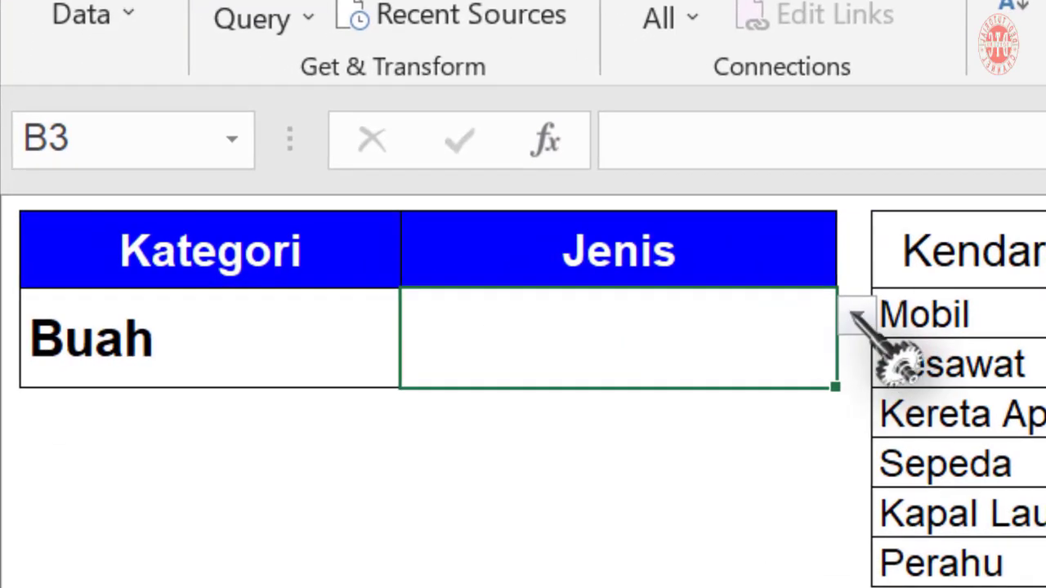
Test the Jenis dropdown in C3 for the Buah category by choosing Anggur, Apel, Nangka and finally Semangka
left_click(780, 319)
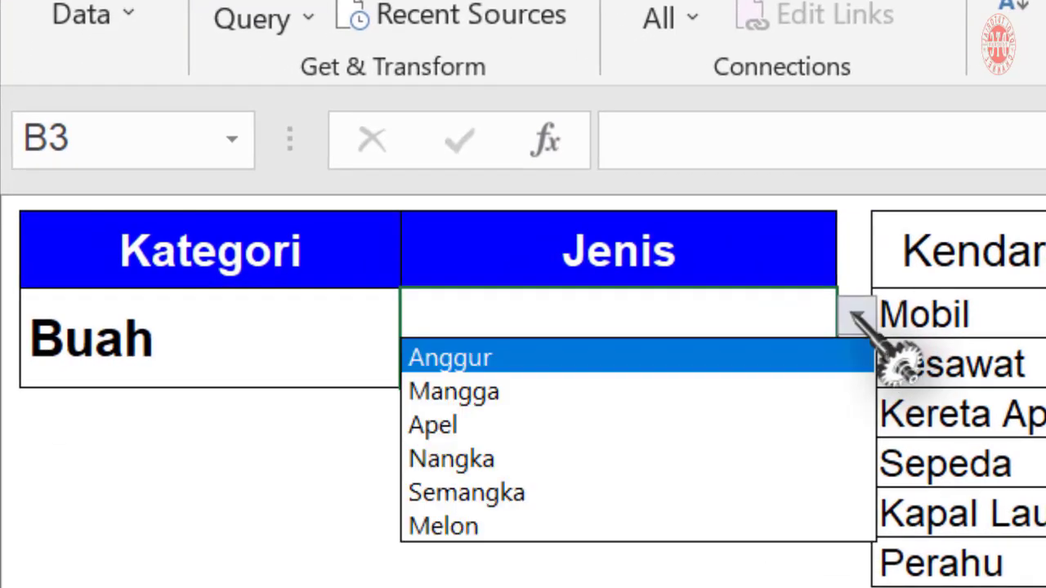
left_click(827, 365)
left_click(856, 314)
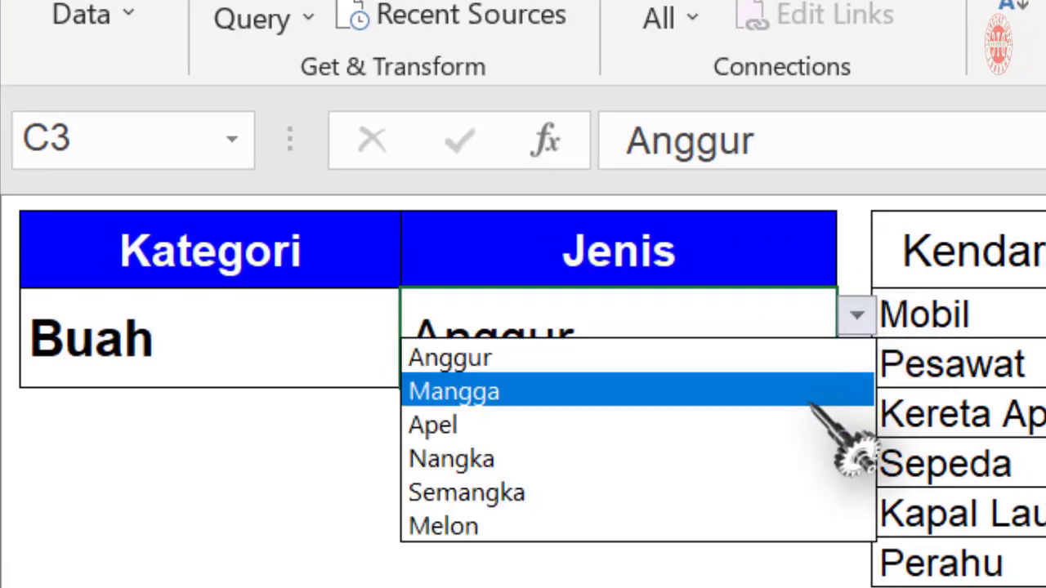
left_click(802, 423)
left_click(855, 315)
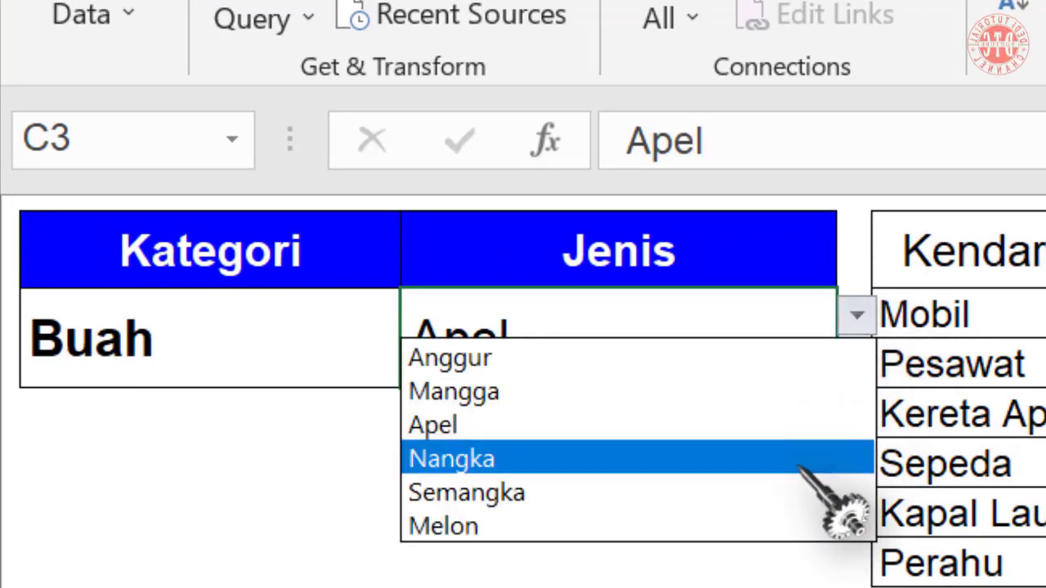
left_click(799, 469)
left_click(855, 313)
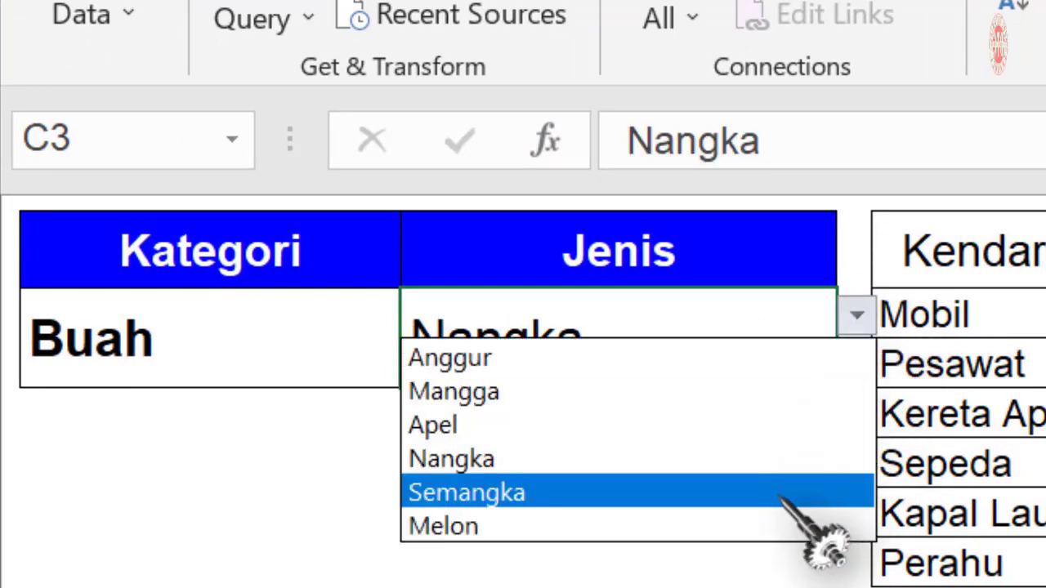
left_click(782, 498)
Set Kategori in B3 to Hewan and test the Jenis dropdown by choosing Ayam, Ular and finally Sapi
left_click(285, 362)
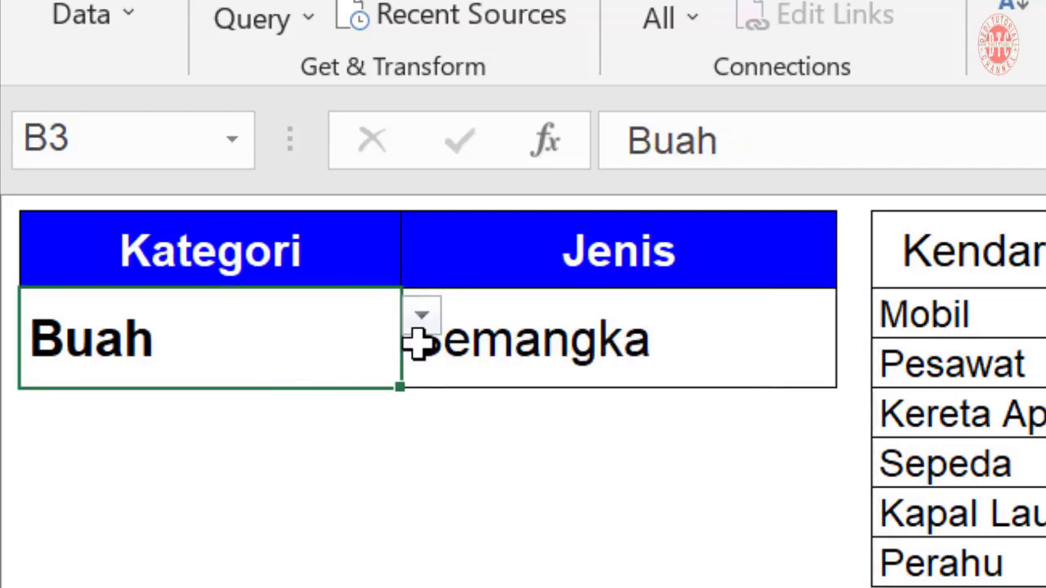
left_click(421, 315)
left_click(400, 390)
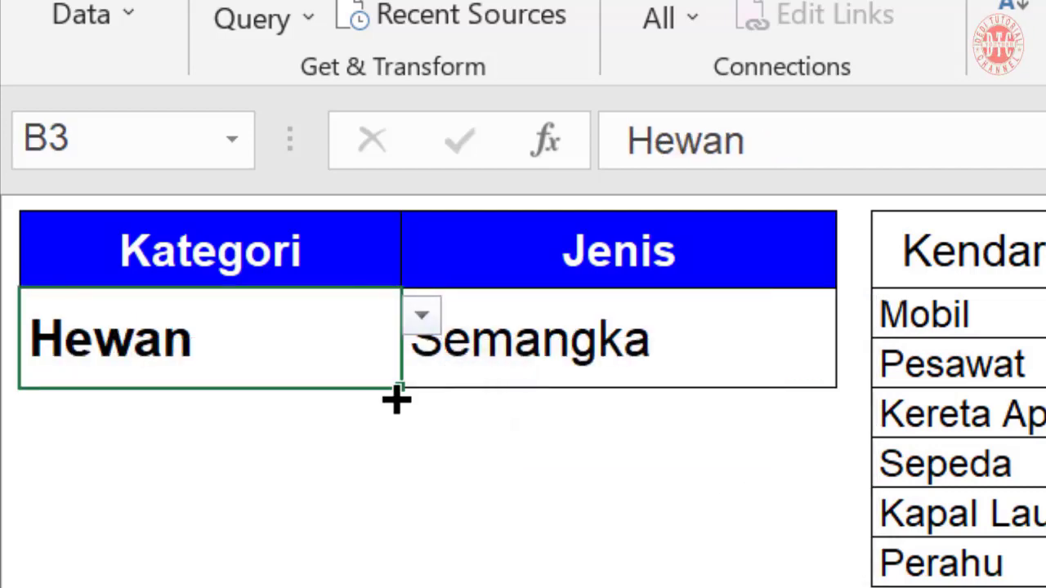
left_click(695, 343)
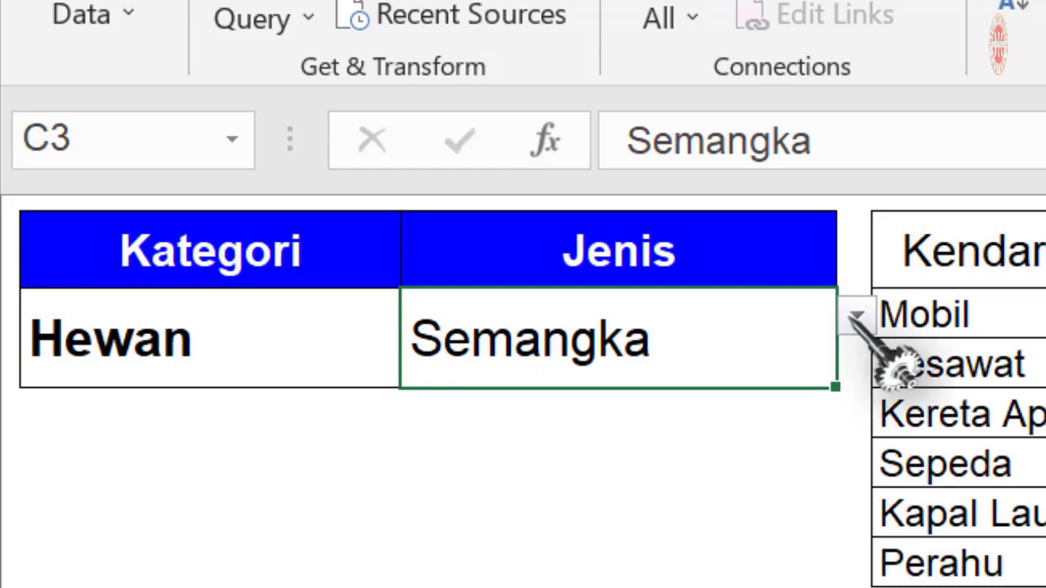
left_click(855, 315)
left_click(827, 424)
left_click(854, 315)
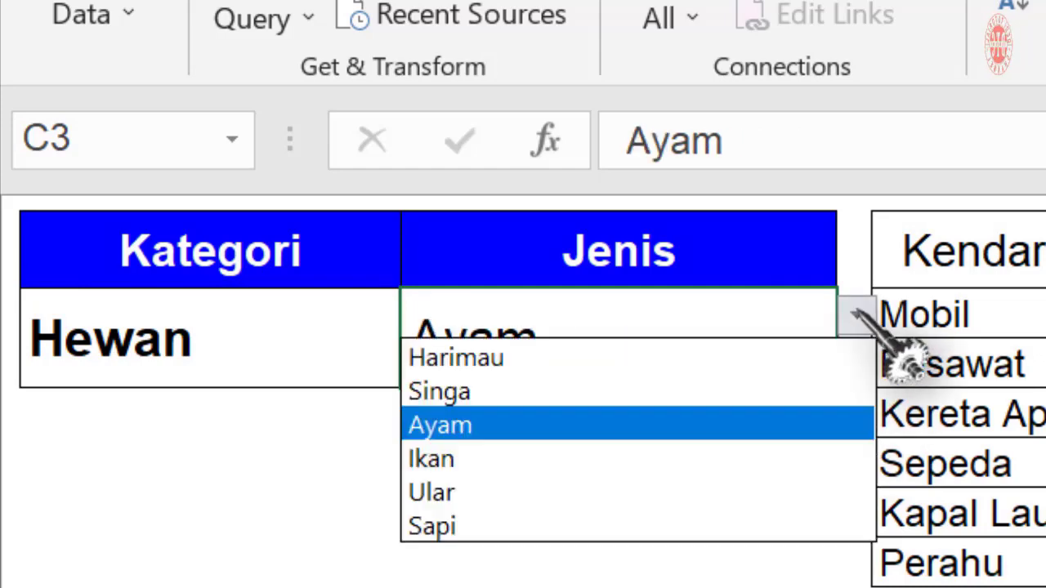
left_click(784, 490)
left_click(856, 315)
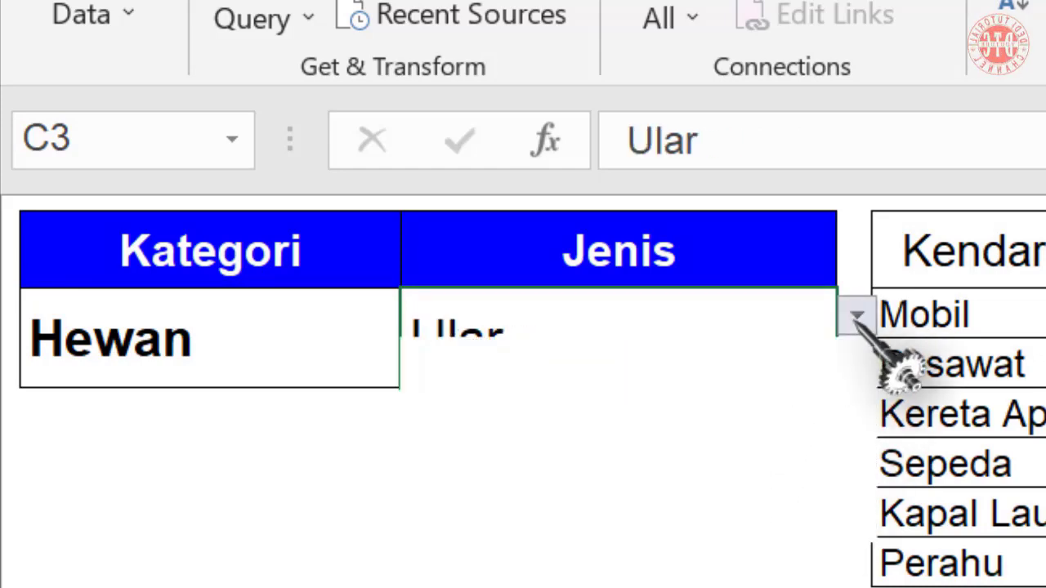
left_click(789, 527)
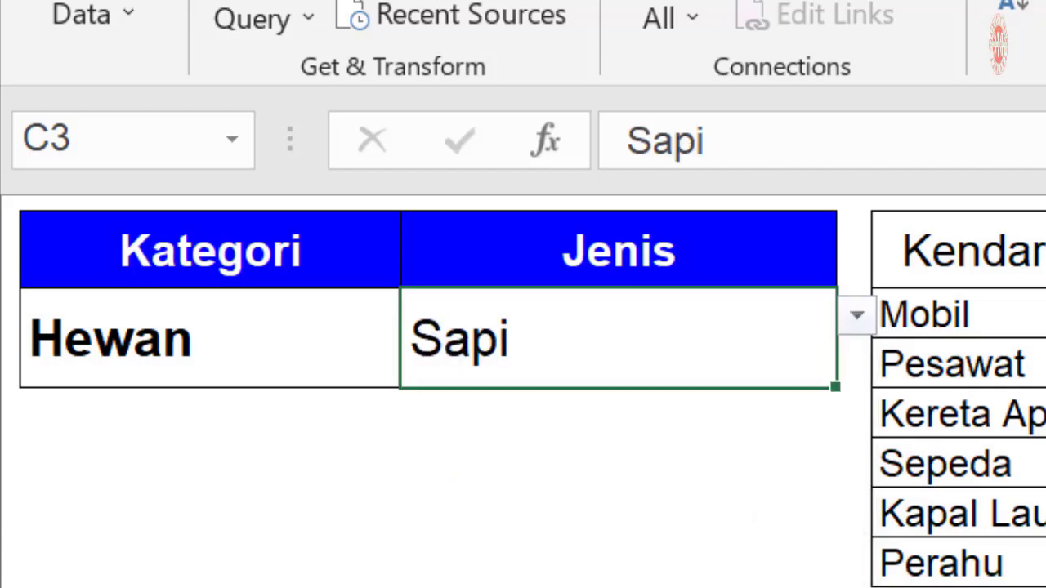
Set Kategori in B3 to Sayuran and test the Jenis dropdown by choosing Terong and finally Wortel
left_click(331, 349)
left_click(419, 316)
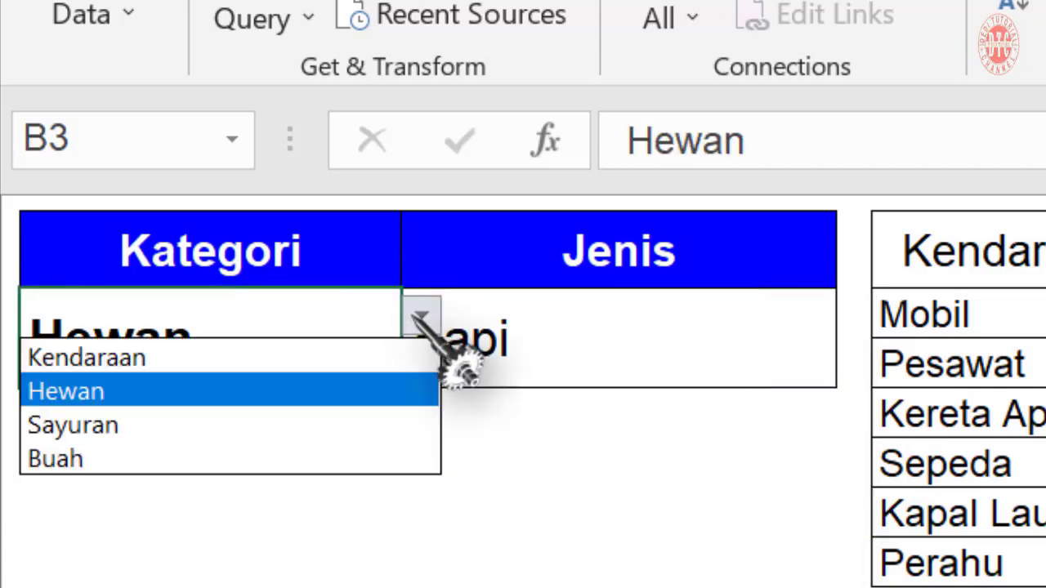
left_click(403, 423)
left_click(600, 327)
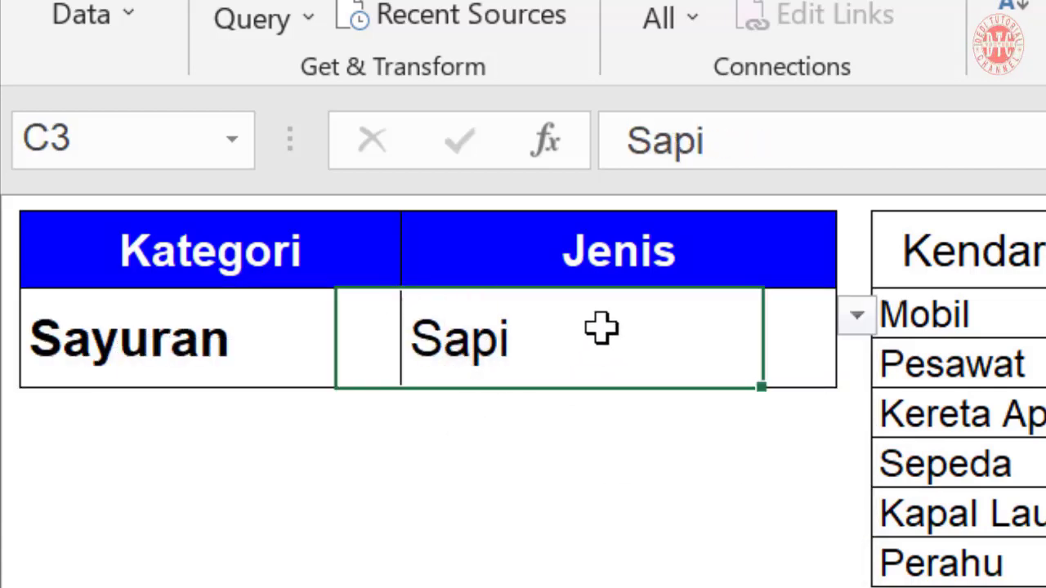
left_click(856, 315)
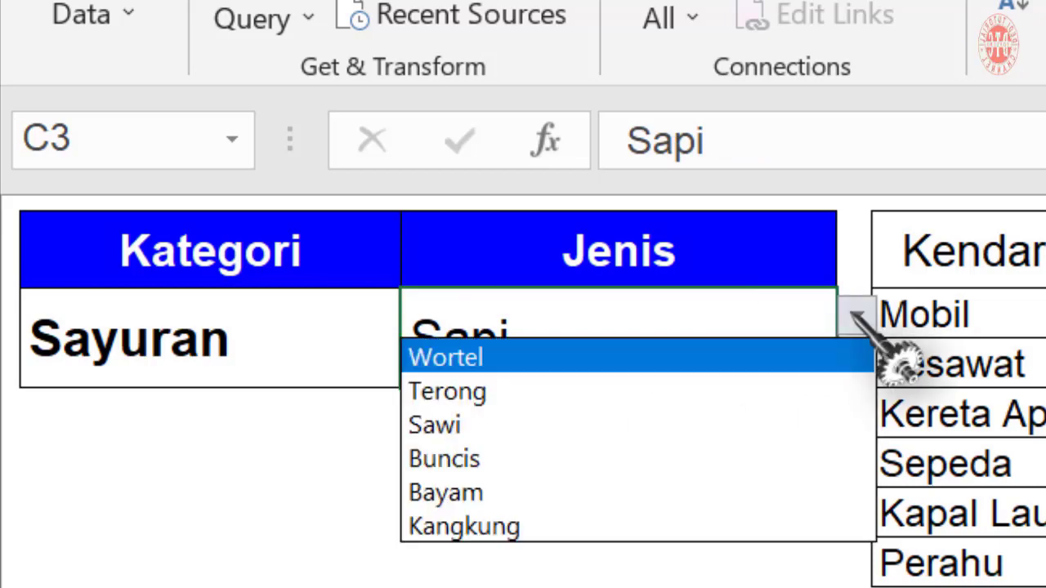
left_click(813, 391)
left_click(855, 315)
left_click(817, 357)
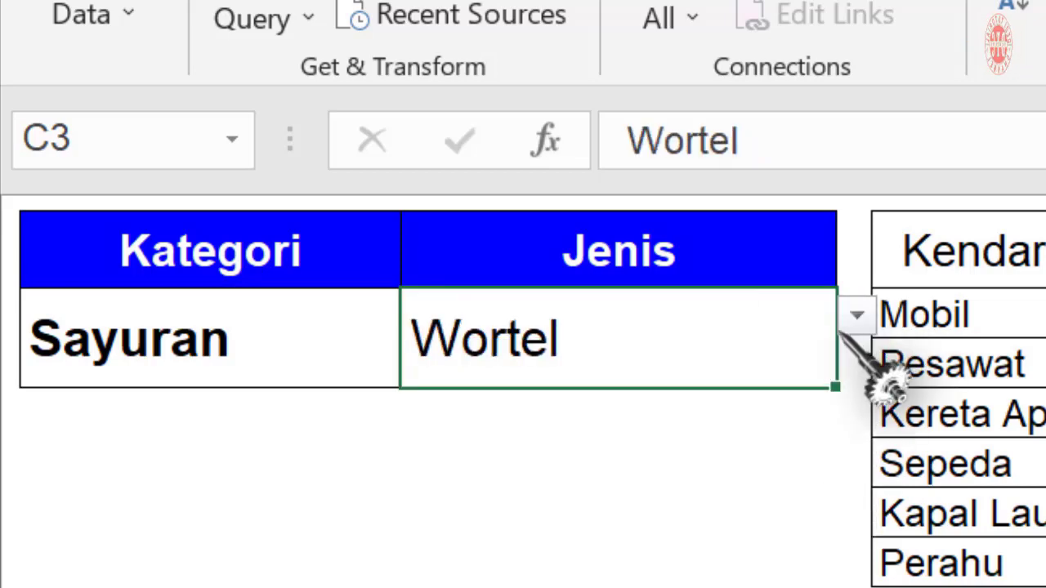
Choose Kangkung as the Jenis in C3 and set Kategori in B3 to Buah
left_click(856, 315)
left_click(739, 526)
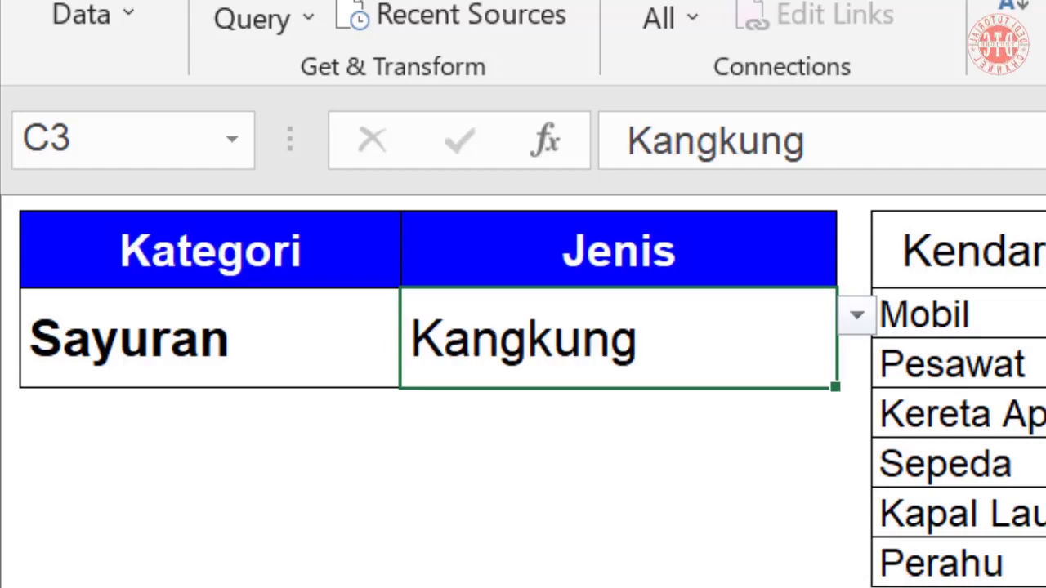
left_click(315, 340)
left_click(420, 314)
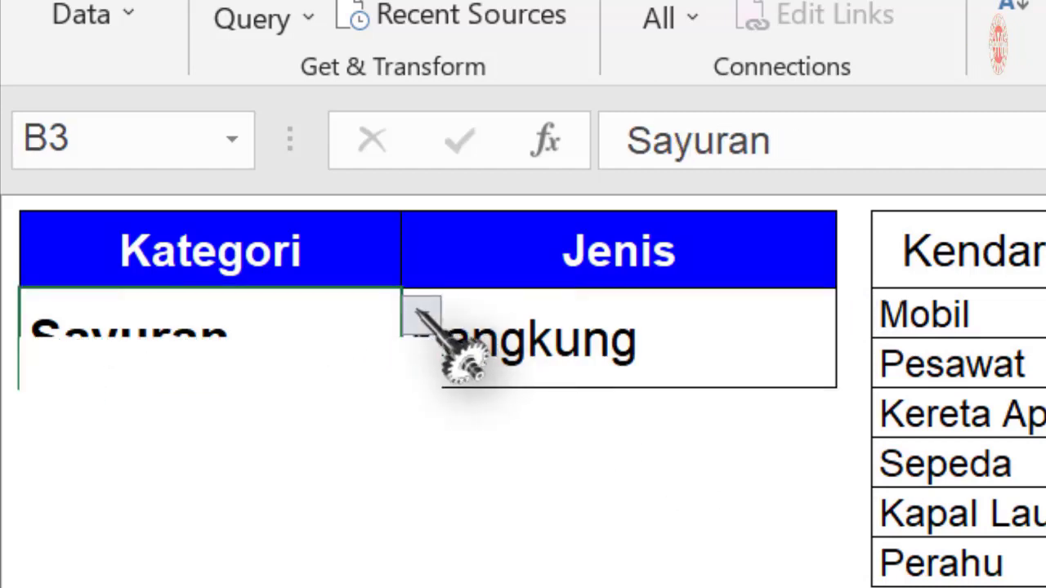
left_click(384, 450)
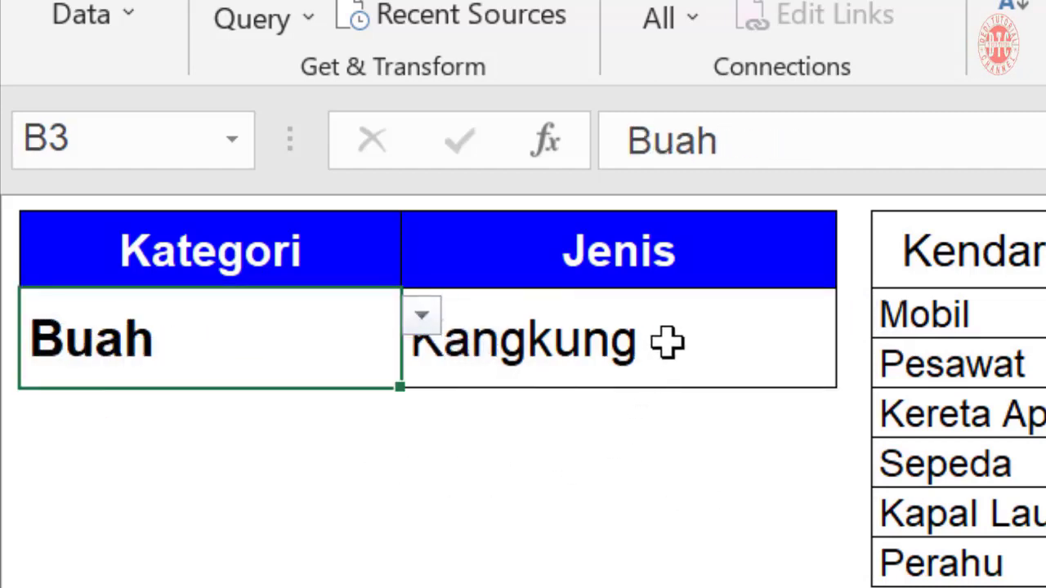
Test the Jenis dropdown in C3 for the Buah category by choosing Anggur and finally Semangka
left_click(719, 351)
left_click(854, 316)
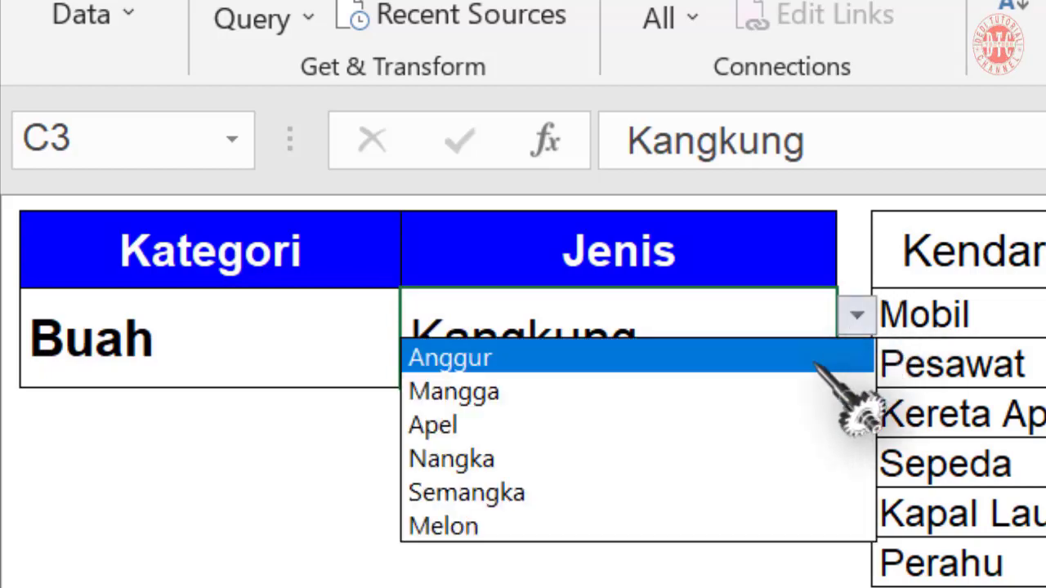
left_click(827, 355)
left_click(849, 326)
left_click(768, 492)
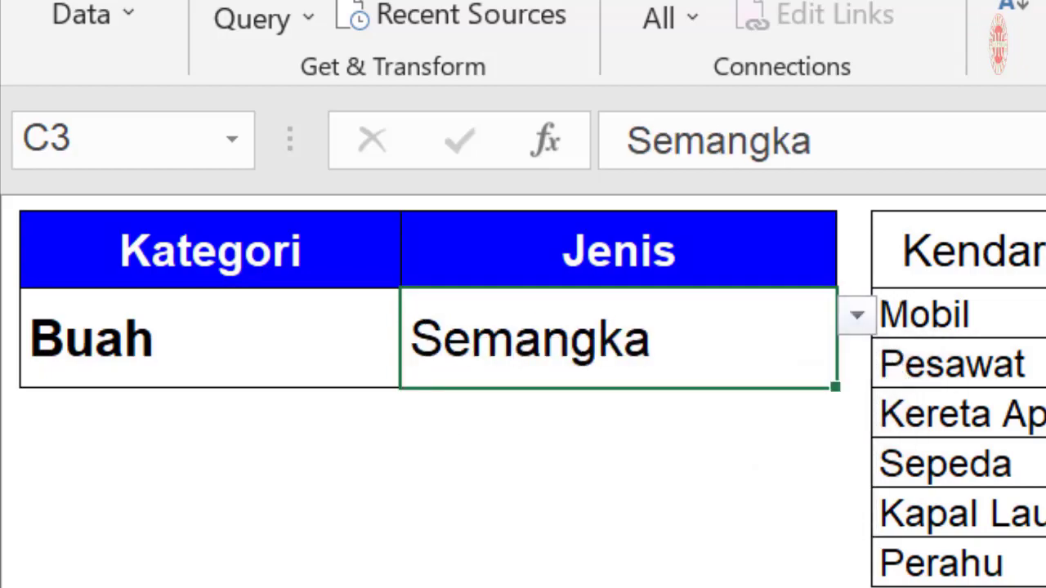
left_click(736, 519)
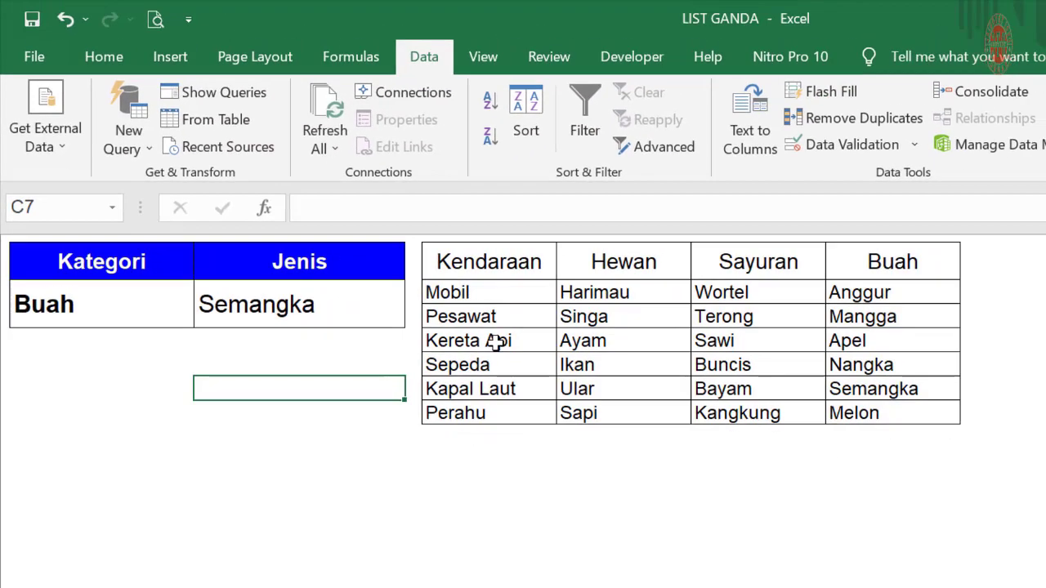
Remove the bold formatting from the Kategori cell B3
left_click(124, 307)
left_click(111, 59)
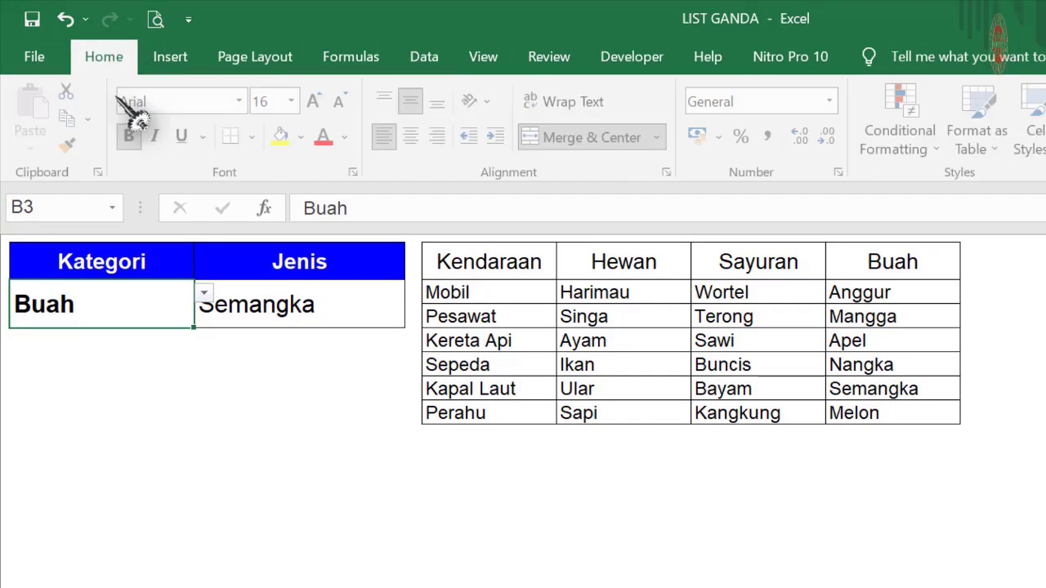
left_click(132, 136)
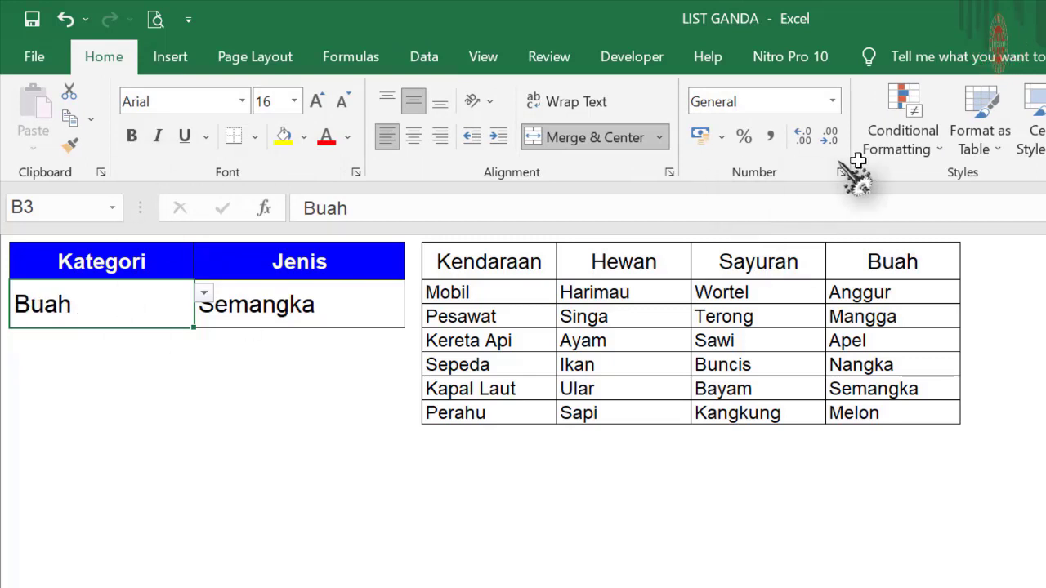
Start a conditional formatting rule for B3 that formats only cells with Specific Text containing Kendaraan
left_click(892, 145)
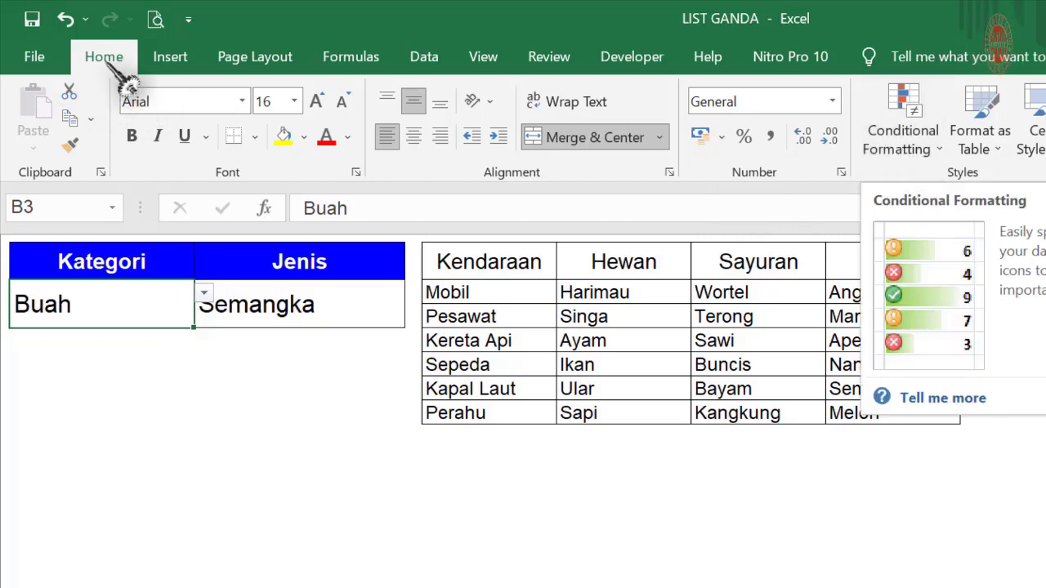
left_click(884, 143)
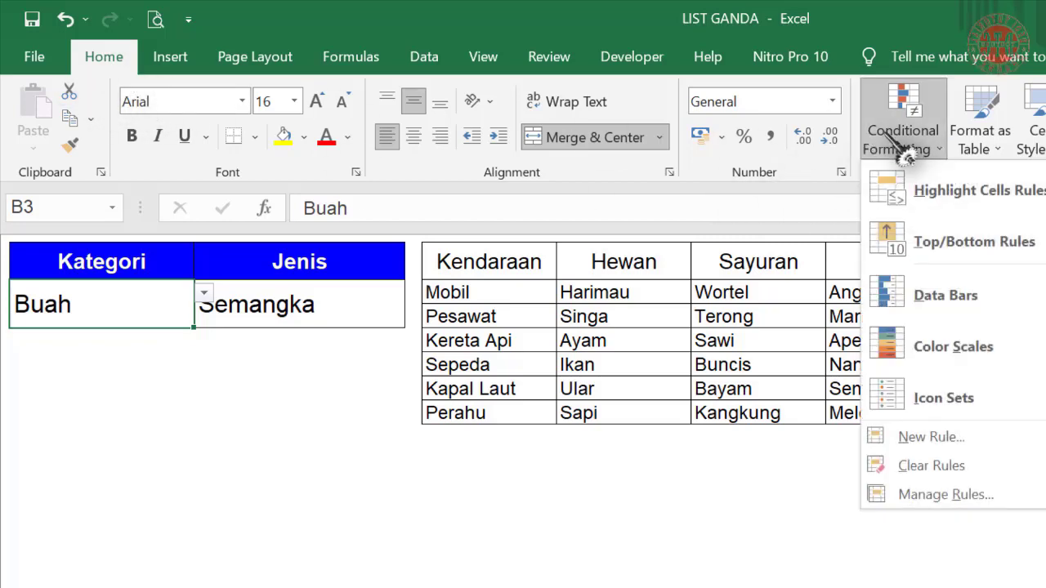
left_click(925, 439)
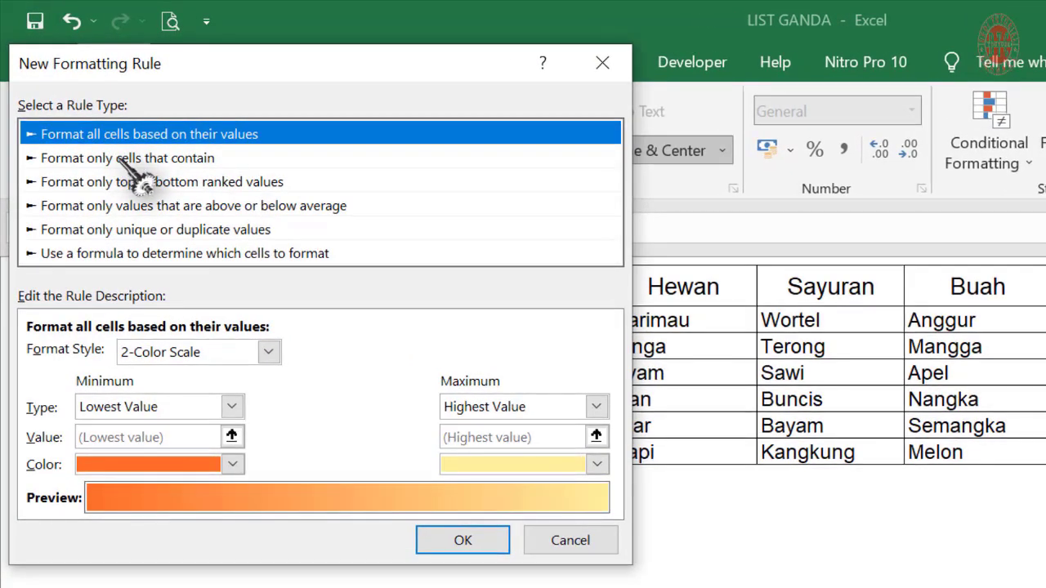
left_click(122, 157)
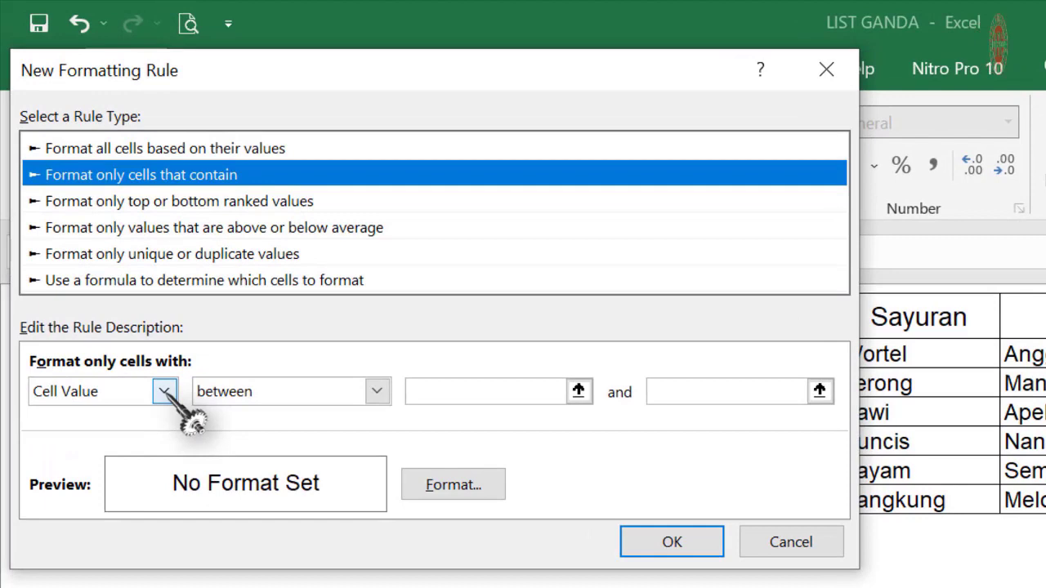
left_click(164, 392)
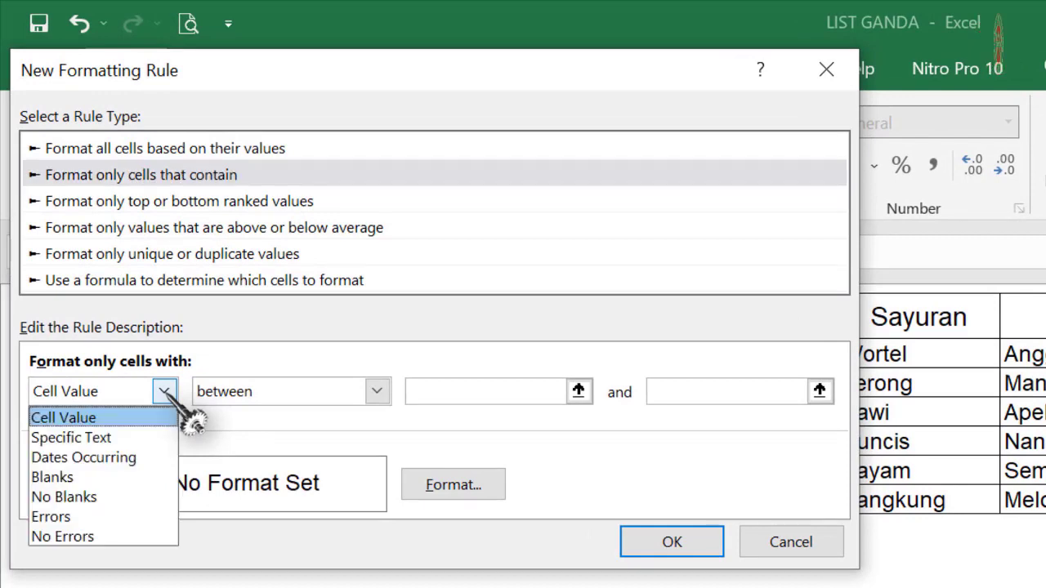
left_click(118, 439)
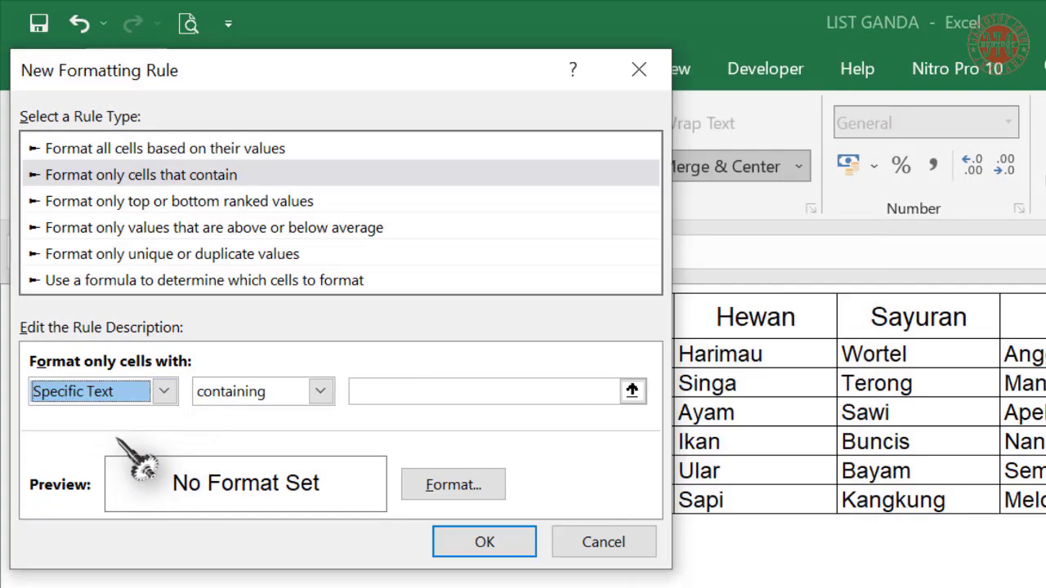
left_click(372, 397)
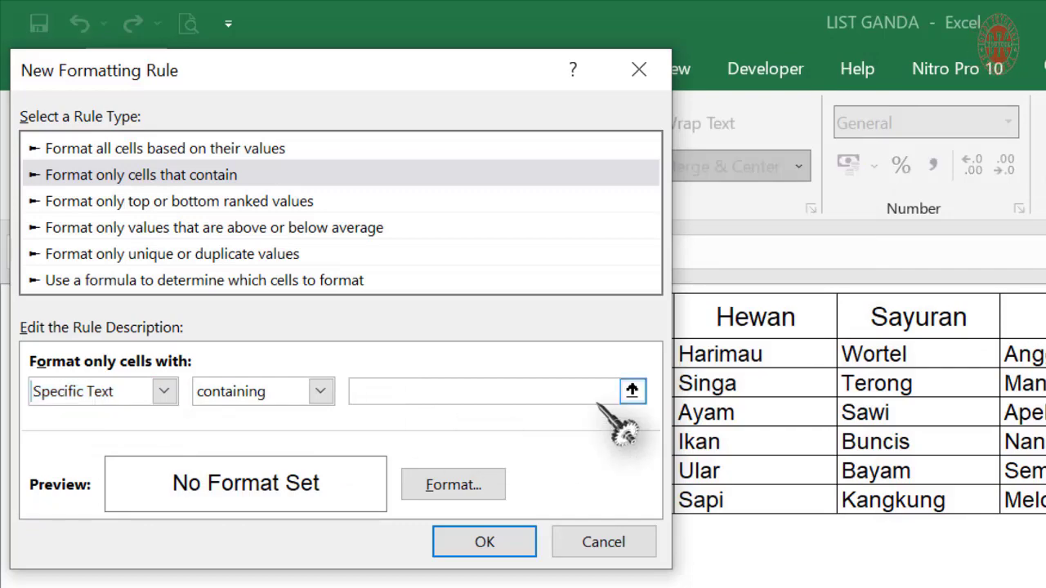
left_click(631, 392)
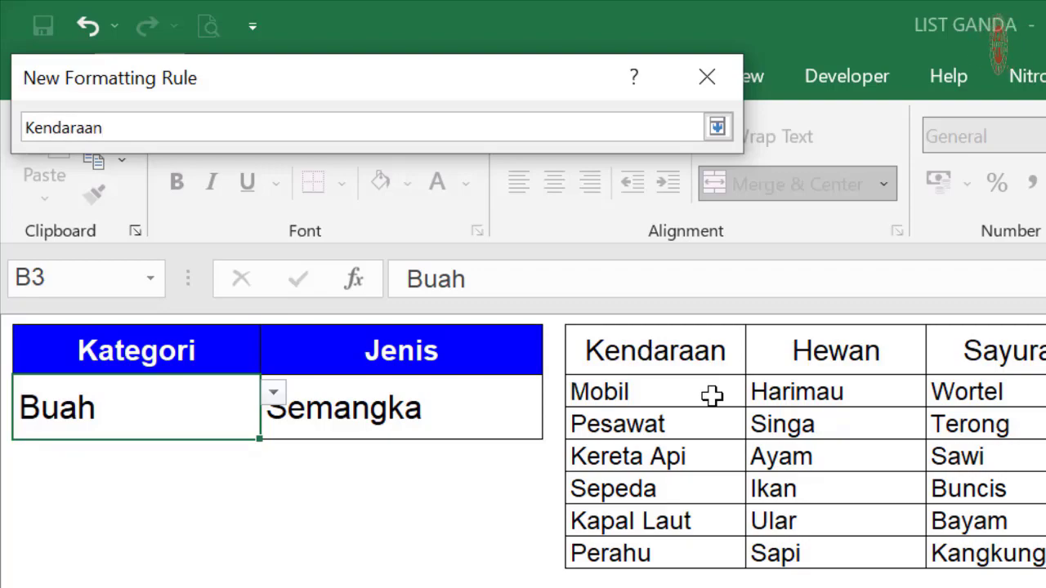
left_click(717, 127)
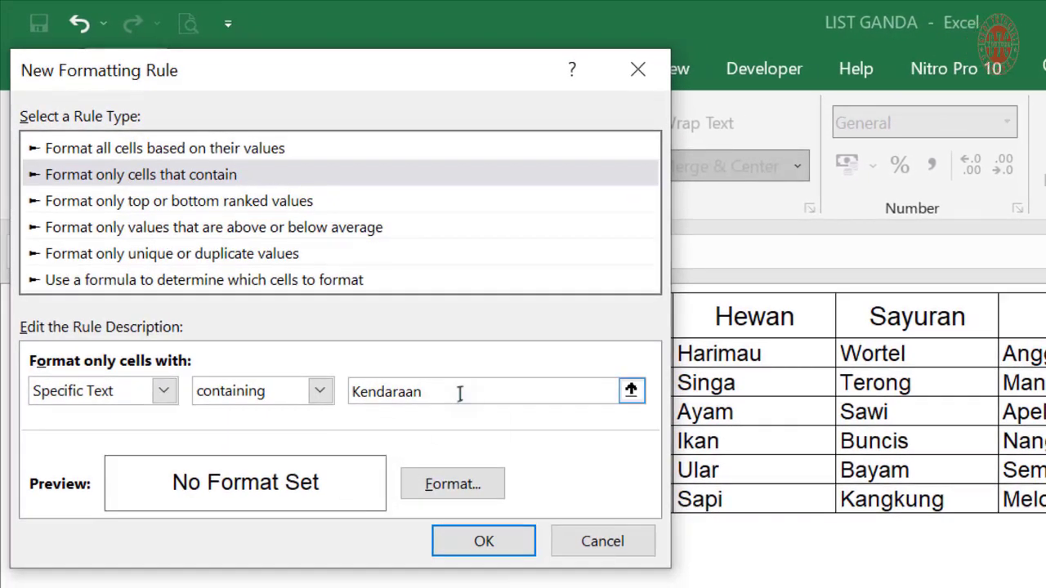
Set the Kendaraan rule's font to red with the Bold Italic style
left_click(454, 484)
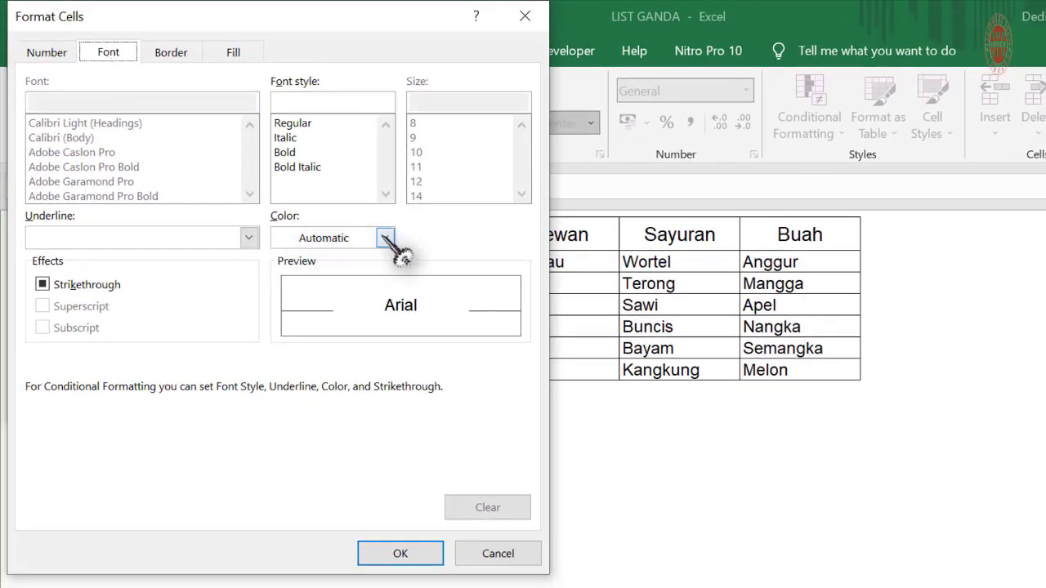
left_click(385, 237)
left_click(295, 427)
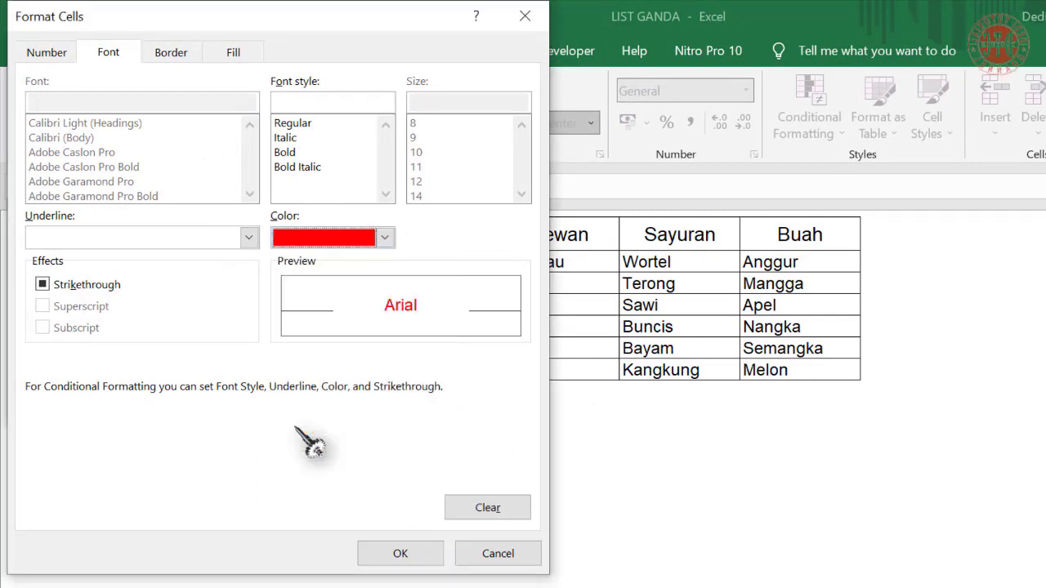
left_click(302, 167)
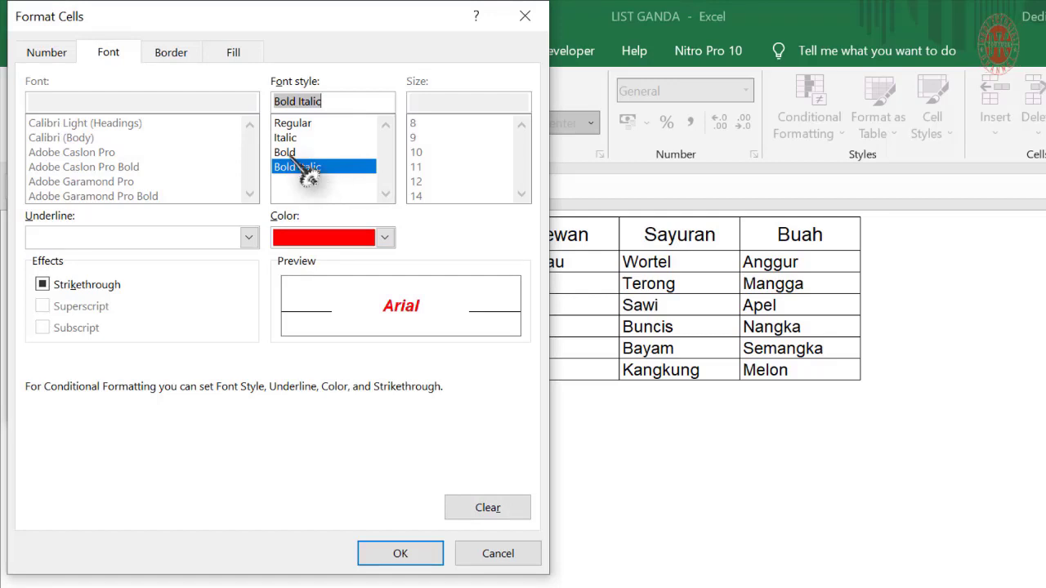
Give the Kendaraan rule a light yellow fill from the extended color palette and apply the rule to B3
left_click(237, 59)
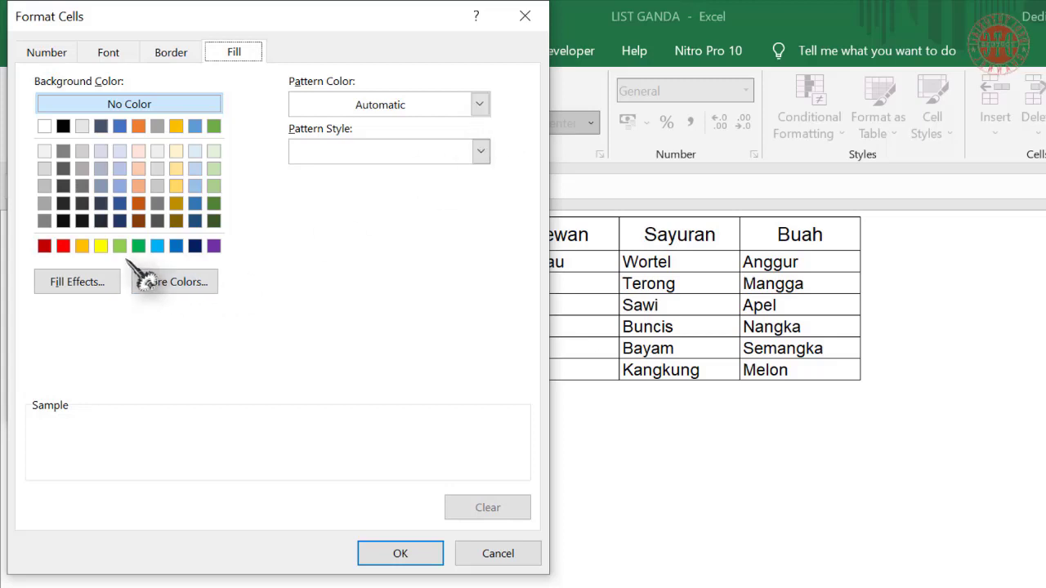
left_click(166, 282)
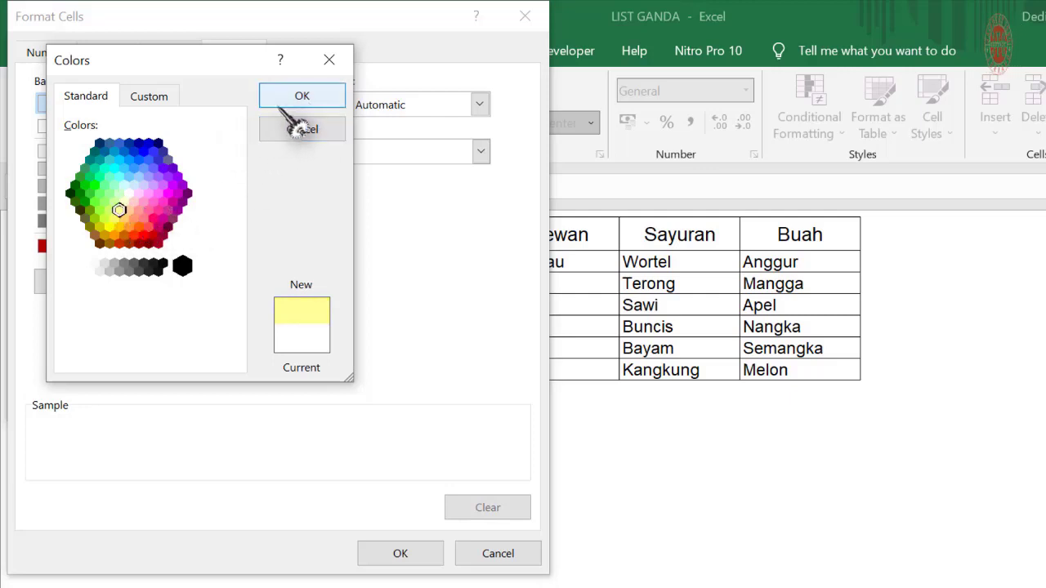
left_click(301, 95)
left_click(401, 554)
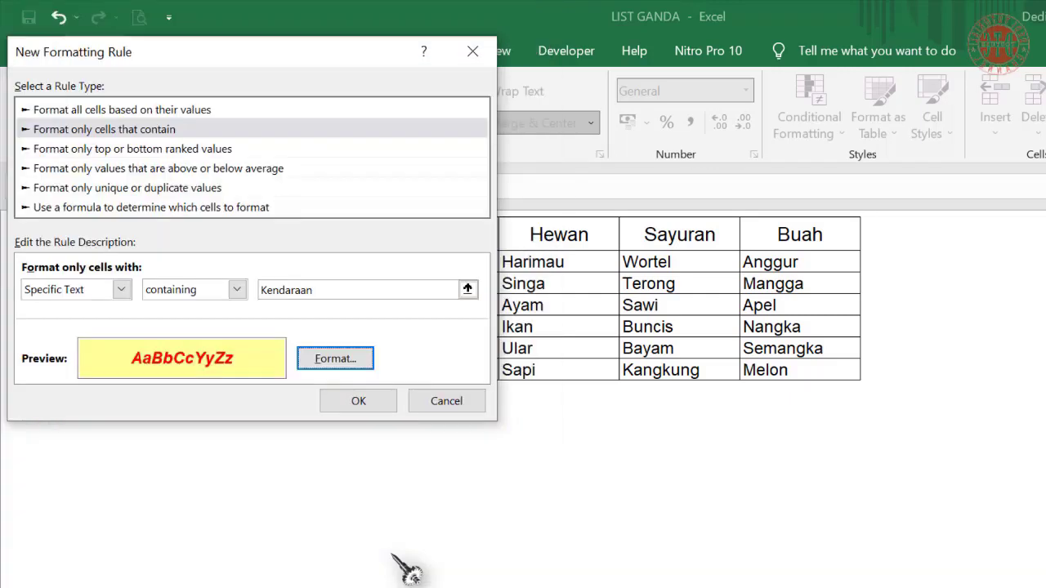
left_click(358, 402)
Test the new formatting in B3 by choosing Kendaraan and finally Sayuran as the Kategori
left_click(183, 263)
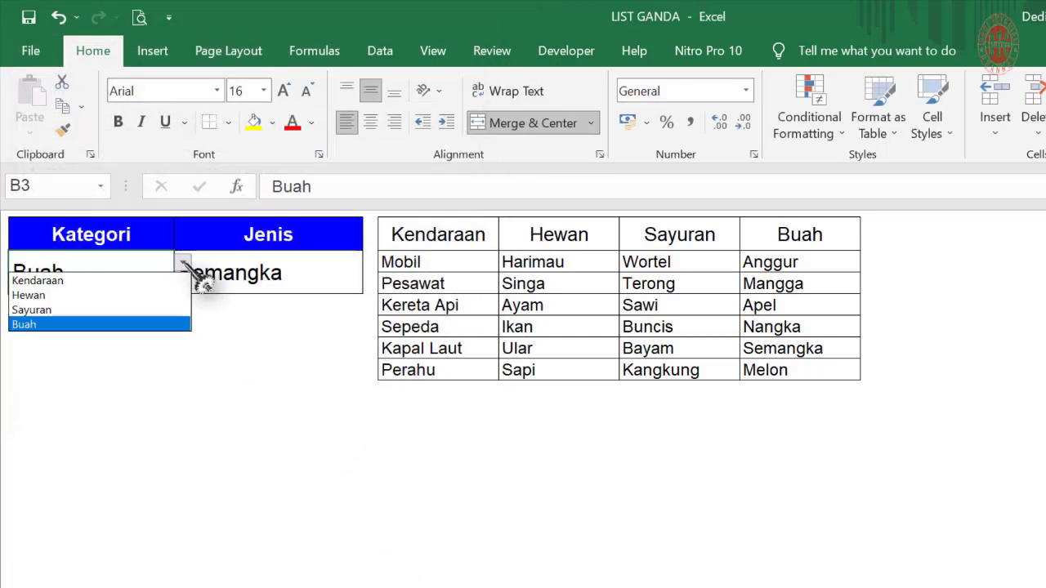
left_click(175, 278)
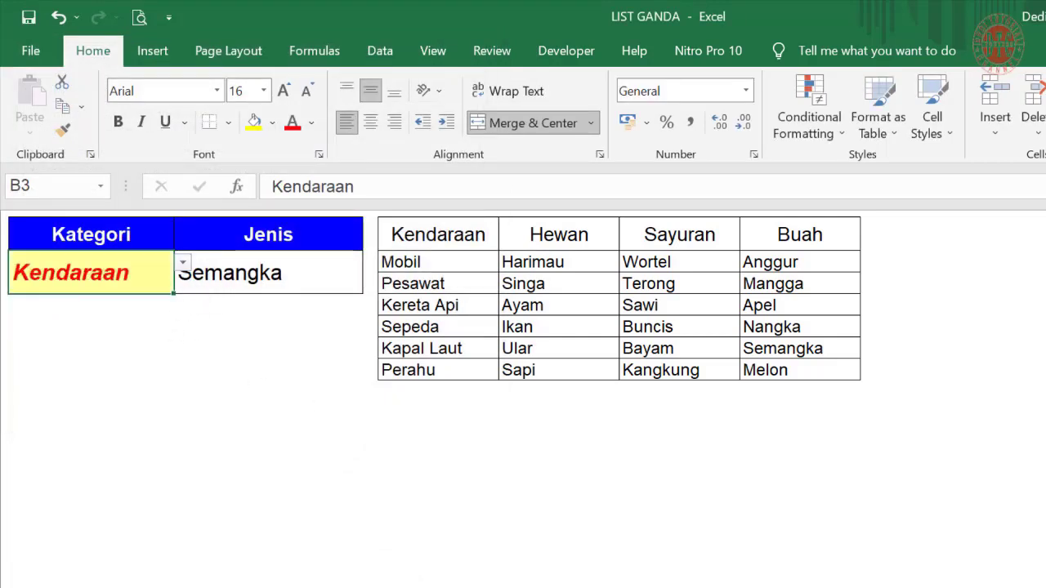
left_click(183, 264)
left_click(171, 306)
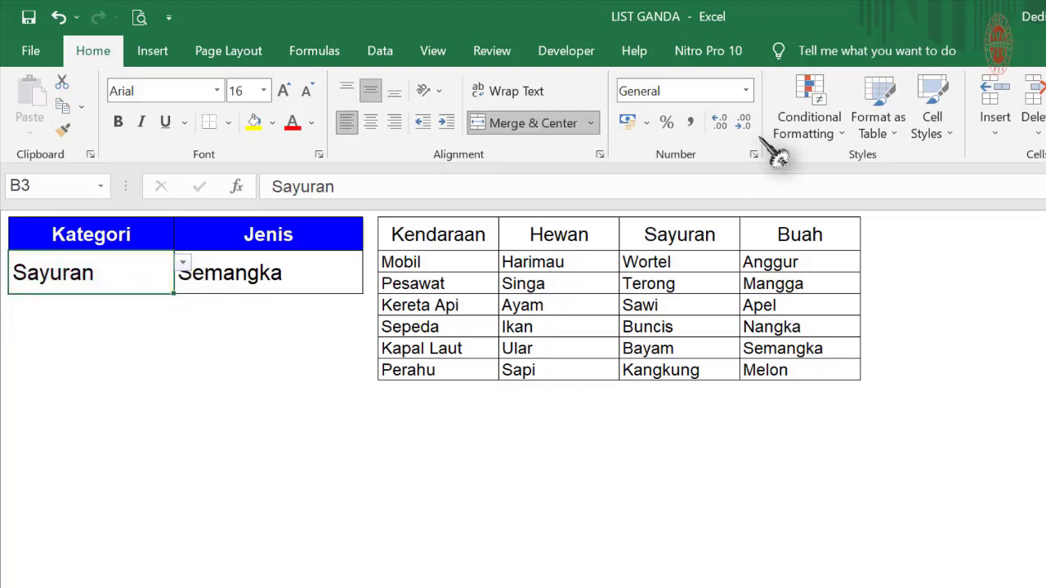
Start a second conditional formatting rule for B3 that formats only cells with Specific Text containing Hewan
left_click(806, 131)
left_click(803, 391)
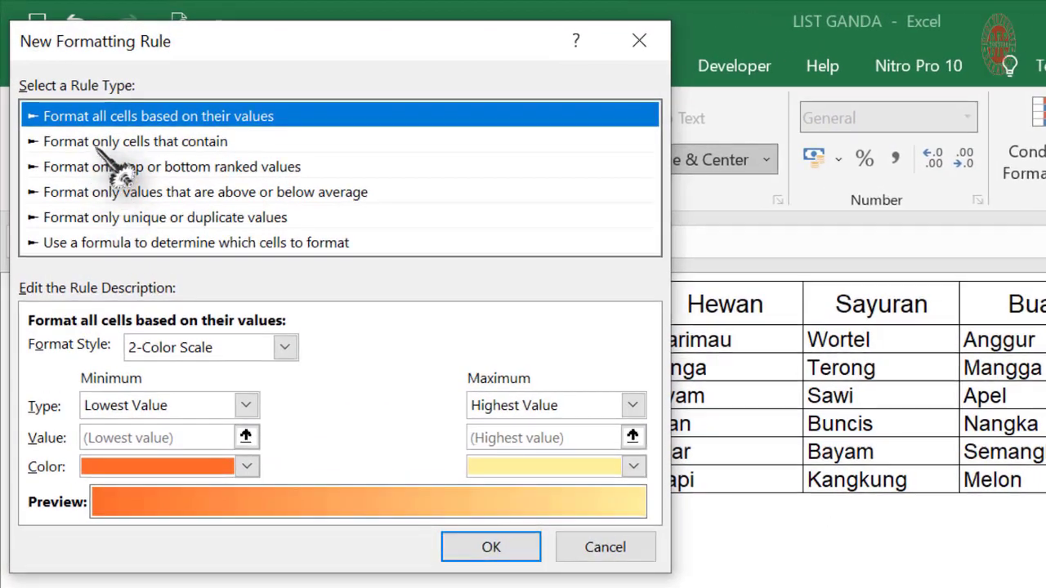
left_click(77, 107)
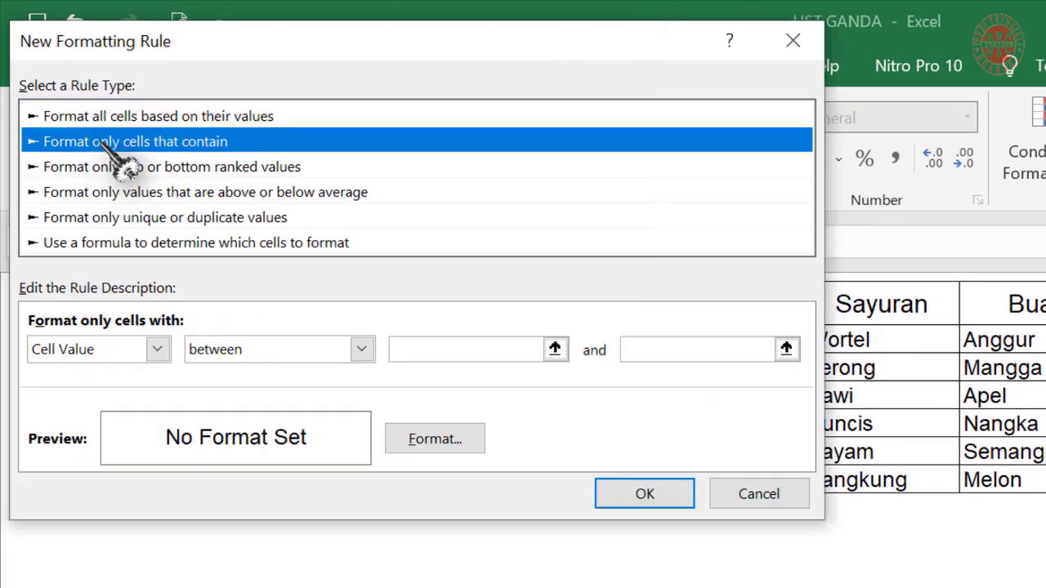
left_click(157, 348)
left_click(121, 390)
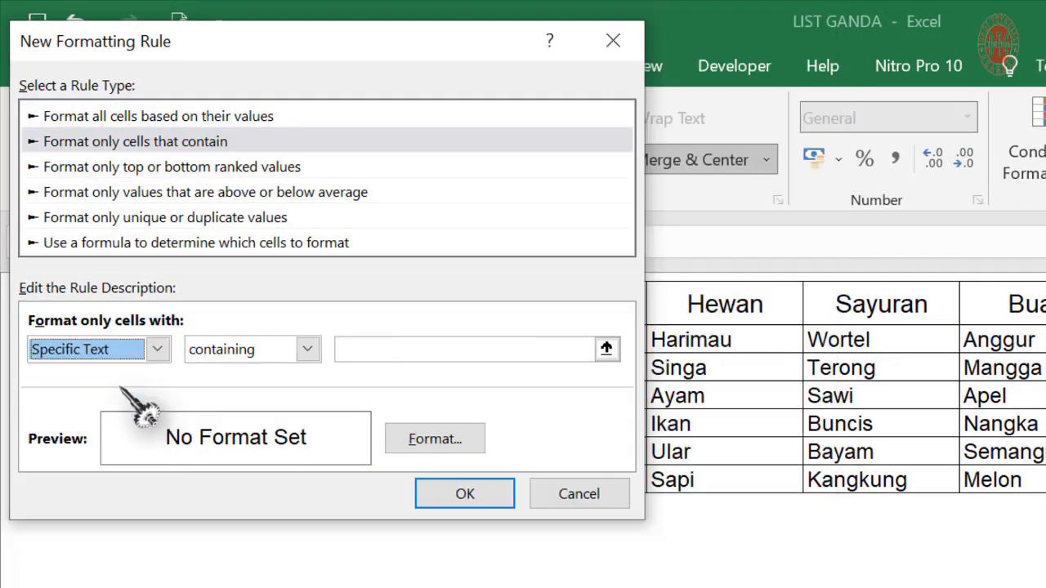
left_click(347, 350)
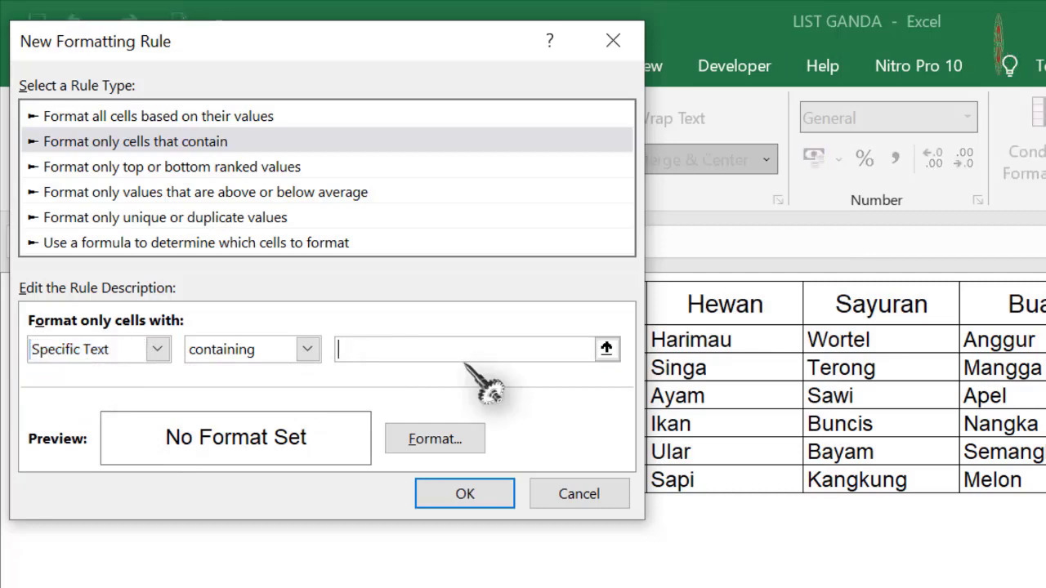
left_click(607, 349)
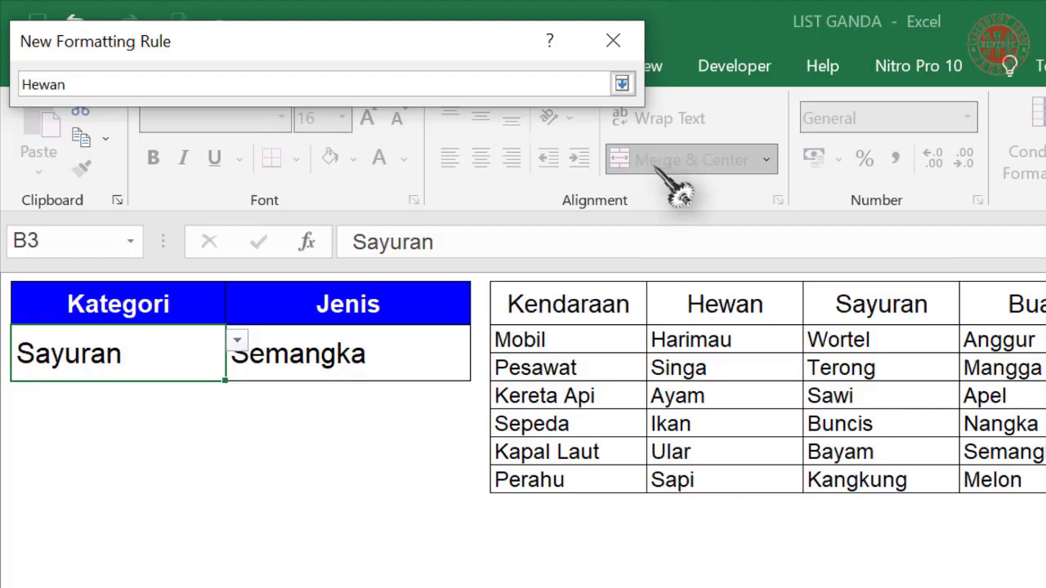
left_click(622, 84)
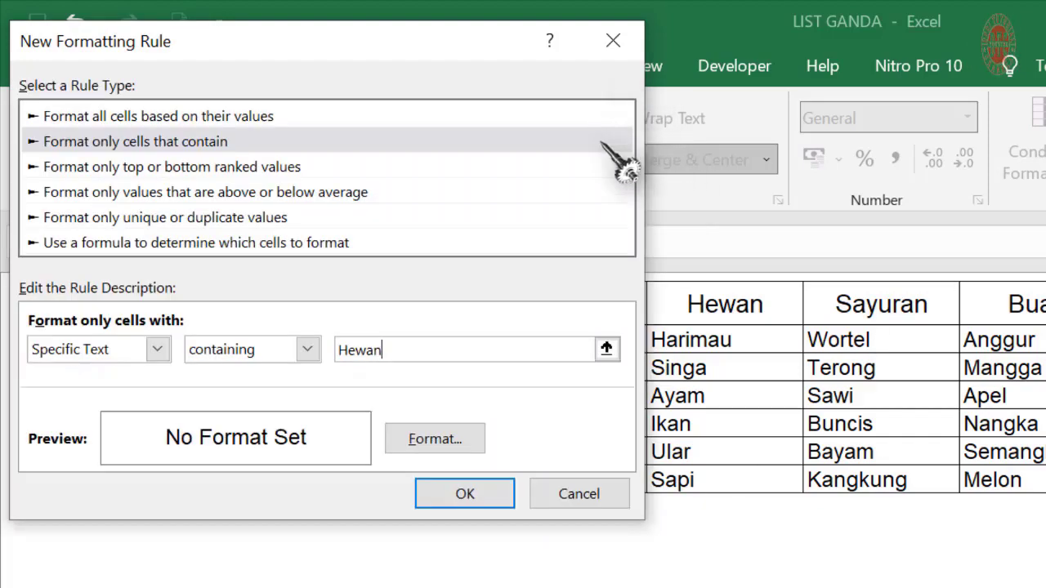
Set the Hewan rule's font color to blue with the Bold Italic style
left_click(441, 443)
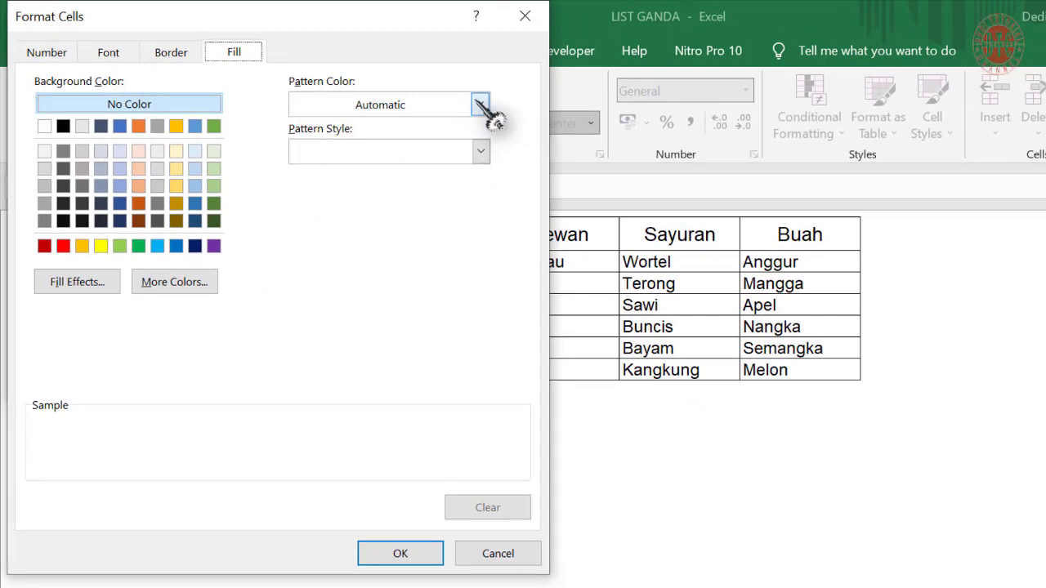
left_click(110, 55)
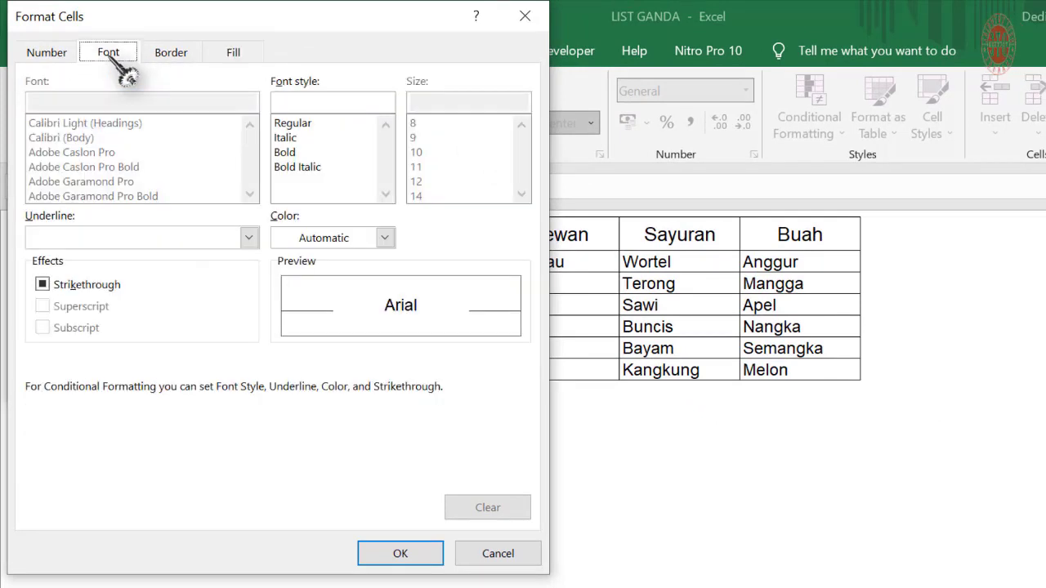
left_click(383, 238)
left_click(299, 472)
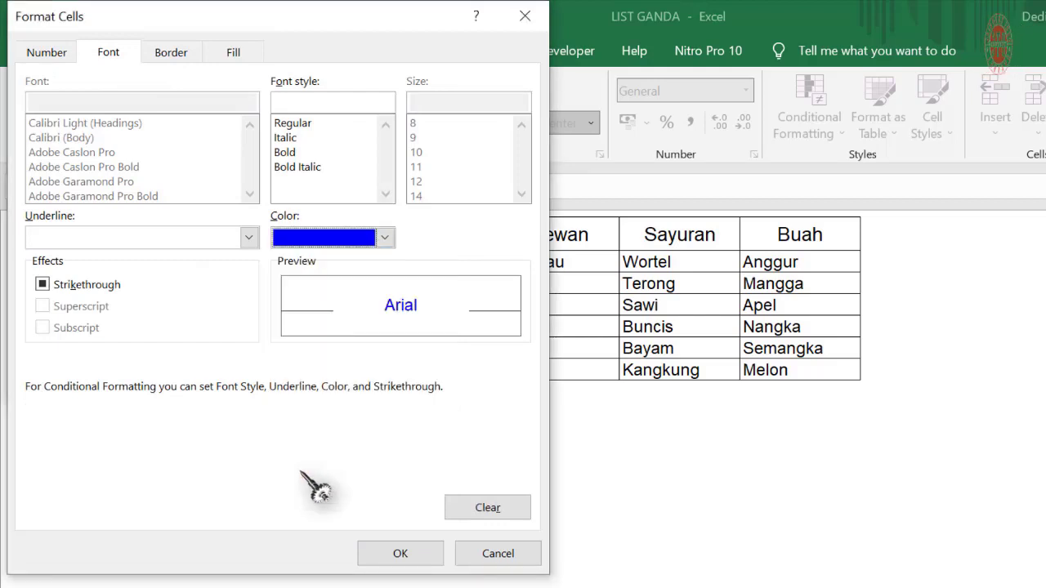
left_click(313, 169)
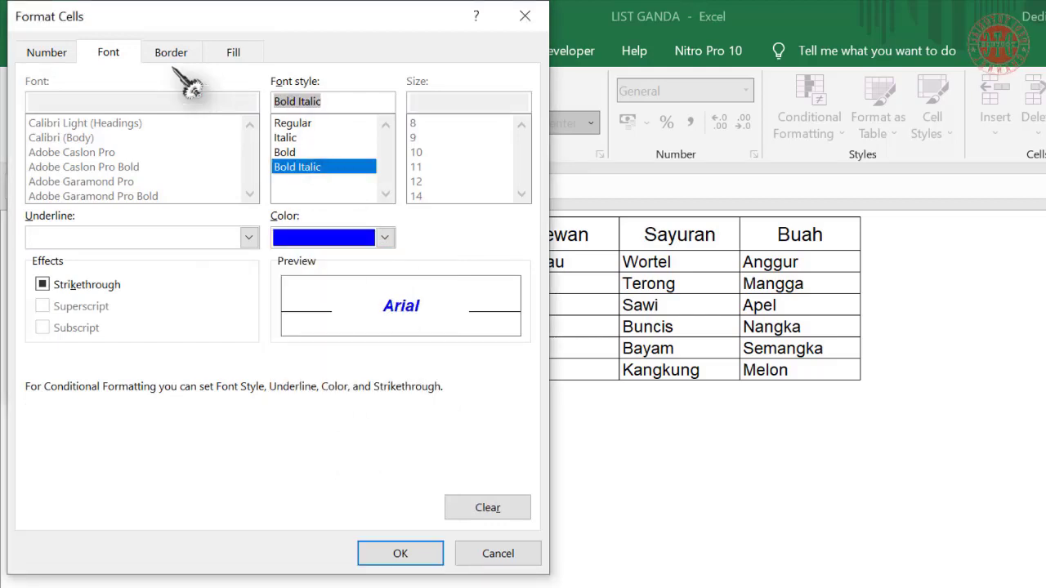
Give the Hewan rule a golden-yellow fill from the extended color palette and apply the rule to B3
left_click(235, 54)
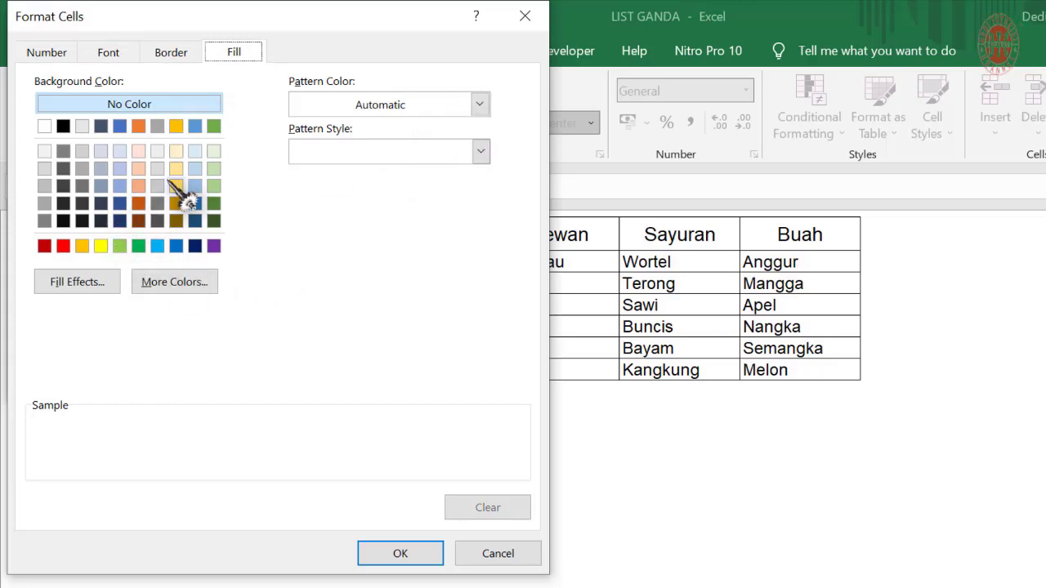
left_click(153, 286)
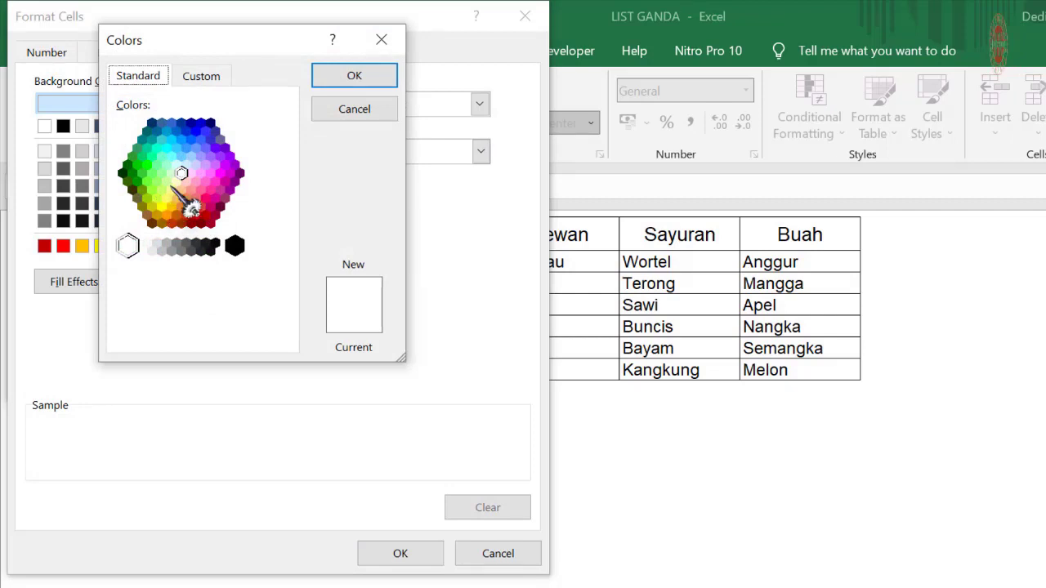
left_click(181, 190)
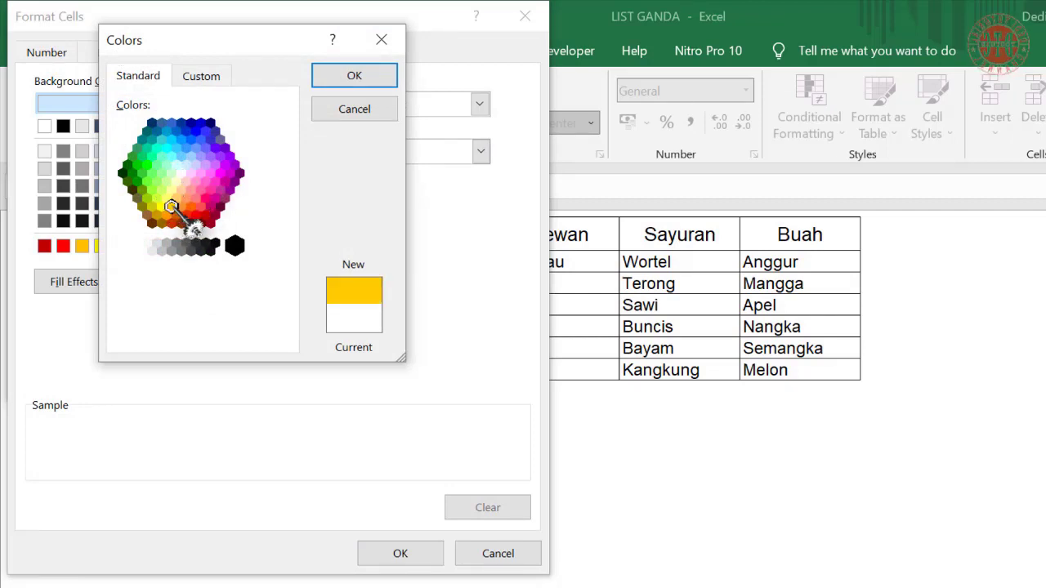
left_click(355, 77)
left_click(408, 553)
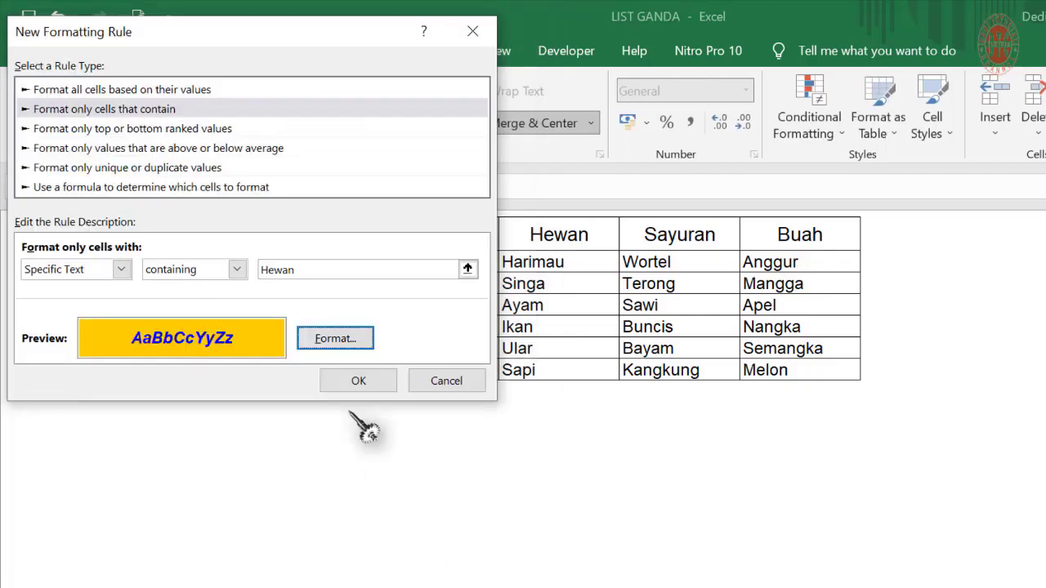
left_click(359, 381)
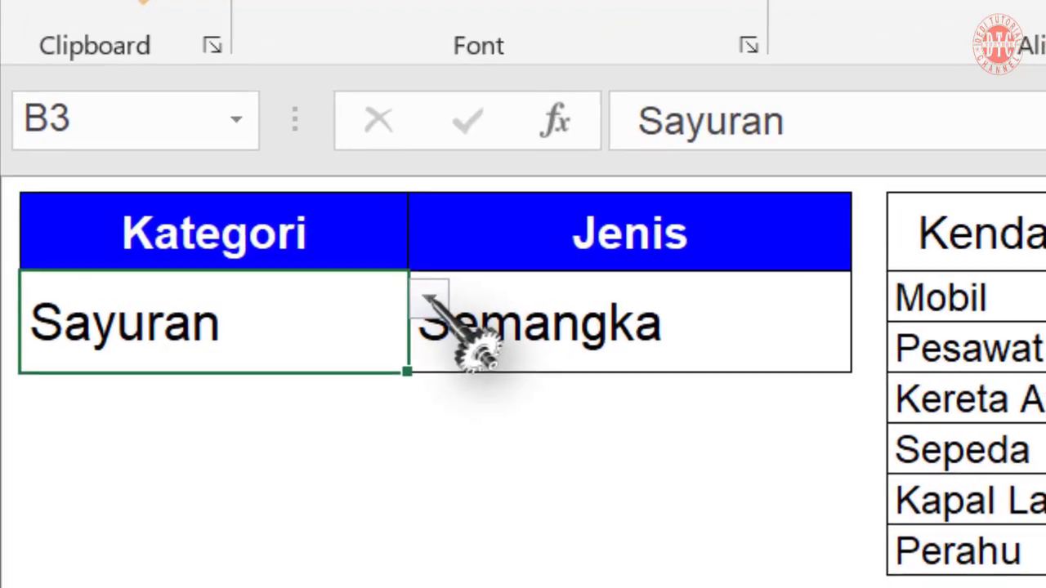
Test the category formatting in B3 by choosing Hewan, Sayuran and Kendaraan in turn, finishing with Buah as the Kategori
left_click(182, 263)
left_click(384, 360)
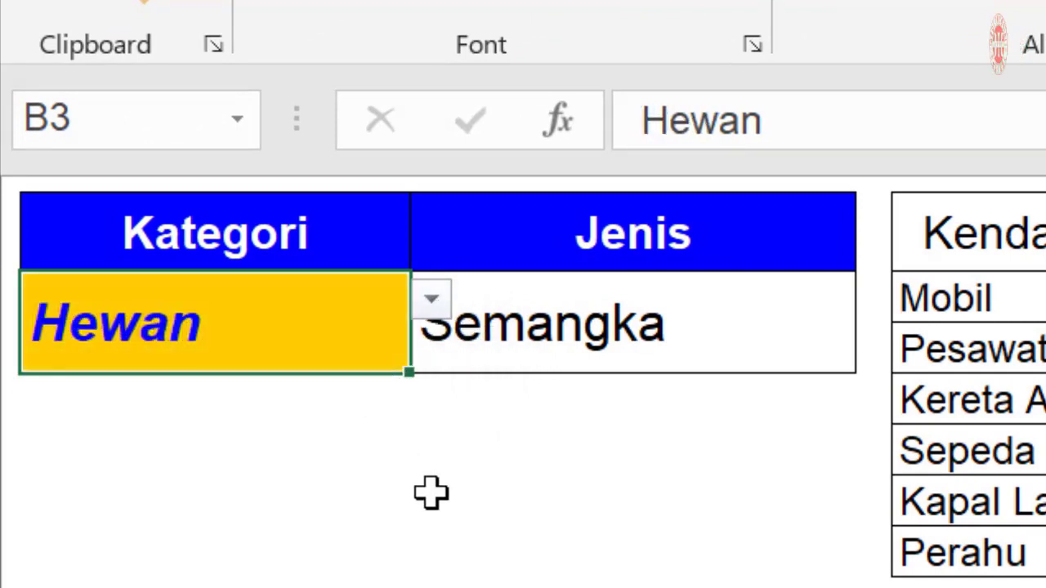
left_click(433, 302)
left_click(426, 409)
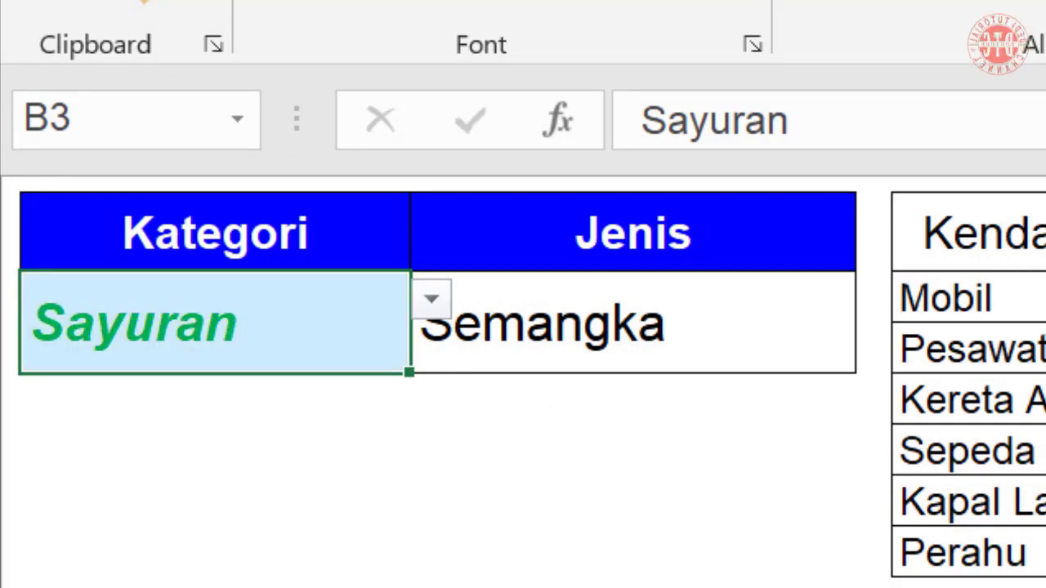
left_click(431, 301)
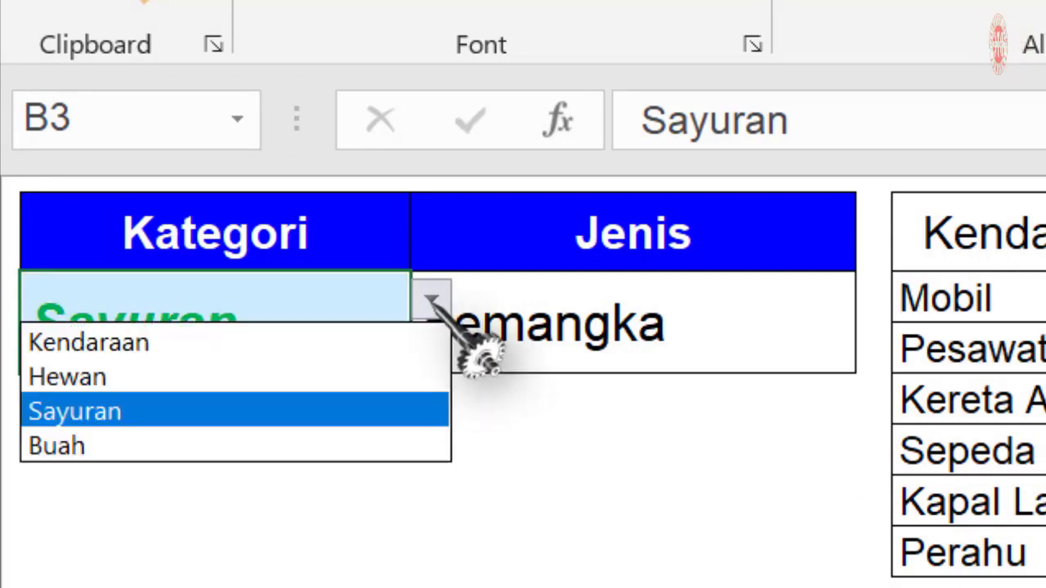
left_click(420, 339)
left_click(432, 301)
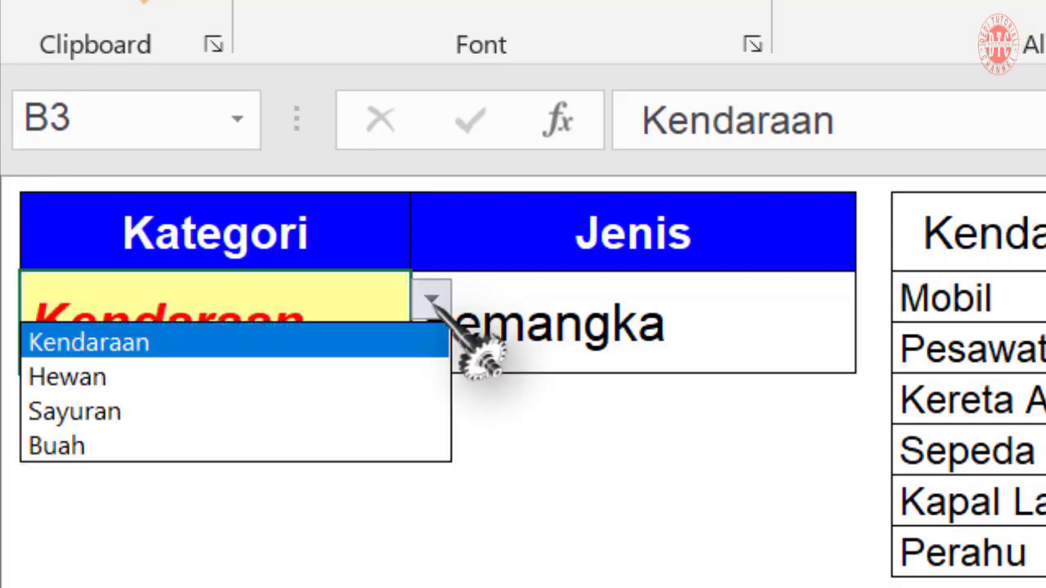
left_click(433, 374)
left_click(431, 301)
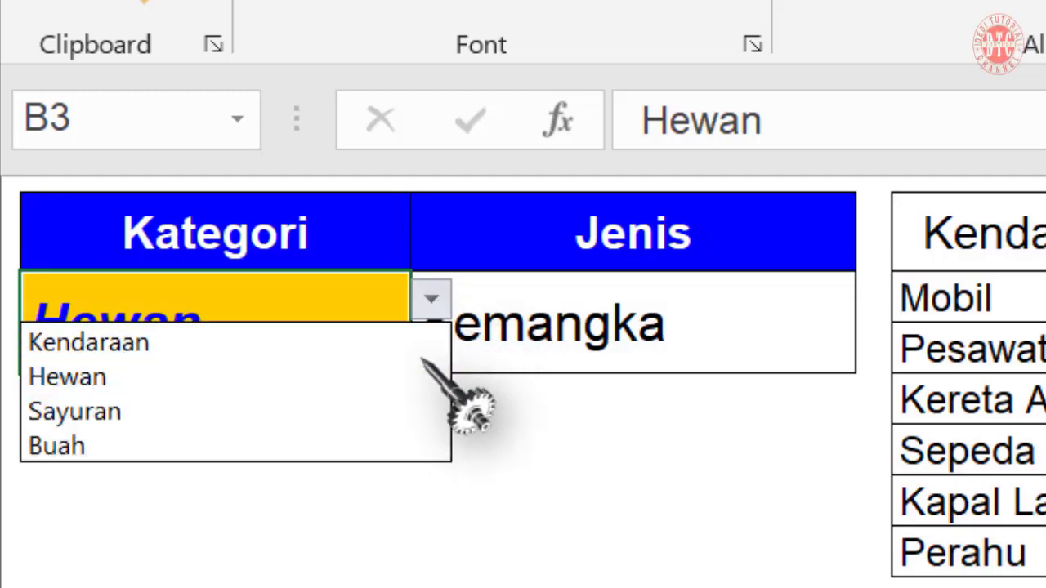
left_click(433, 376)
left_click(432, 301)
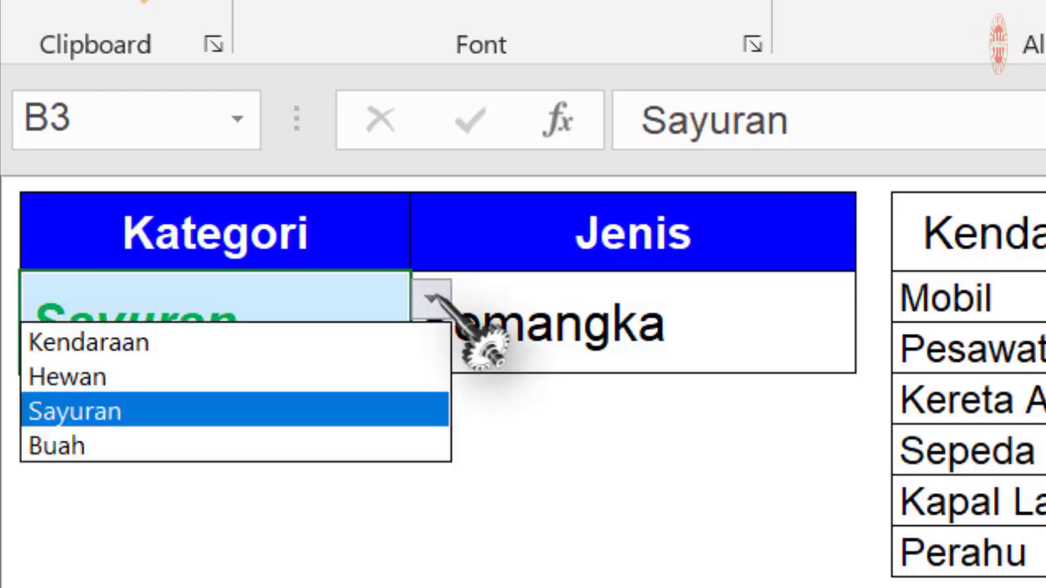
left_click(408, 442)
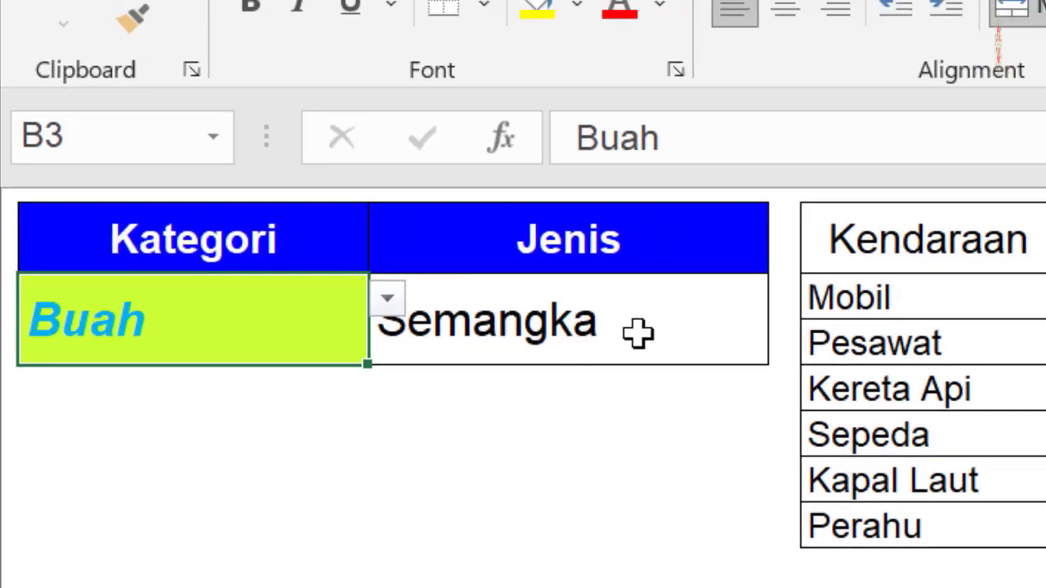
Create a conditional formatting rule for Jenis cell C3 that formats only cells with Specific Text containing Mobil
left_click(645, 351)
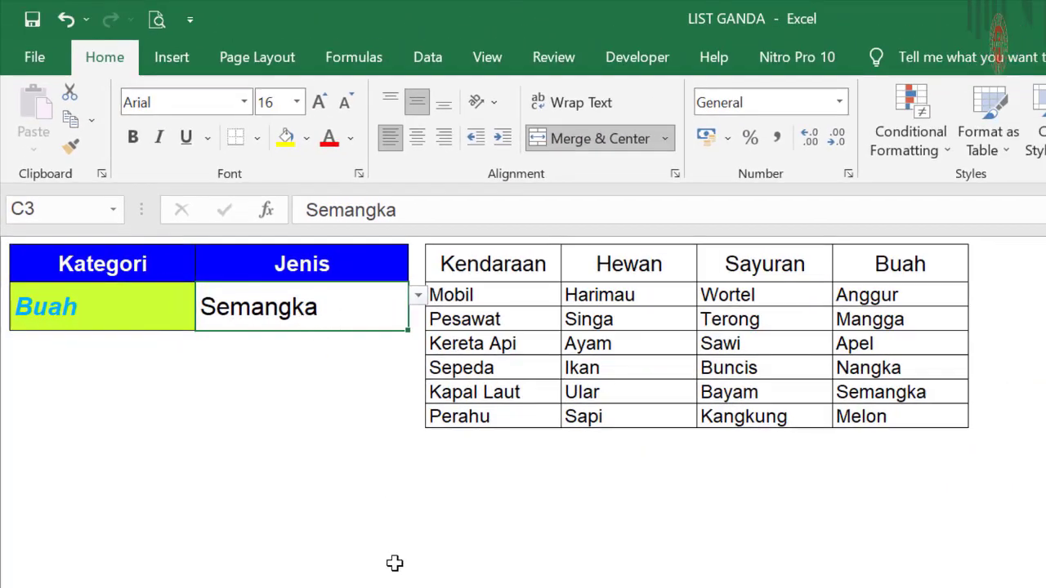
left_click(885, 159)
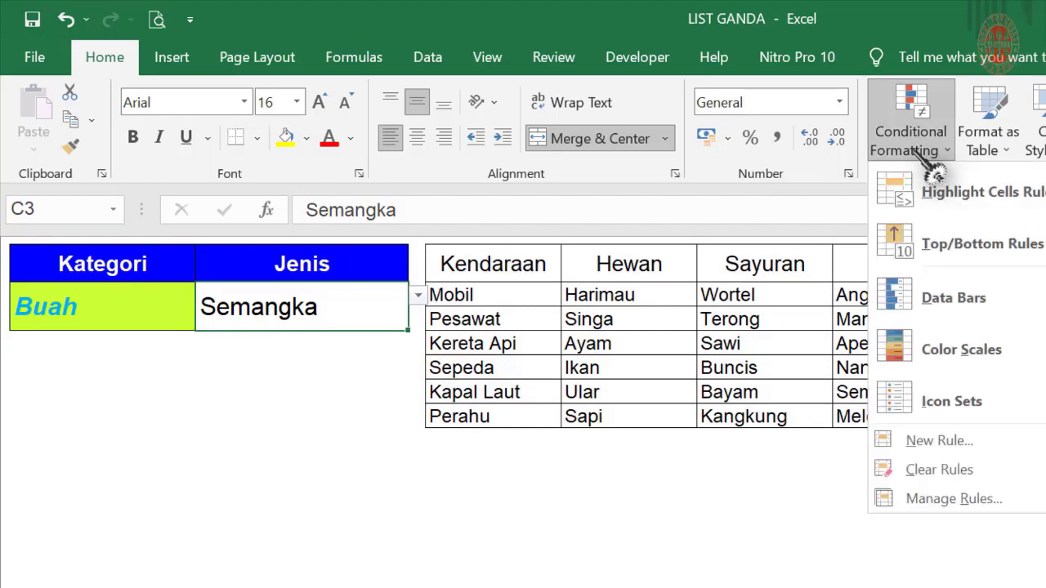
left_click(899, 440)
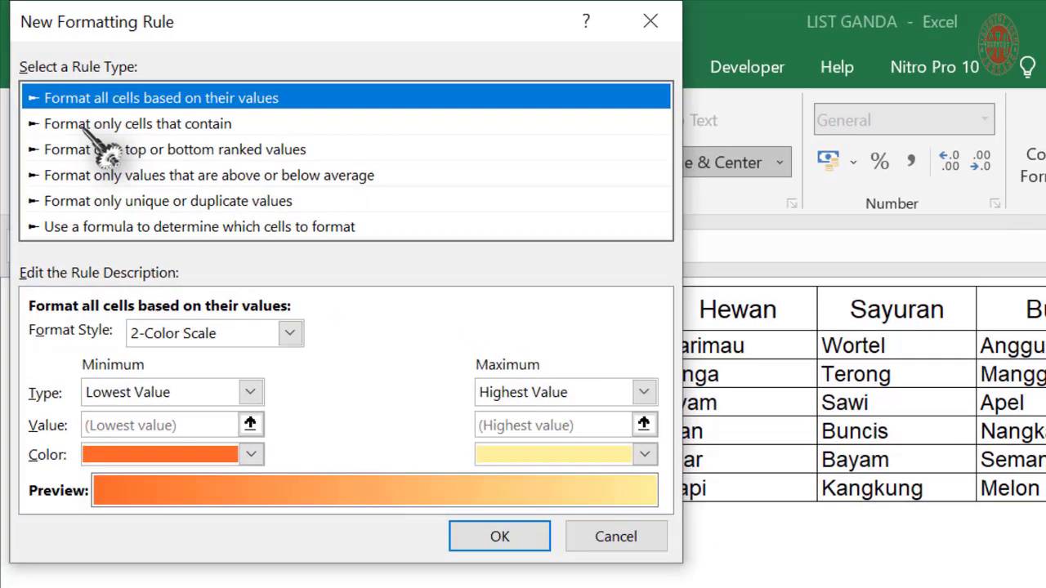
left_click(67, 106)
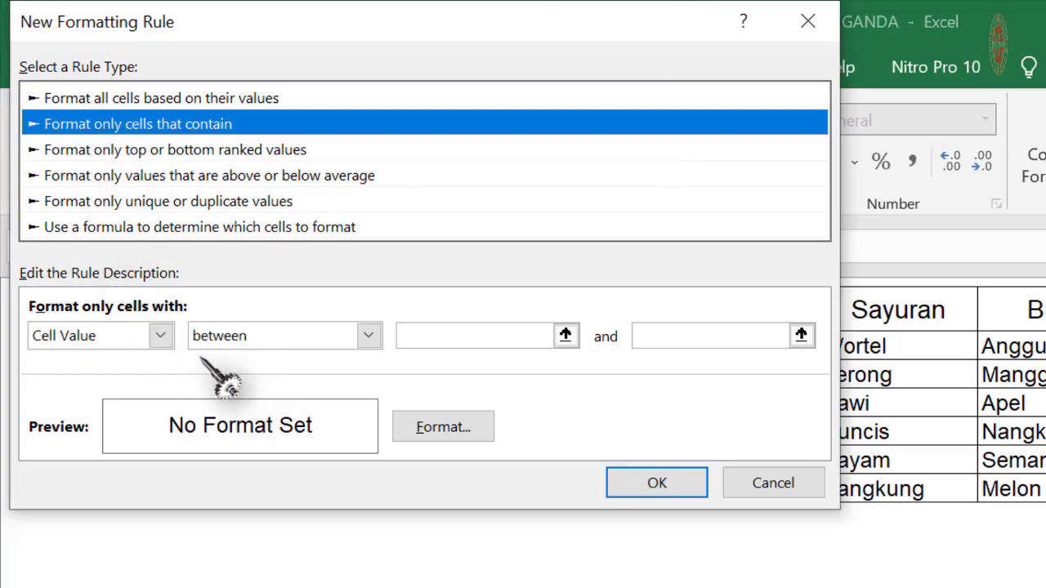
left_click(160, 335)
left_click(139, 383)
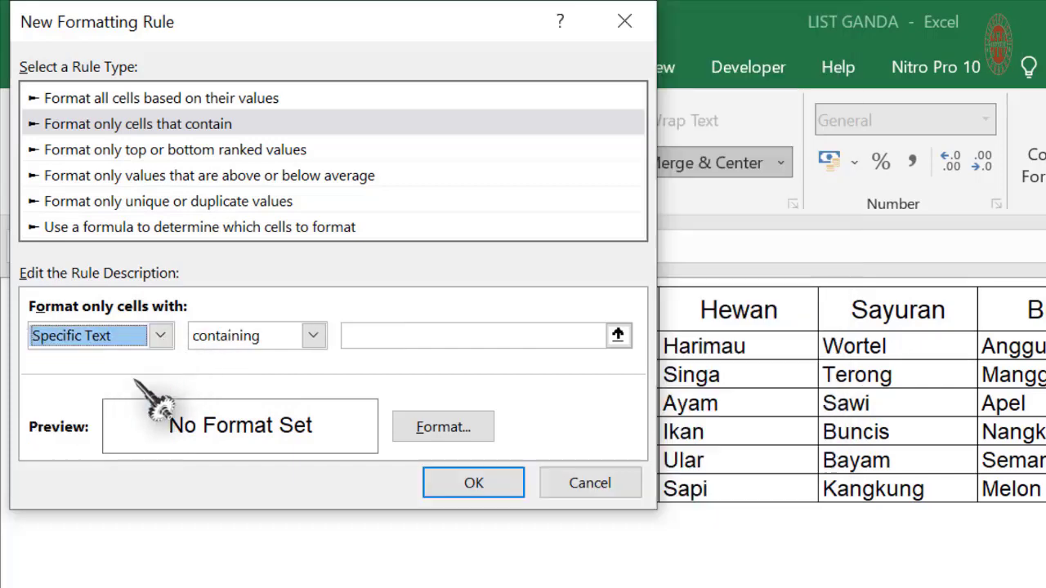
left_click(361, 337)
left_click(617, 335)
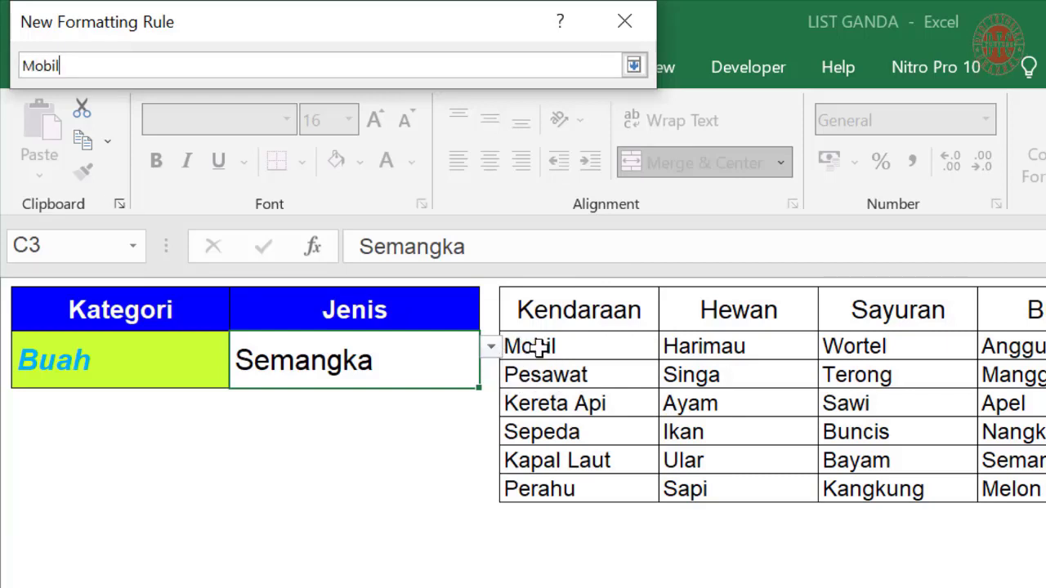
left_click(634, 65)
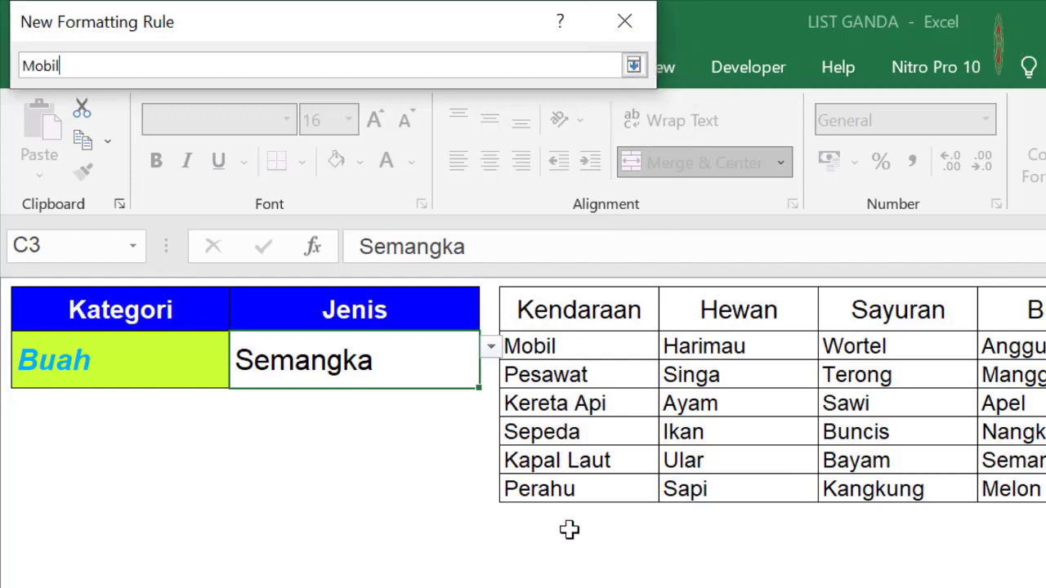
left_click(634, 66)
Set the Mobil rule's font color to red with the Italic style
left_click(443, 426)
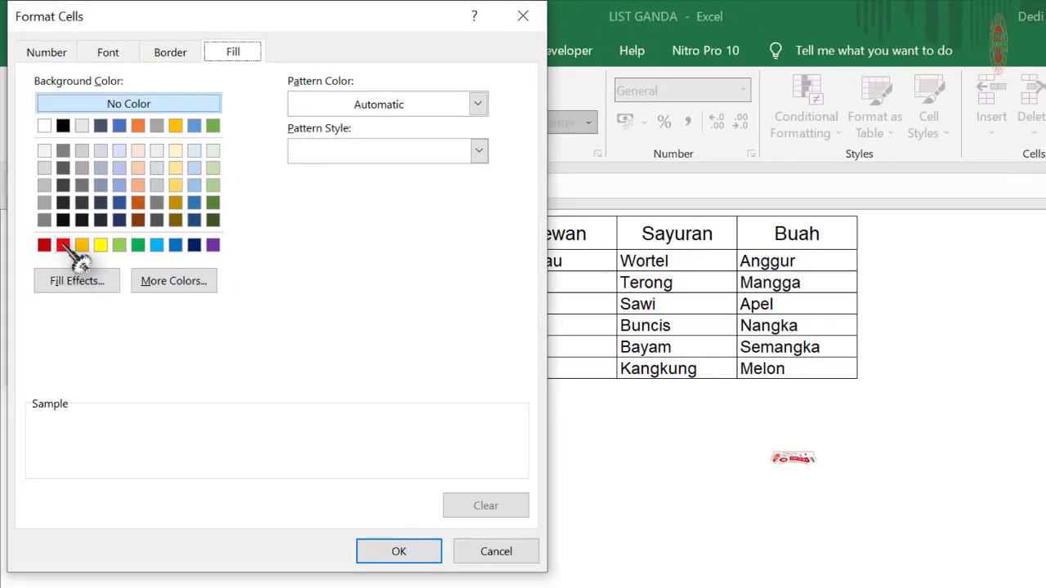
left_click(107, 52)
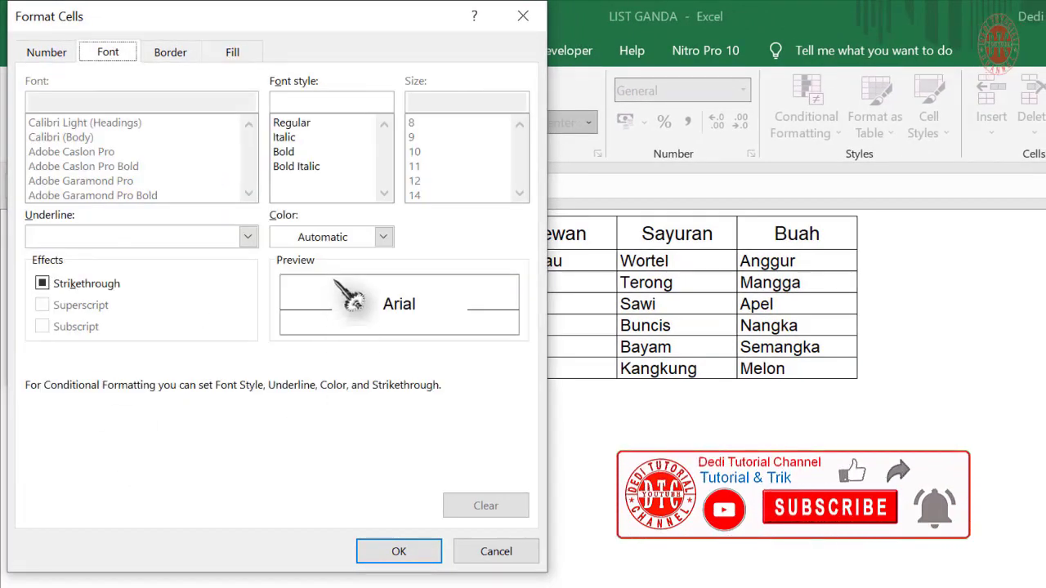
left_click(384, 237)
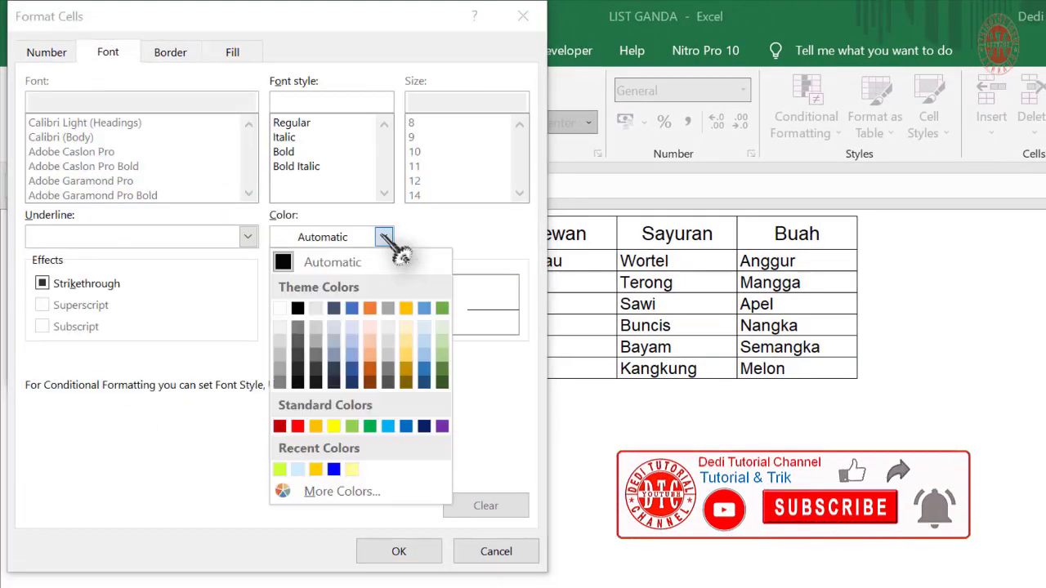
left_click(297, 426)
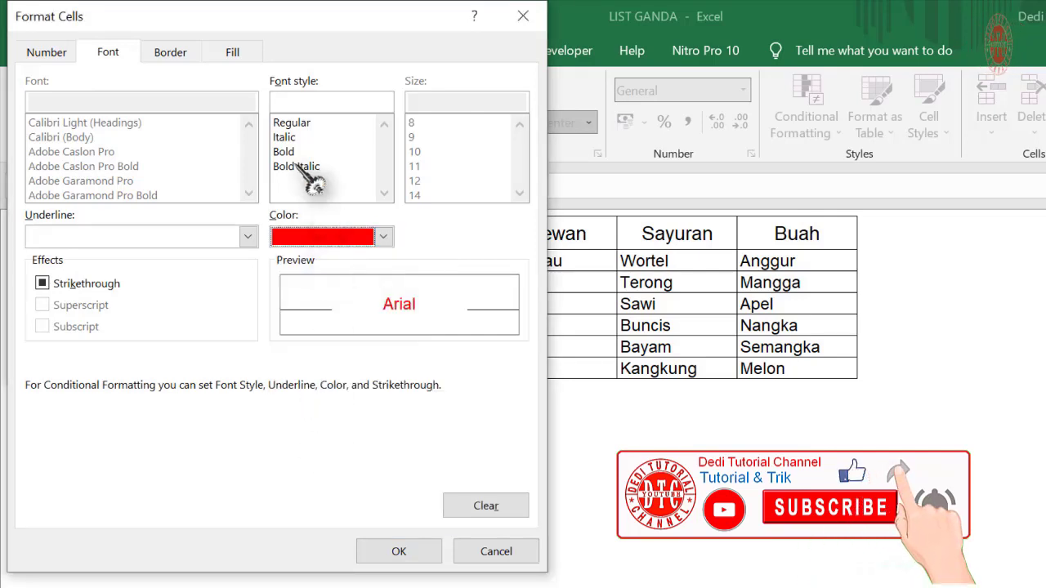
left_click(286, 137)
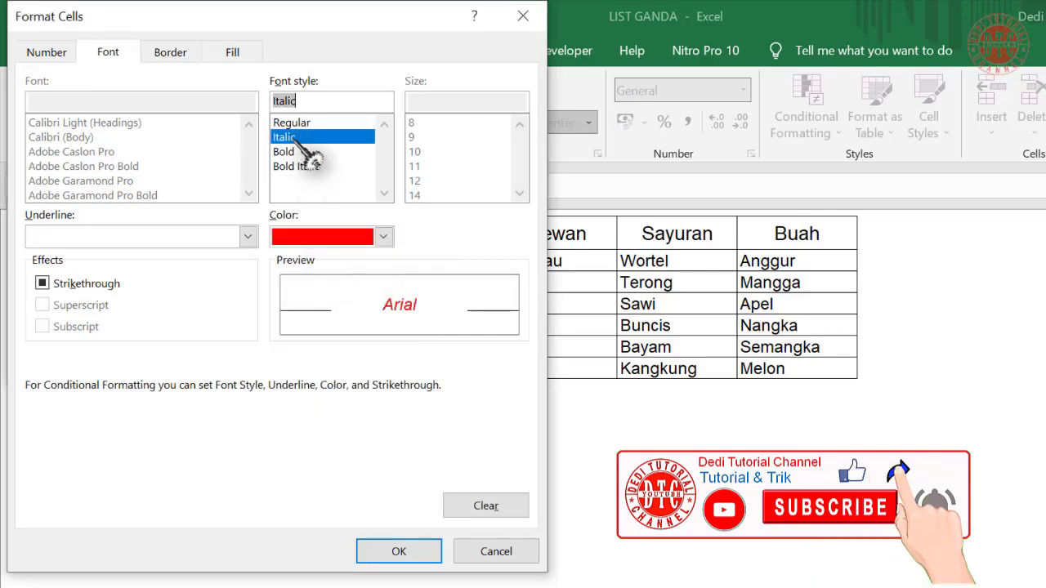
Give the Mobil rule a light blue thin diagonal stripe pattern fill and apply the rule to C3
left_click(239, 57)
left_click(478, 104)
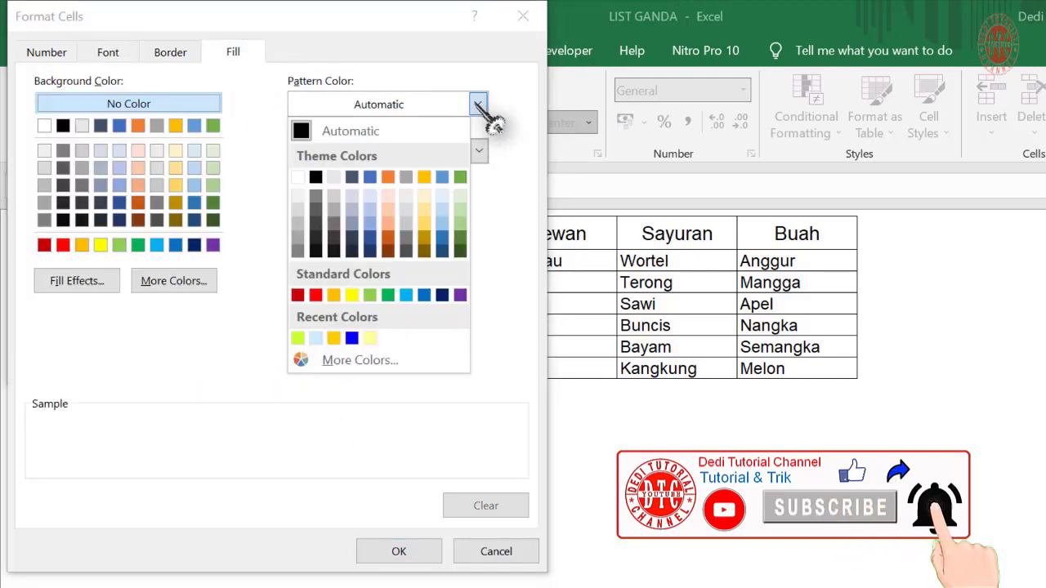
left_click(406, 295)
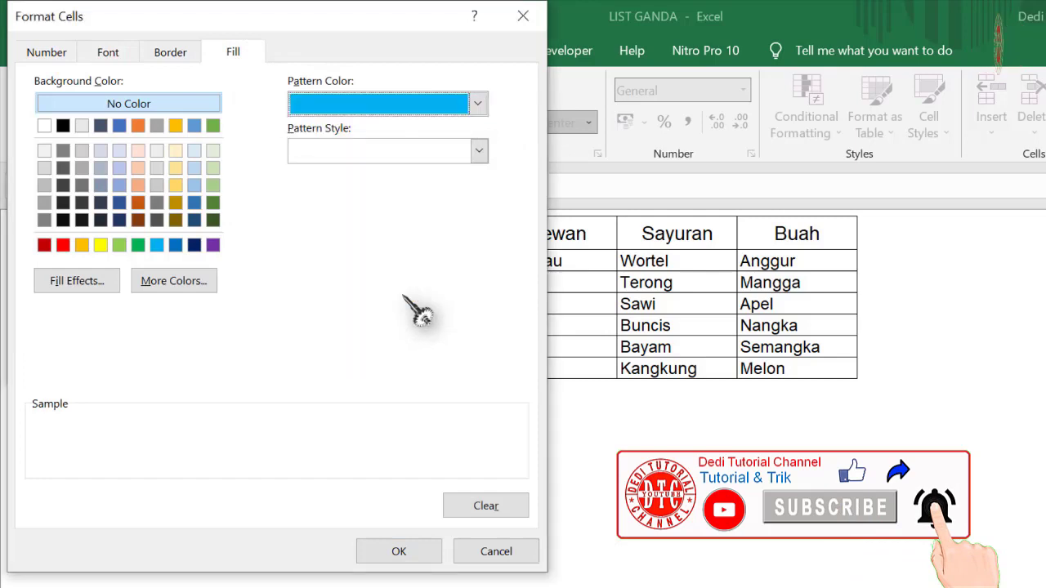
left_click(479, 151)
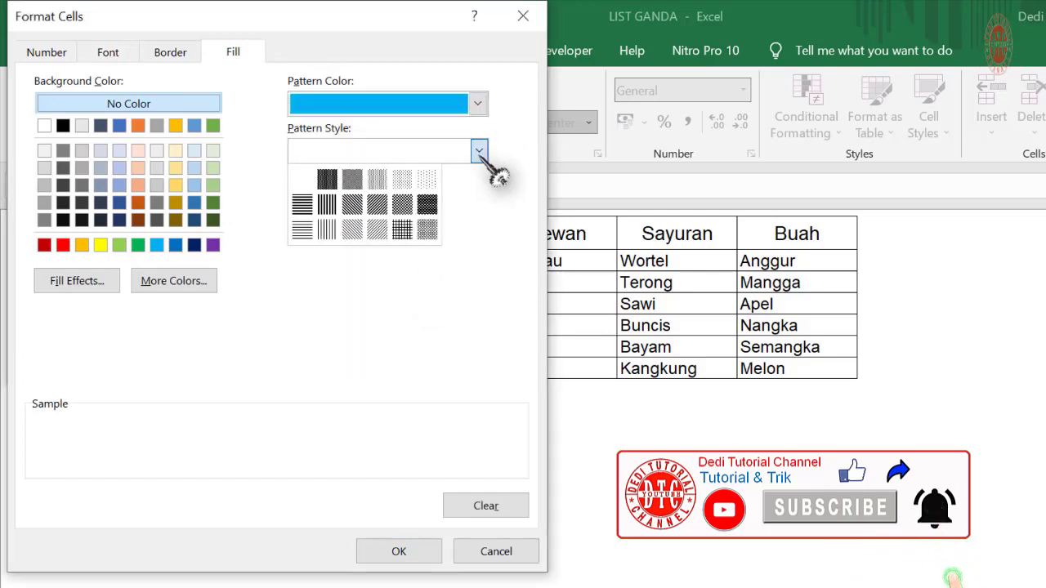
left_click(377, 232)
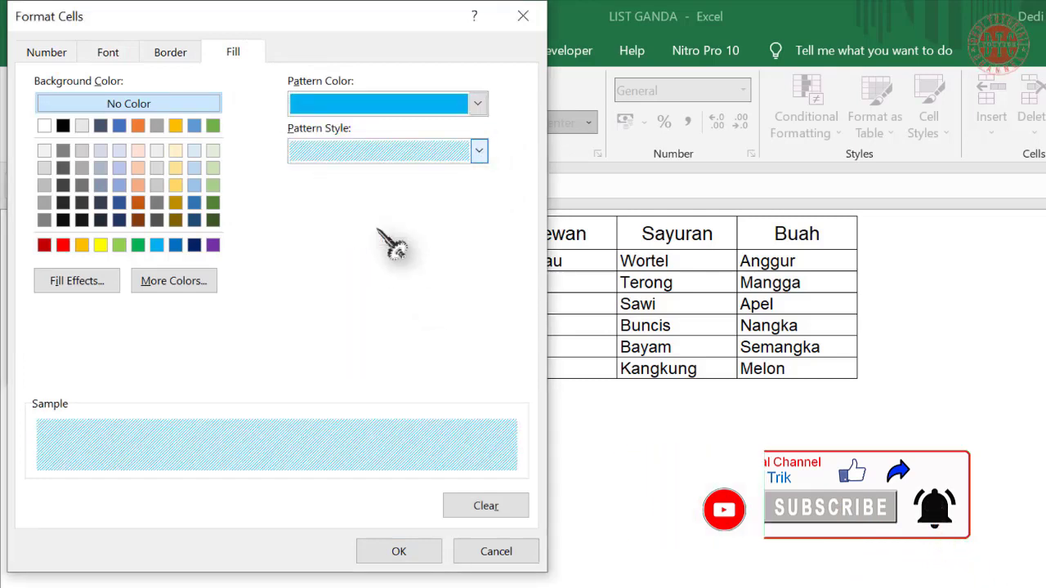
left_click(398, 552)
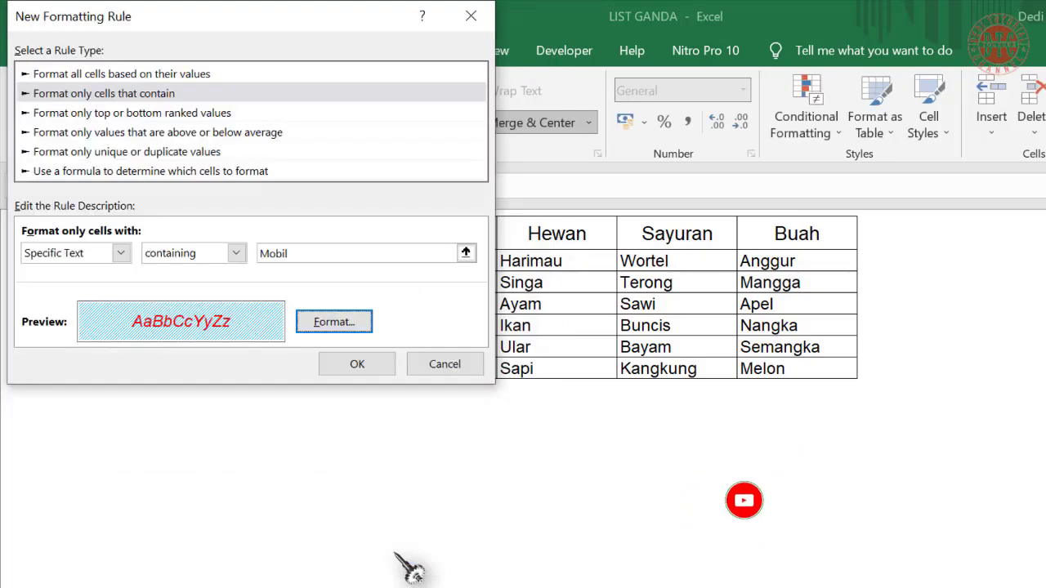
left_click(360, 364)
Choose Kendaraan as the Kategori in B3
left_click(120, 291)
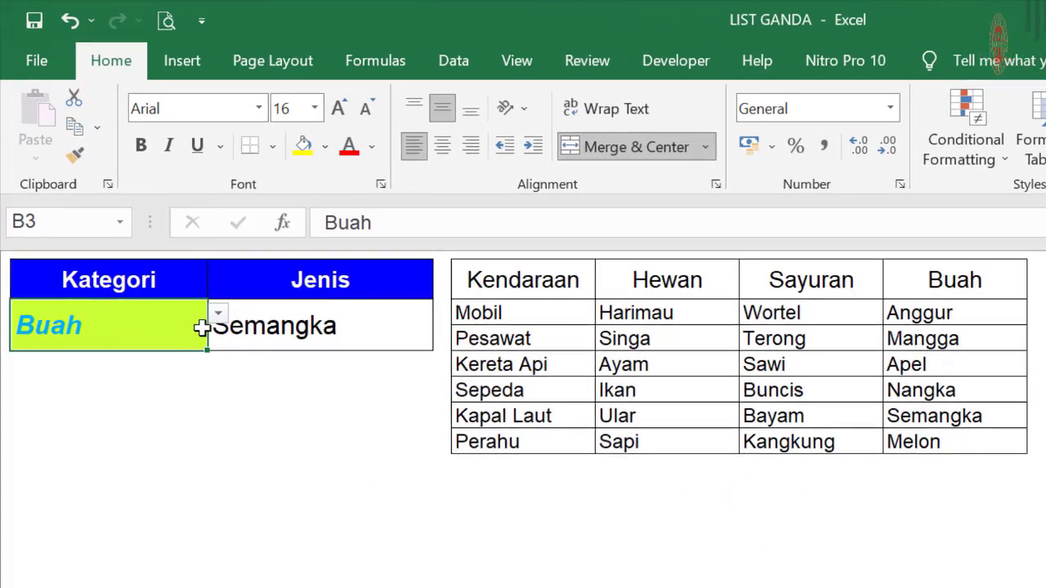
left_click(196, 283)
left_click(218, 335)
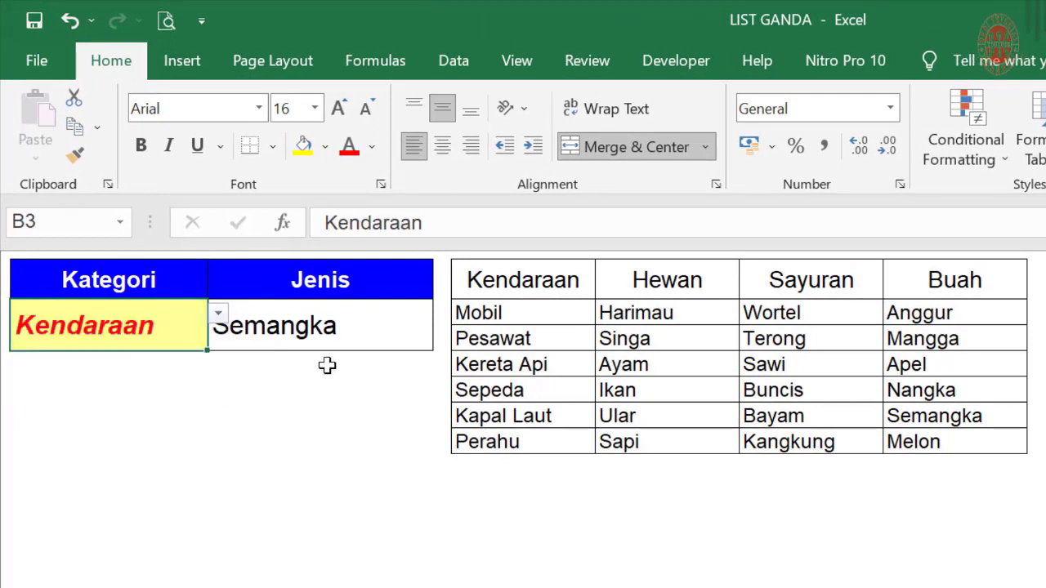
Choose Pesawat and then Mobil as the Jenis in C3 to test its conditional formatting
left_click(334, 325)
left_click(443, 312)
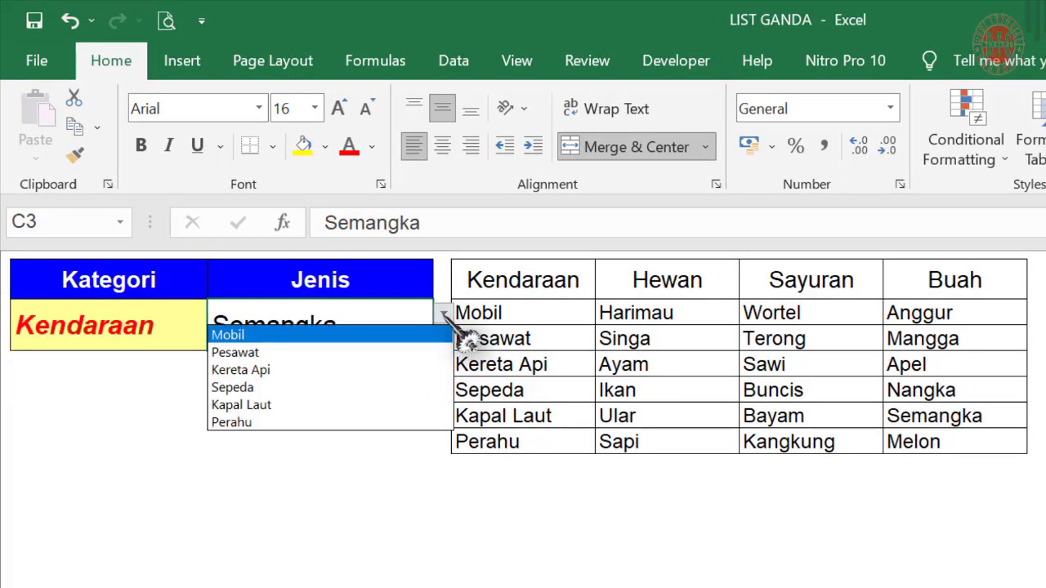
left_click(433, 352)
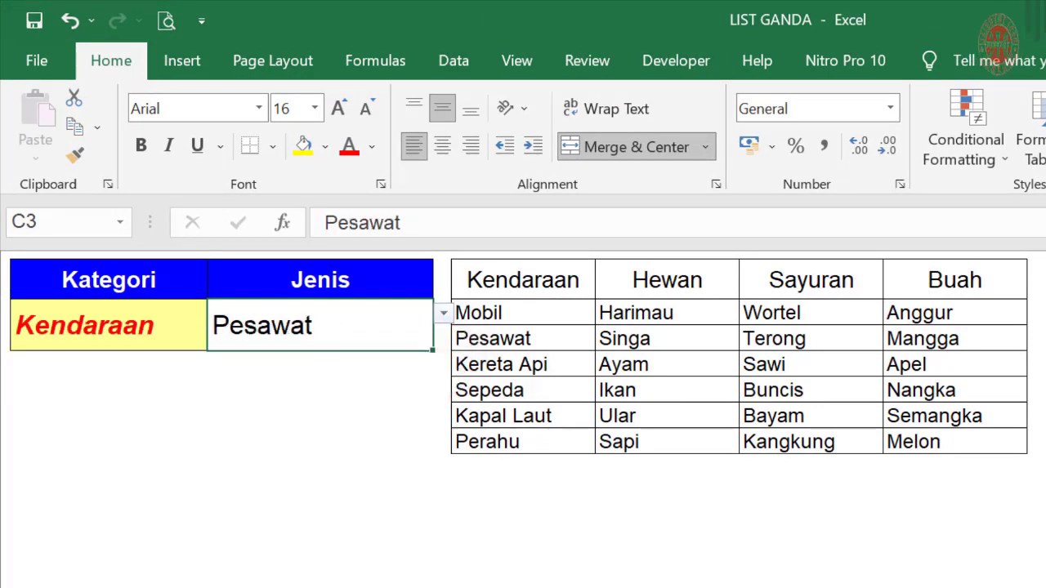
left_click(444, 315)
left_click(417, 334)
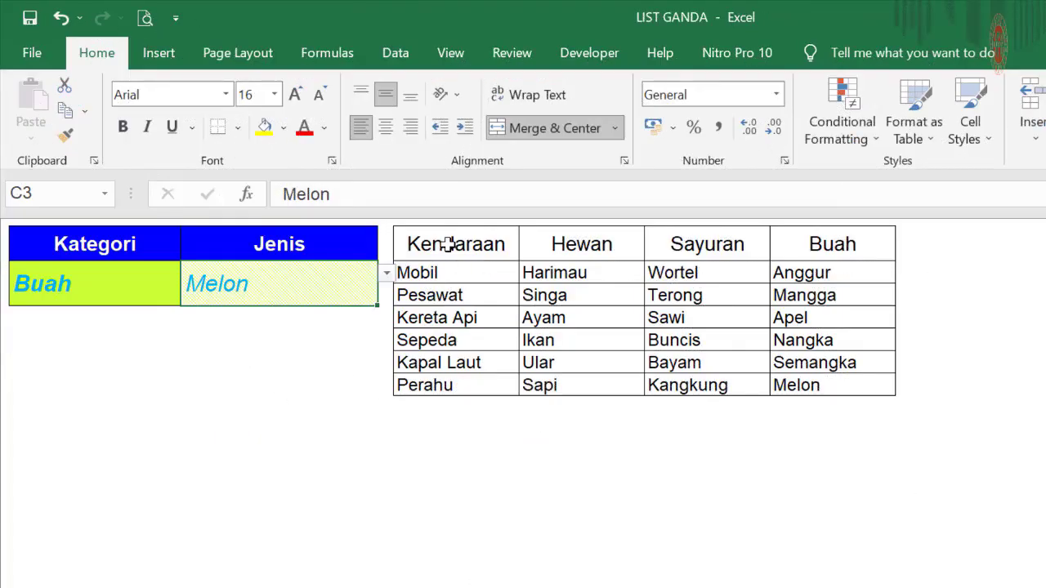
Create a formula-based conditional formatting rule for the category headers E2:H2 with the formula =$B$3=E2
left_click_drag(511, 242, 819, 243)
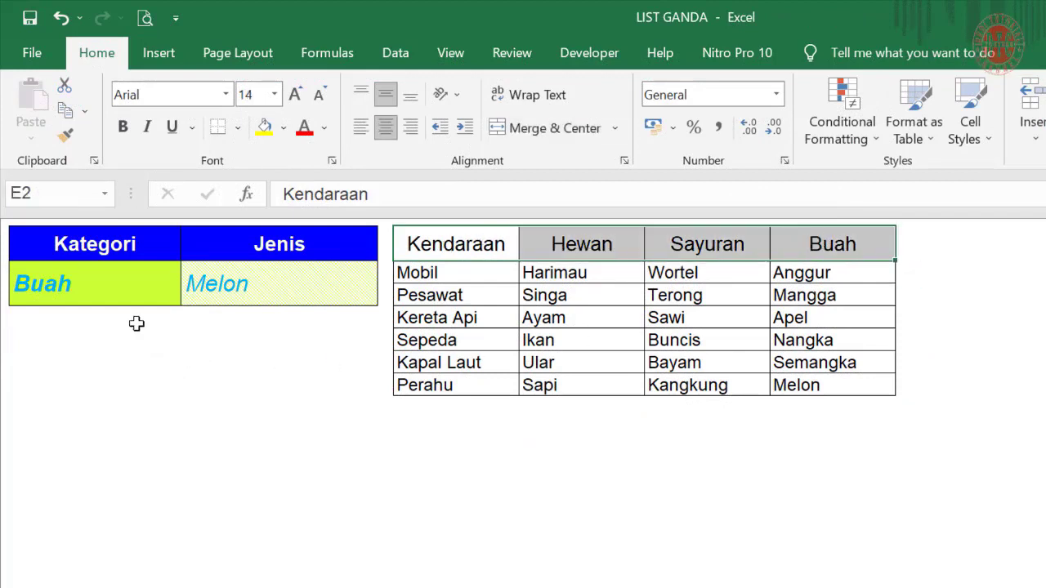
left_click(842, 130)
left_click(857, 407)
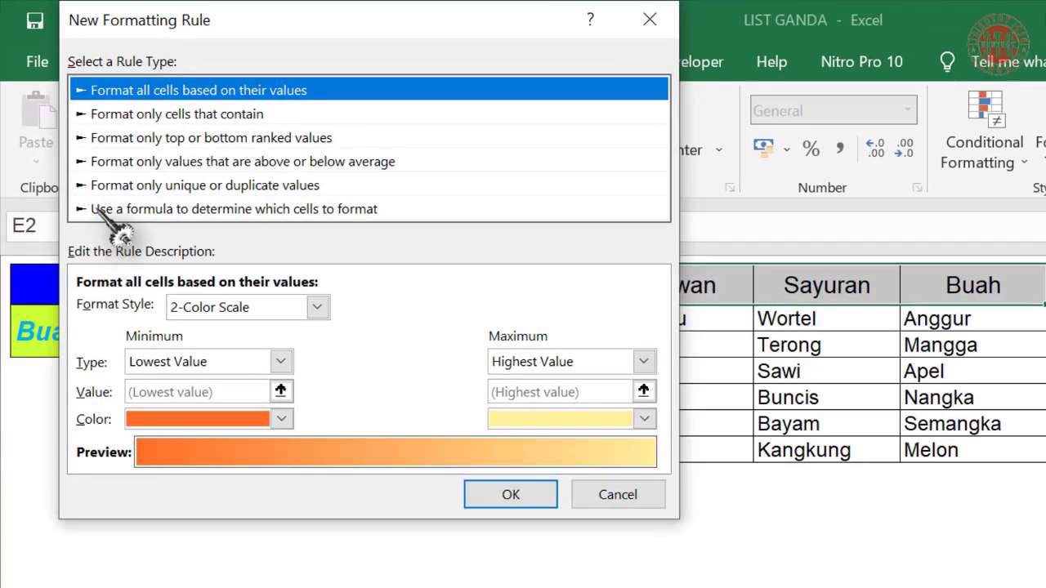
left_click(102, 198)
left_click(141, 308)
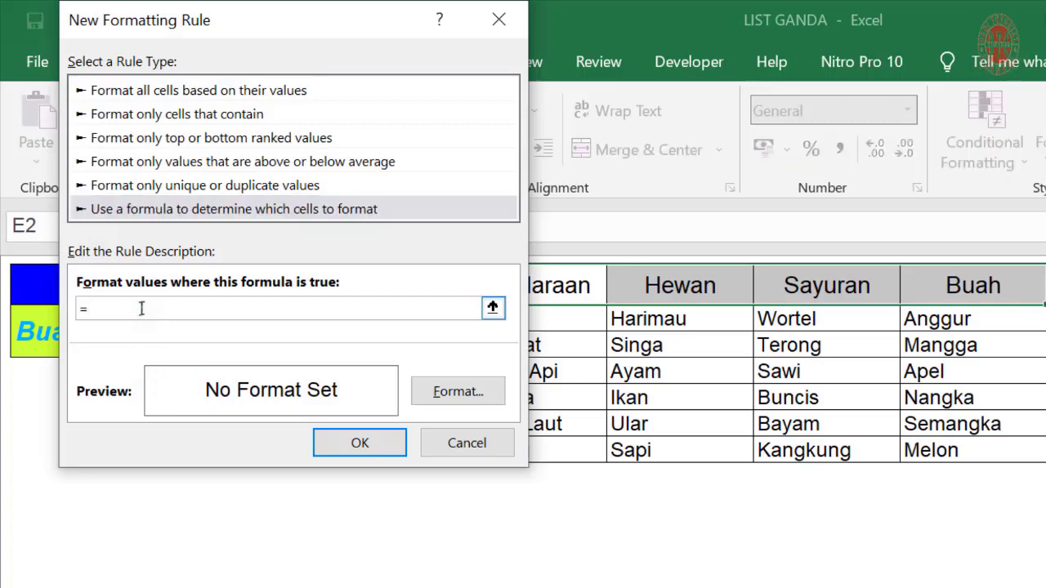
left_click(493, 307)
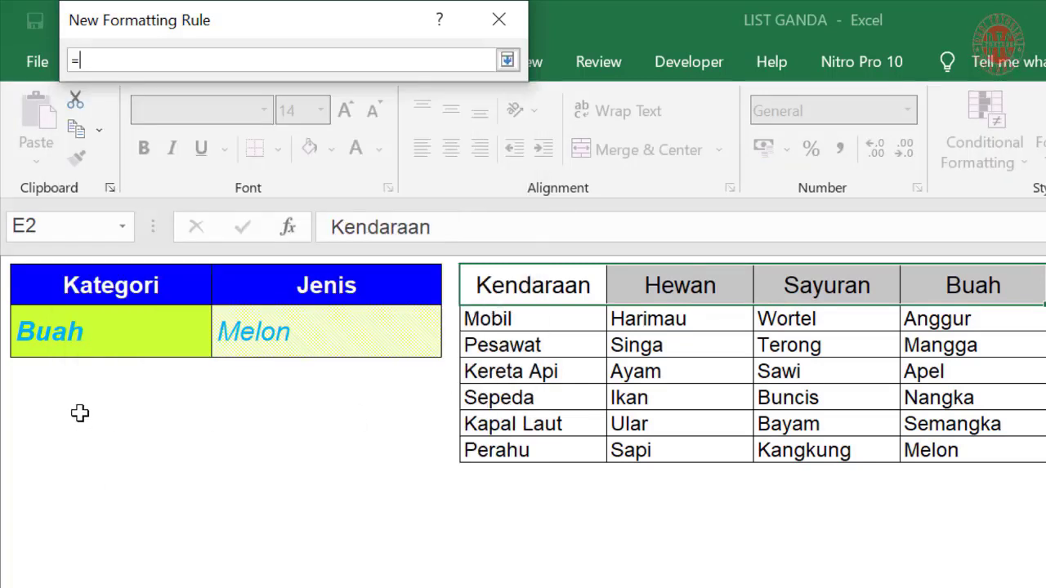
left_click(135, 341)
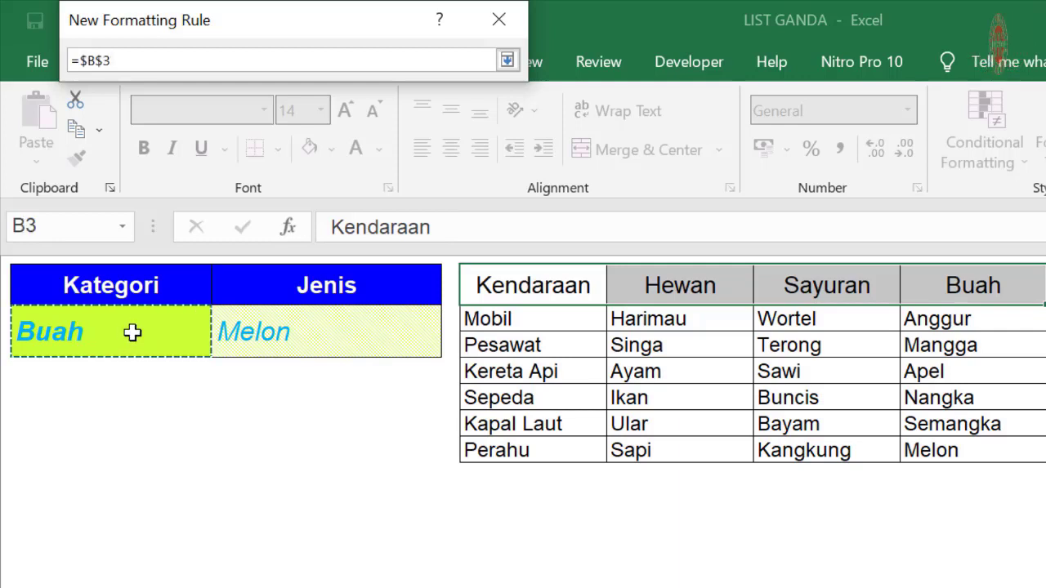
type("=")
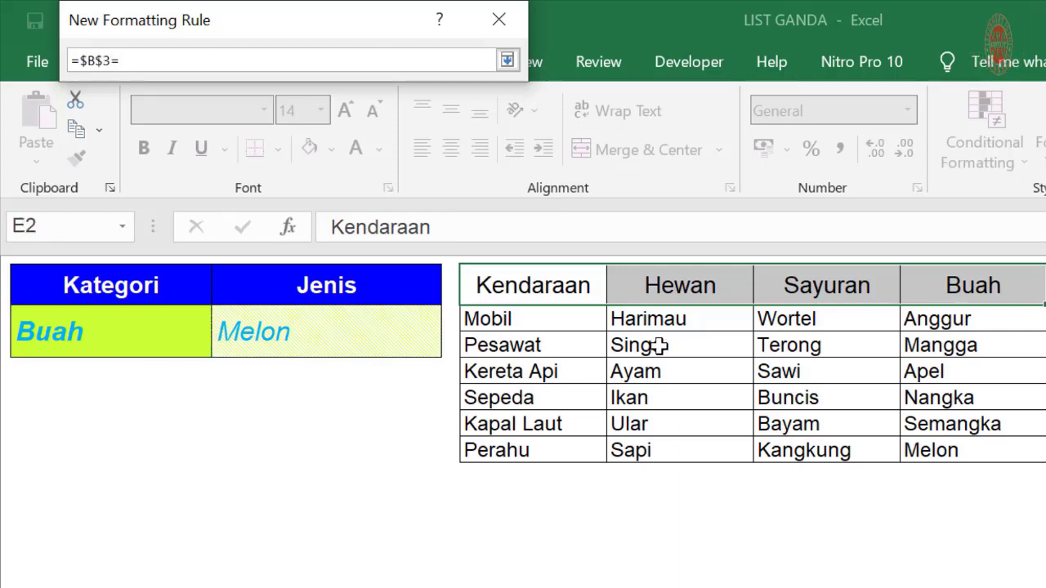
mouse_move(537, 290)
left_mouse_down()
mouse_move(980, 289)
mouse_move(535, 294)
left_mouse_up()
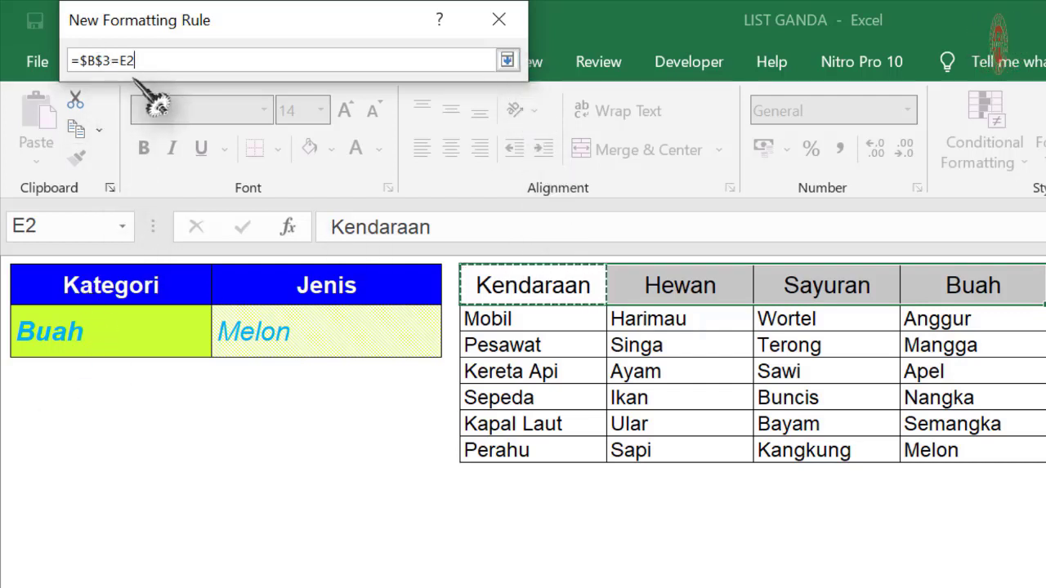
left_click(508, 60)
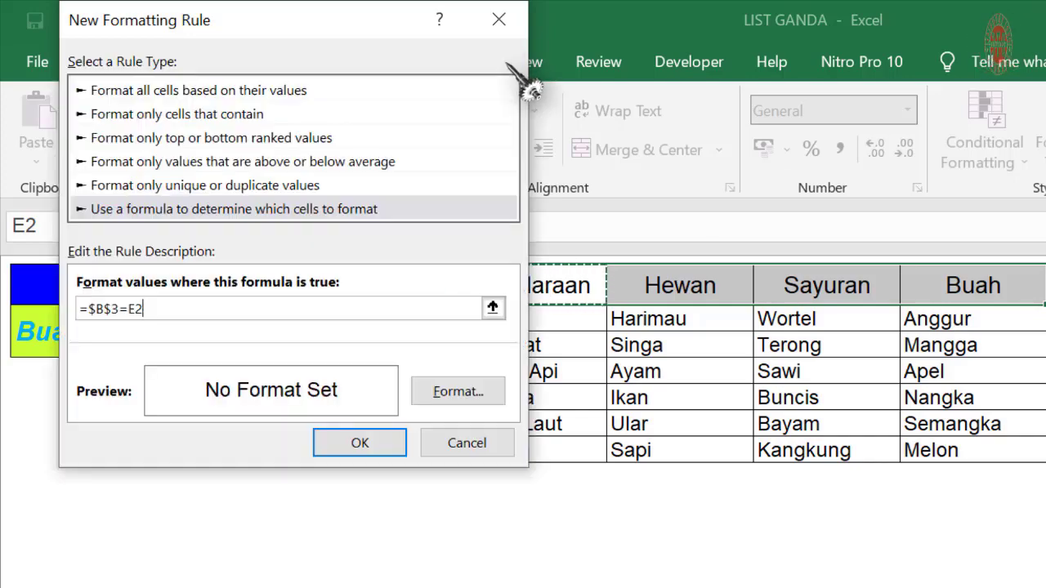
Set the header rule's font color to blue with the Bold style
left_click(480, 398)
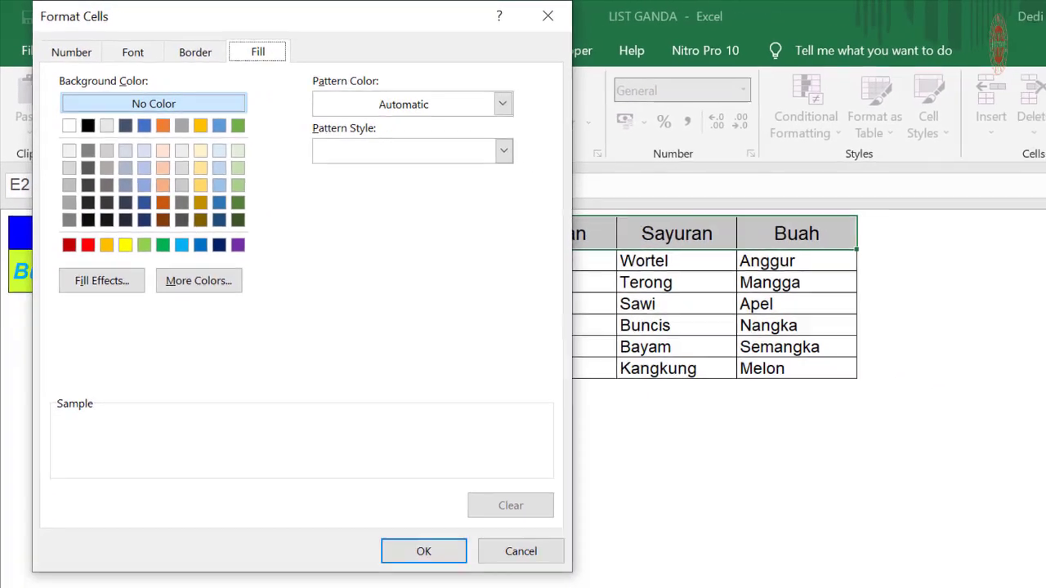
left_click(155, 62)
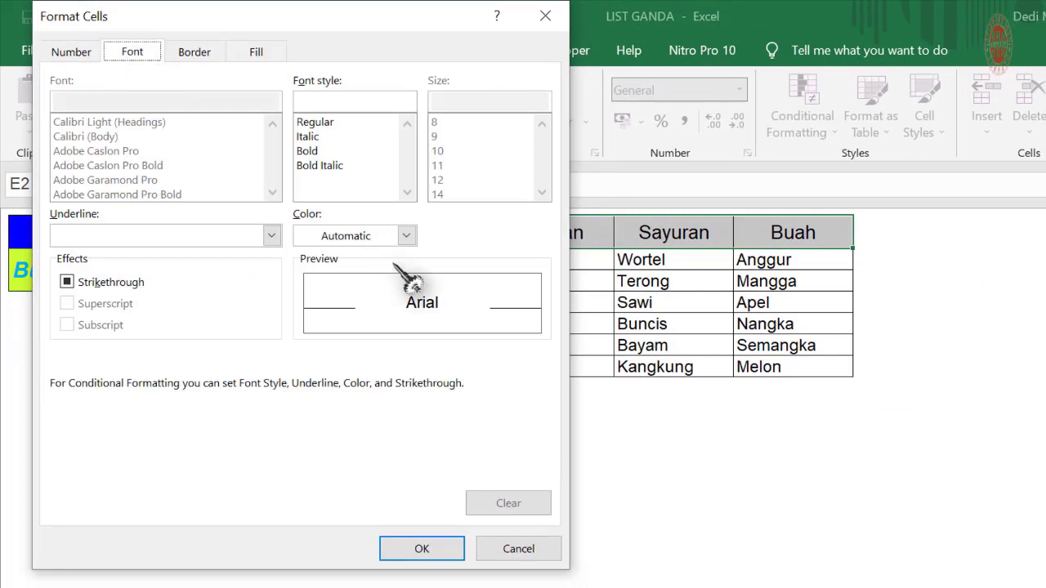
left_click(406, 235)
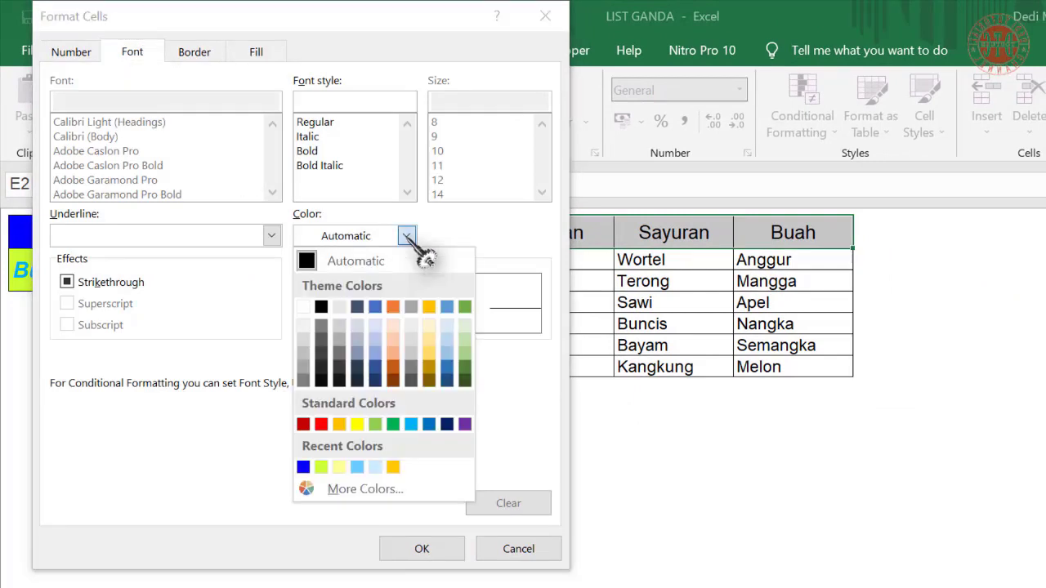
left_click(301, 467)
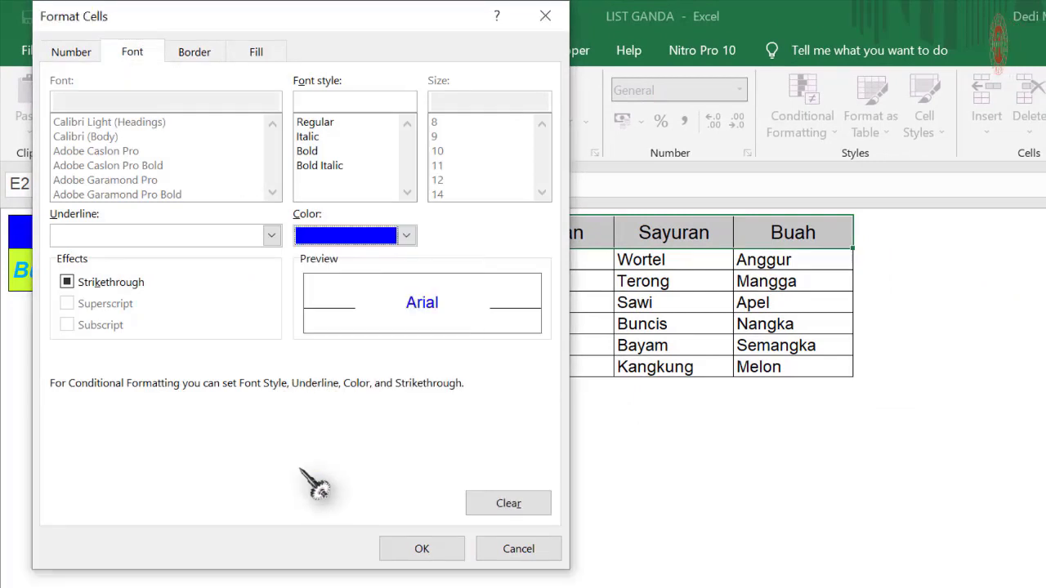
left_click(317, 152)
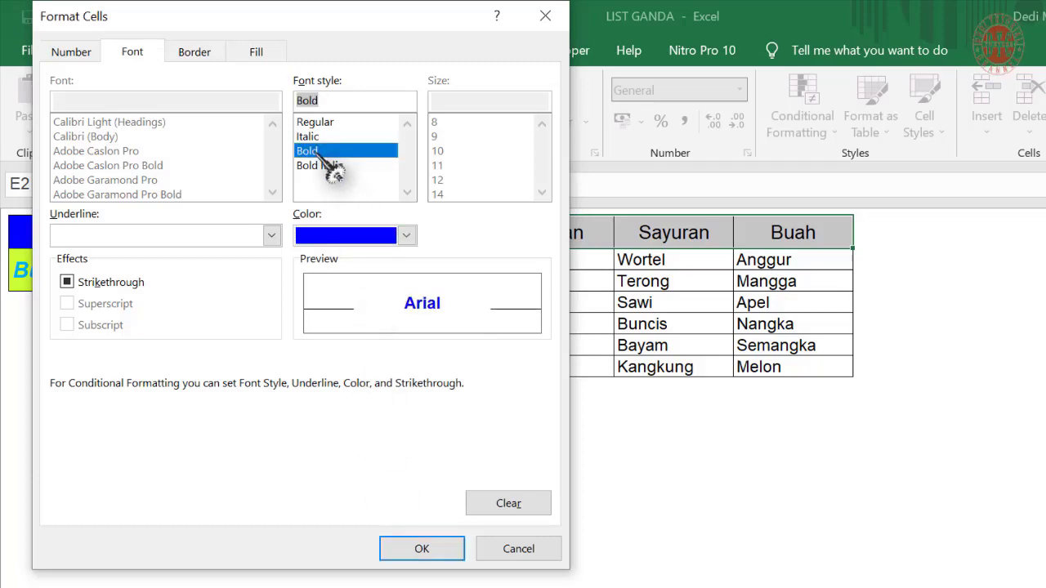
Give the header rule a thin diagonal stripe pattern fill and apply the rule to E2:H2
left_click(257, 53)
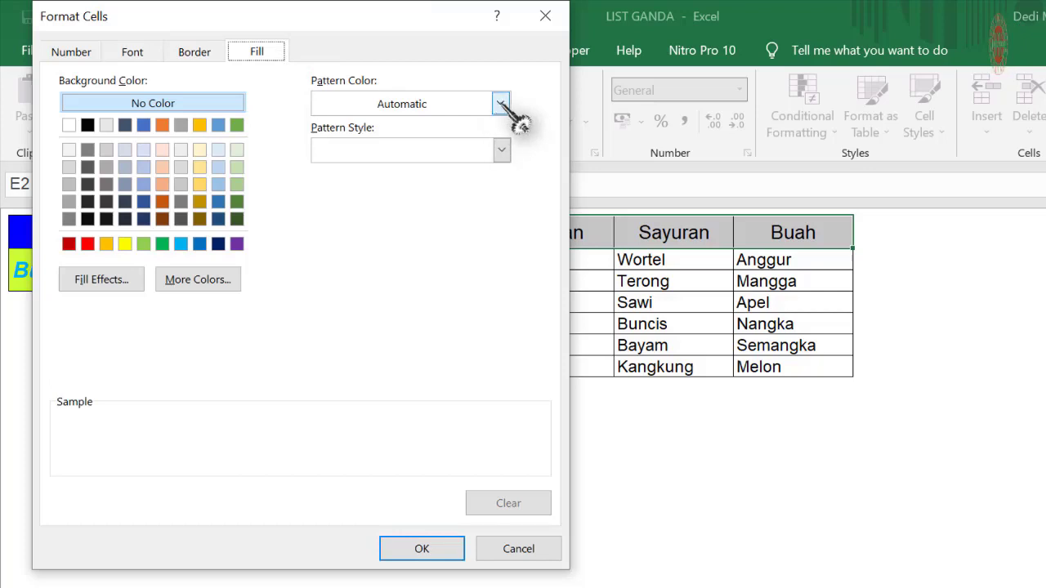
left_click(500, 150)
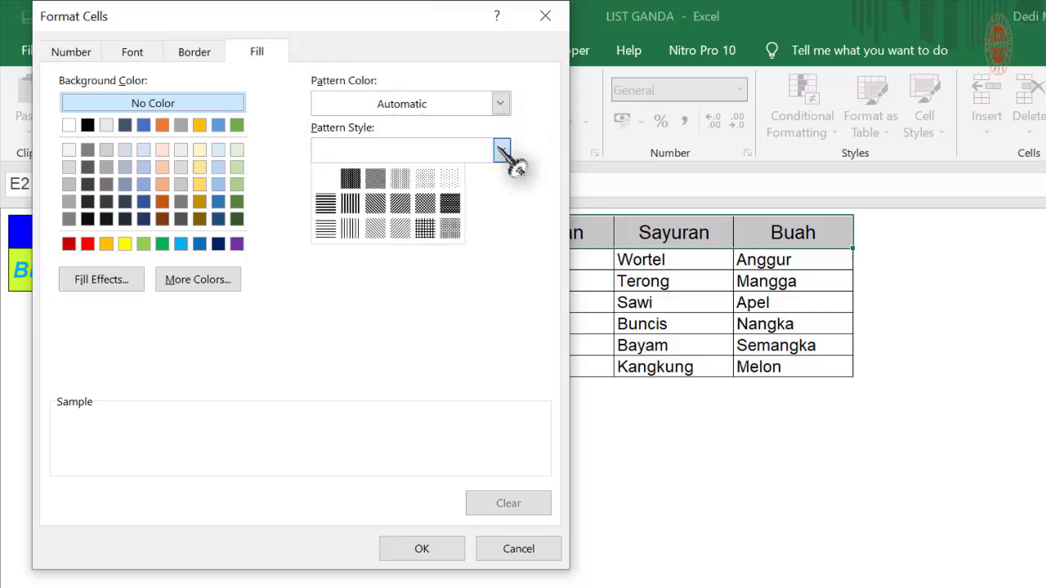
left_click(409, 228)
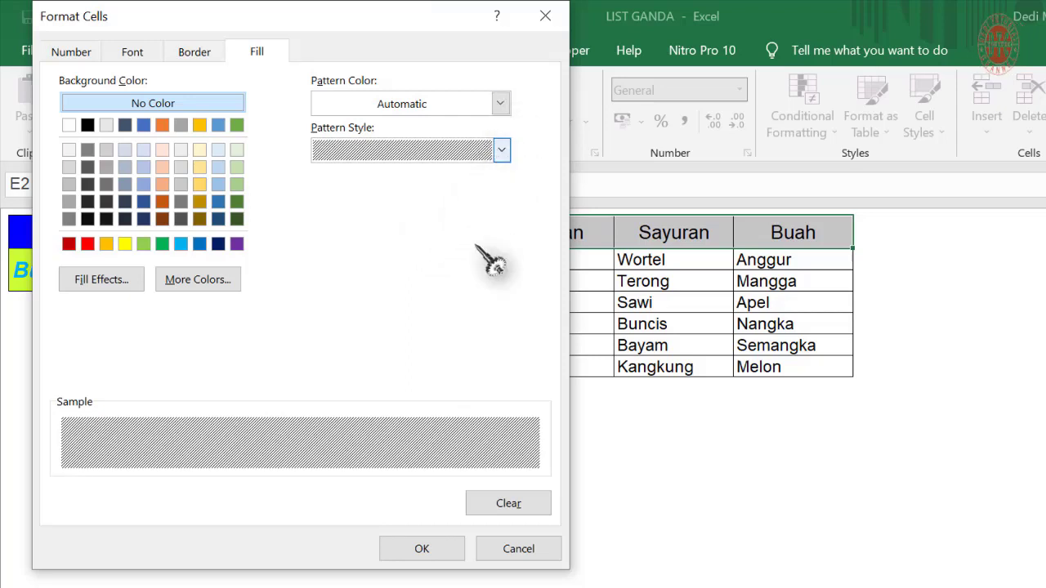
left_click(434, 549)
left_click(311, 360)
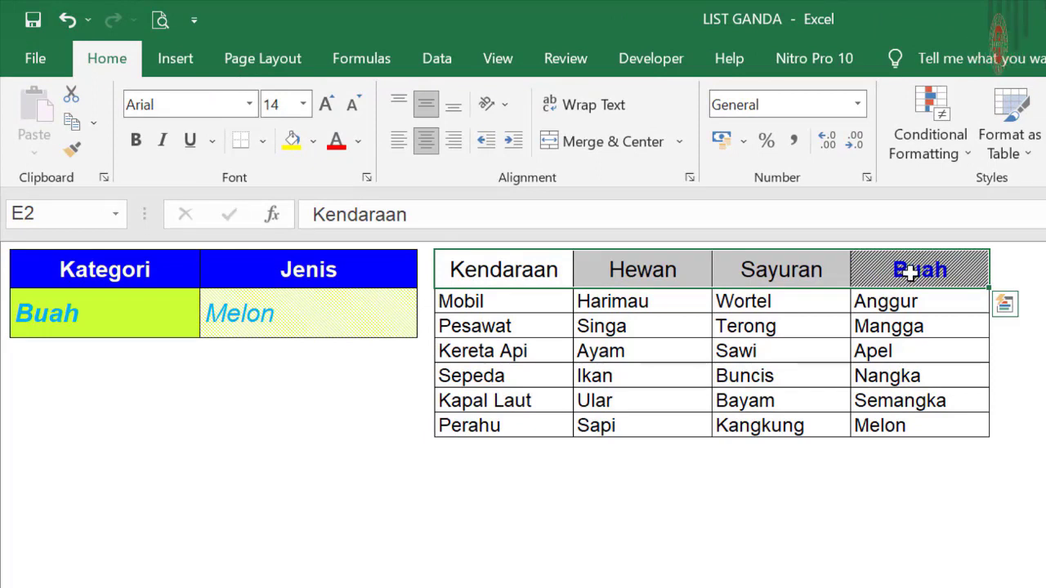
Choose Kendaraan, Hewan and finally Sayuran as the Kategori in B3 to test the header highlighting
left_click(164, 321)
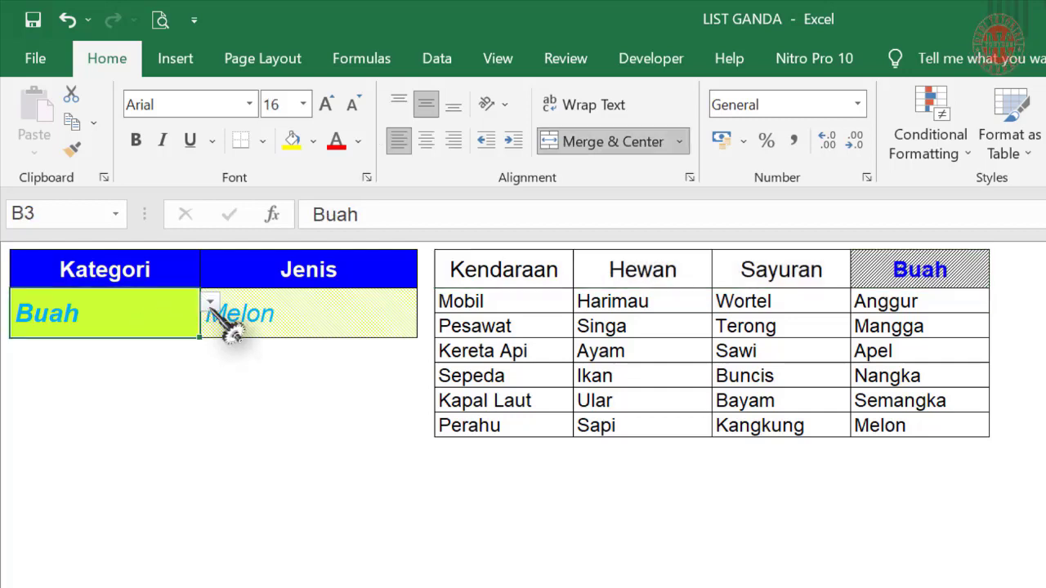
left_click(210, 301)
left_click(206, 323)
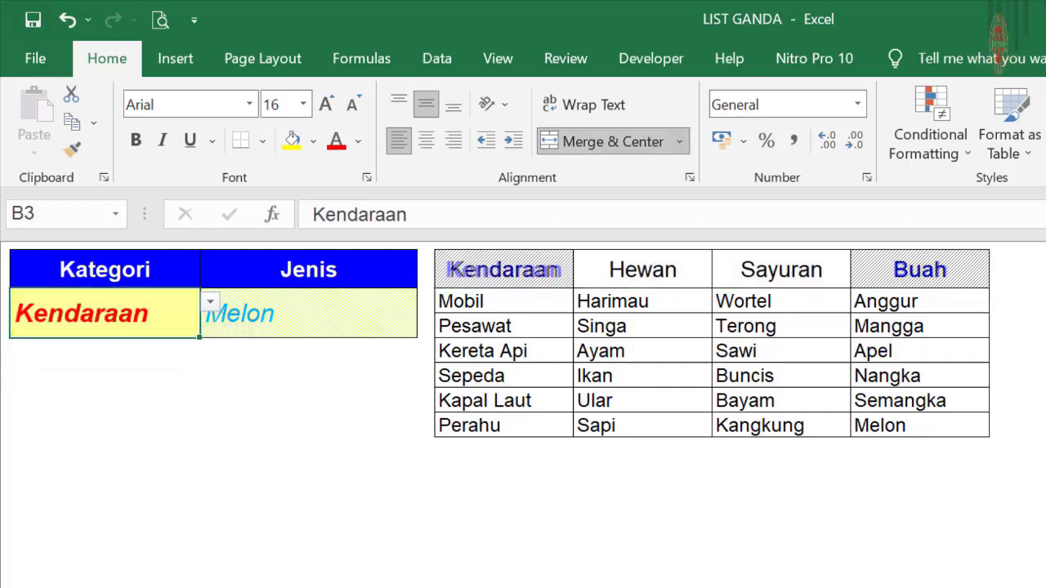
left_click(211, 302)
left_click(206, 339)
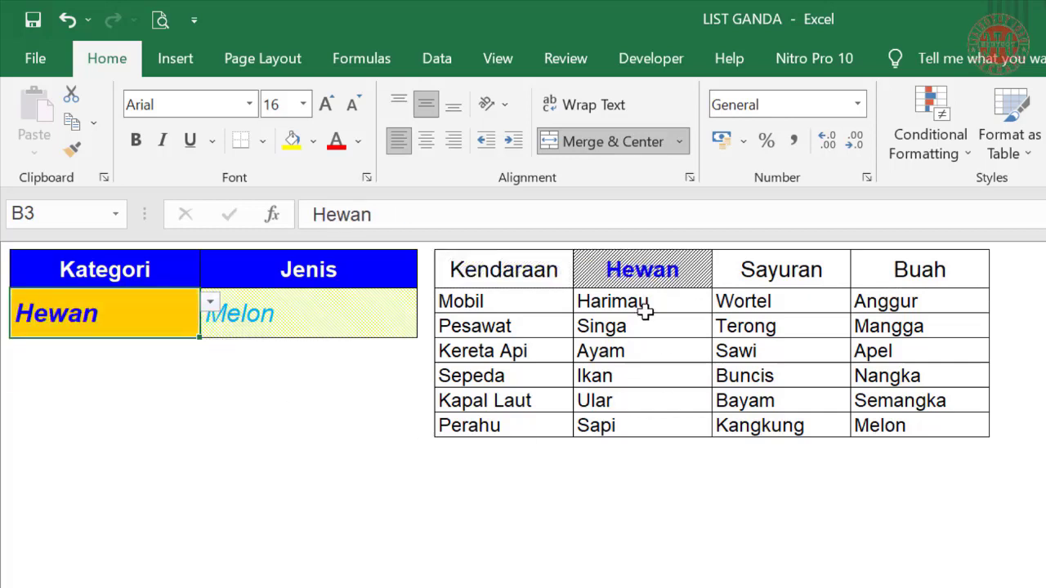
left_click(211, 302)
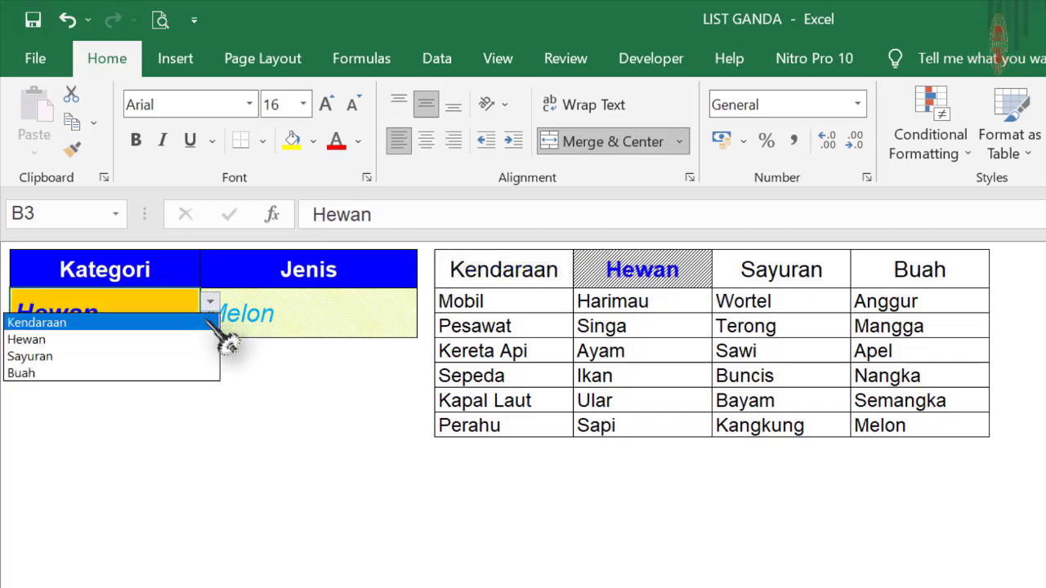
left_click(209, 354)
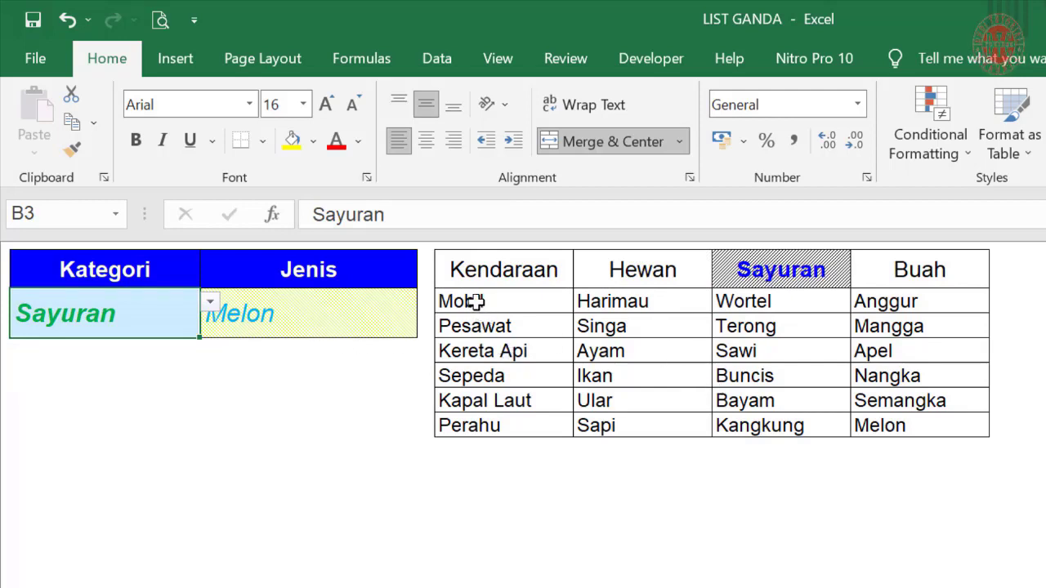
Start a formula-based conditional formatting rule for the item cells E3:H8 below the category headers
left_click_drag(476, 301, 920, 425)
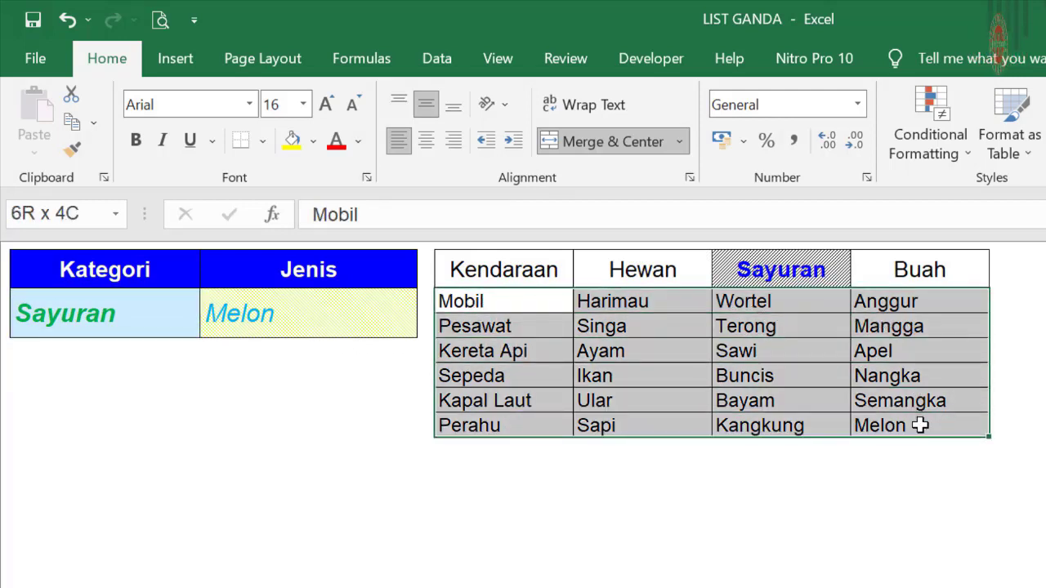
left_click_drag(464, 301, 472, 392)
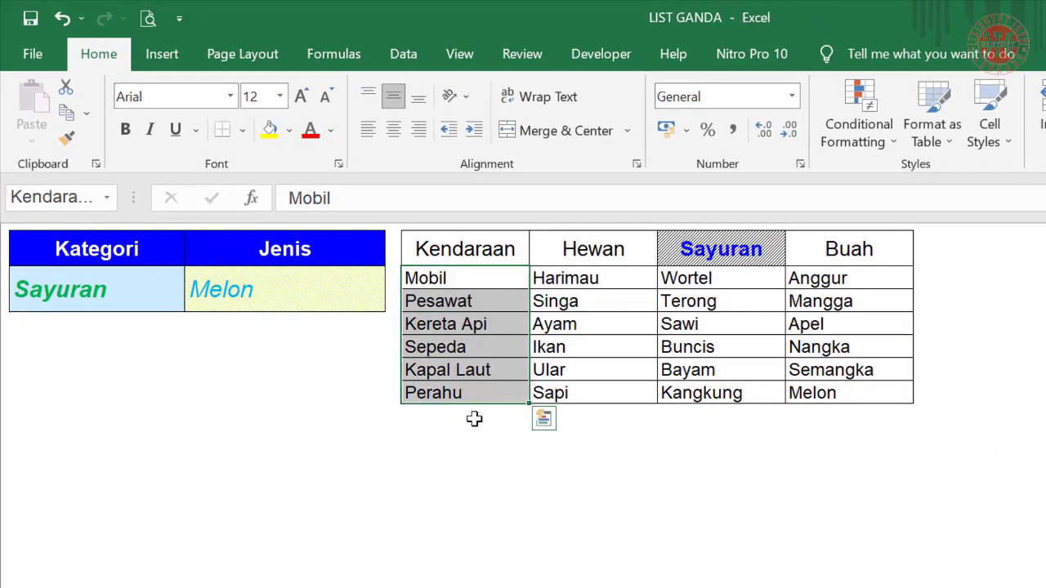
left_click(719, 576)
left_click_drag(448, 279, 846, 392)
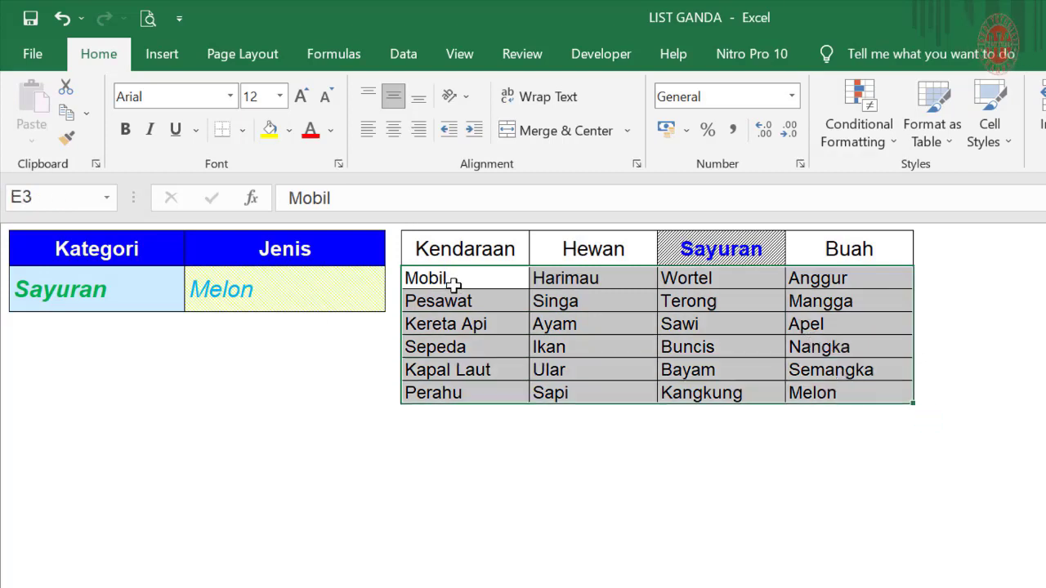
left_click_drag(452, 283, 853, 399)
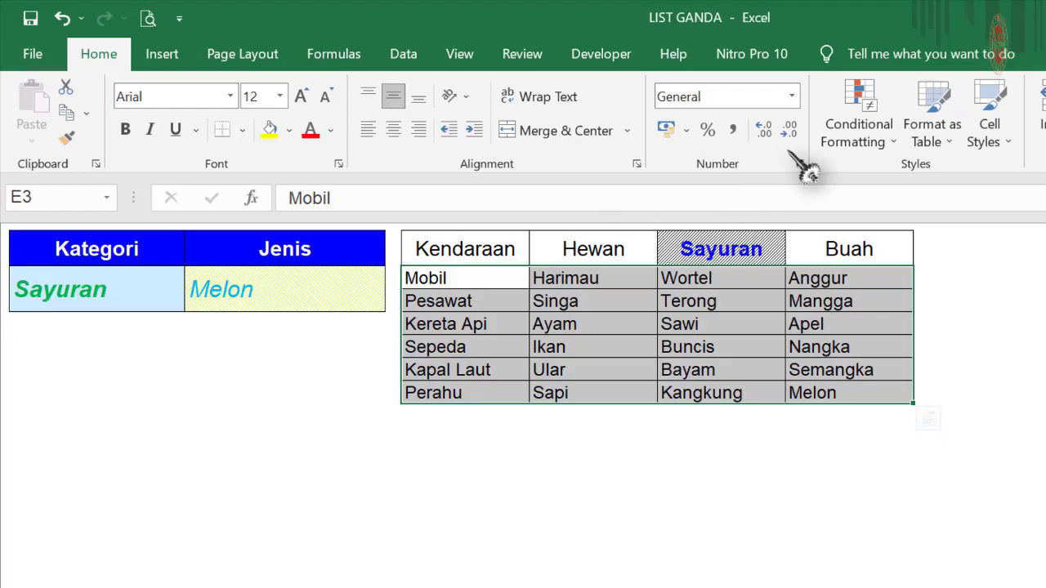
left_click(866, 138)
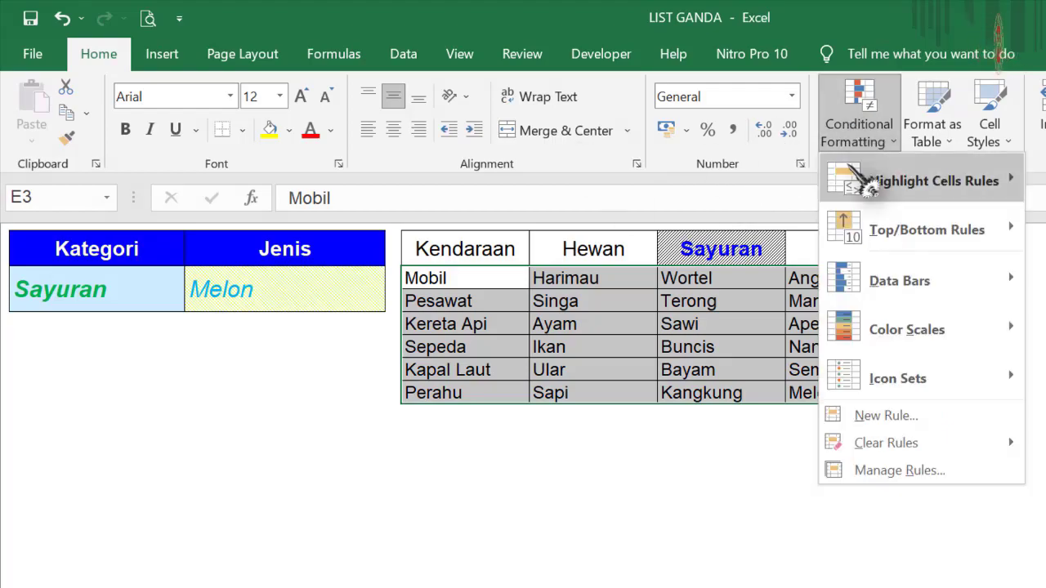
left_click(878, 416)
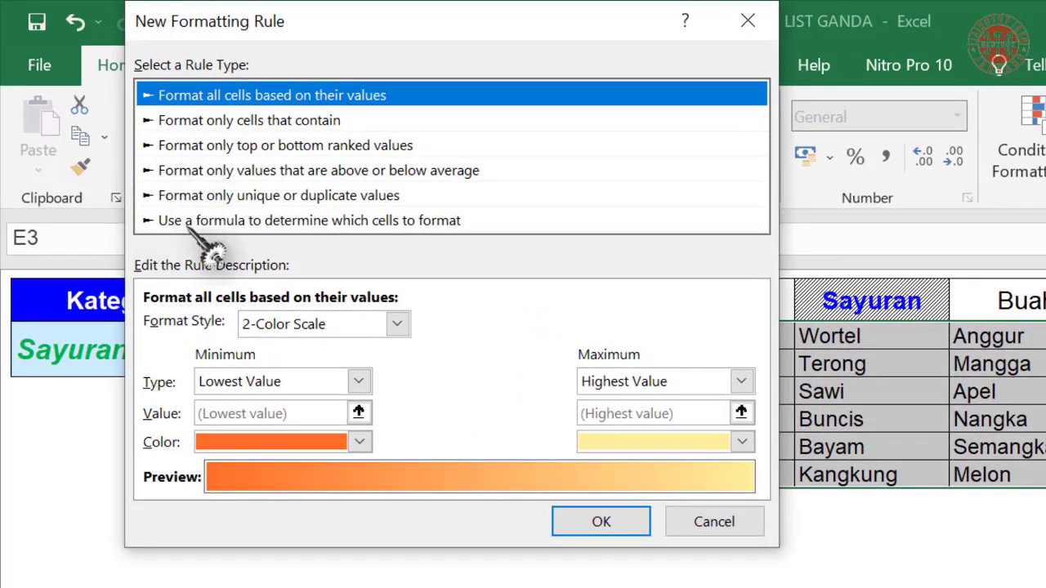
left_click(173, 205)
Enter =$C$3=E3 as the item rule's formula, comparing the Jenis cell with the first item
left_click(221, 325)
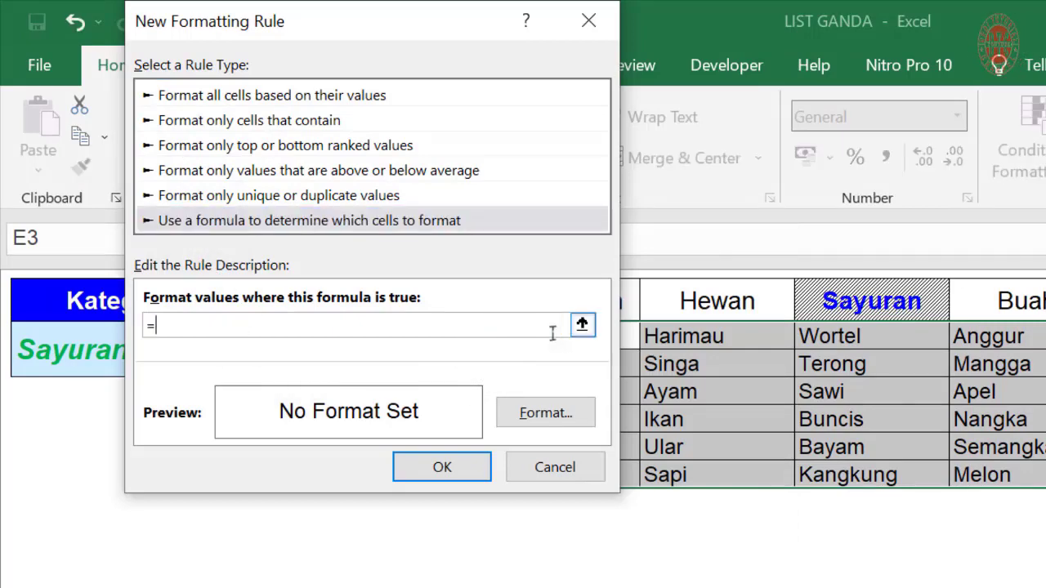
left_click(582, 324)
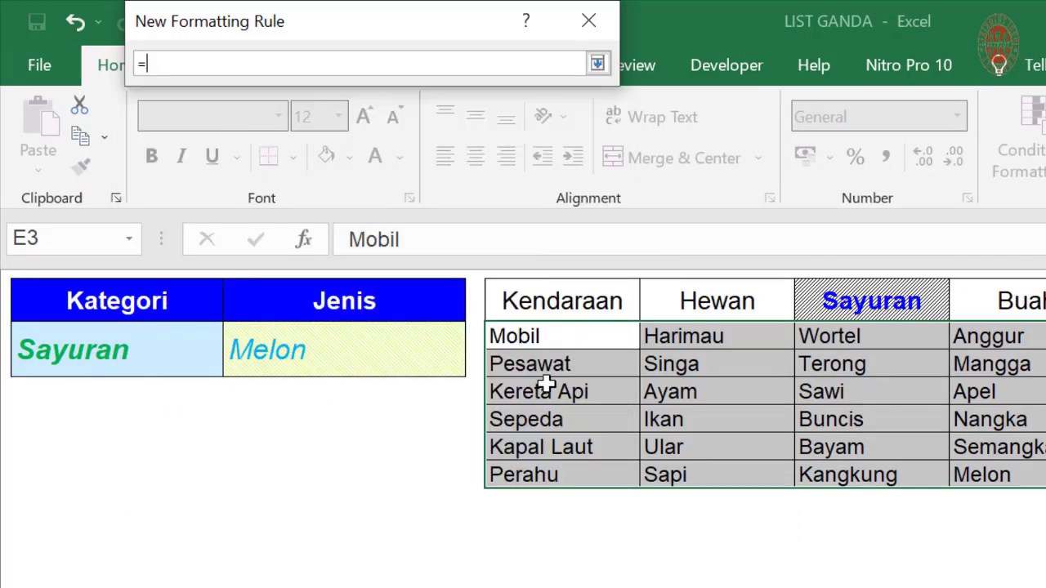
left_click(279, 357)
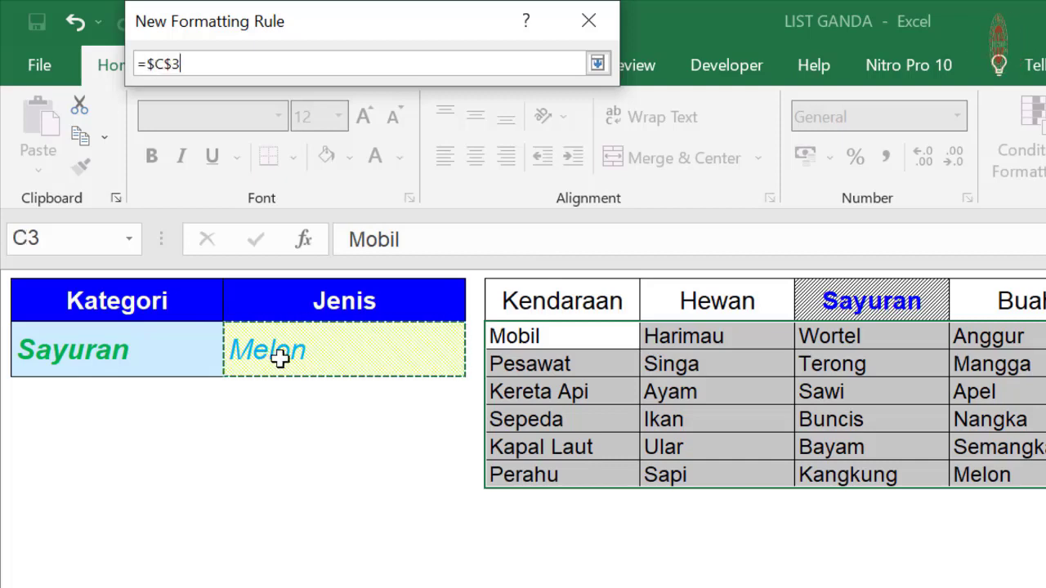
type("=")
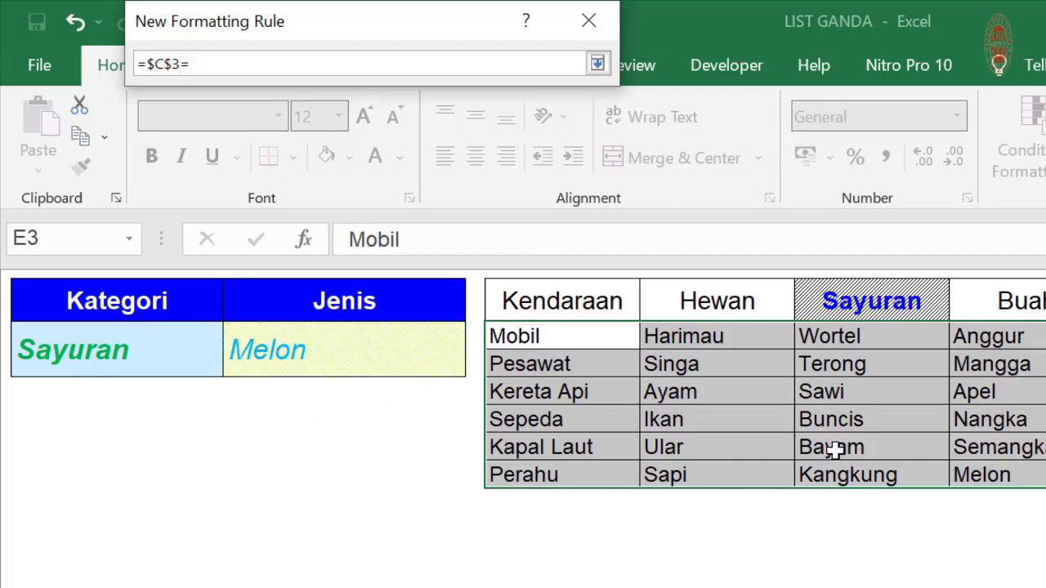
left_click(580, 338)
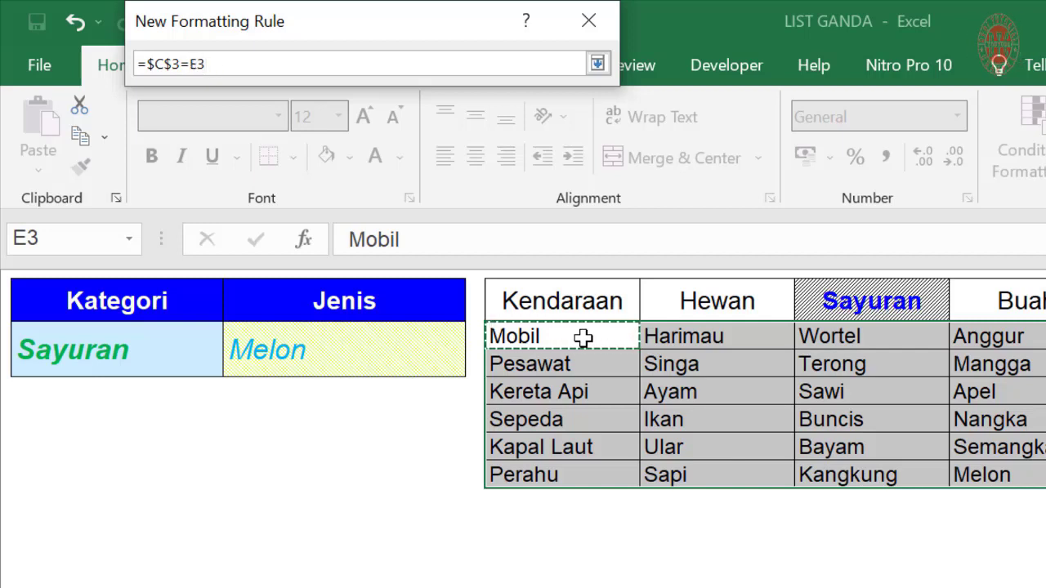
left_click(597, 63)
Set the item rule's font color to red with the Bold Italic style
left_click(542, 415)
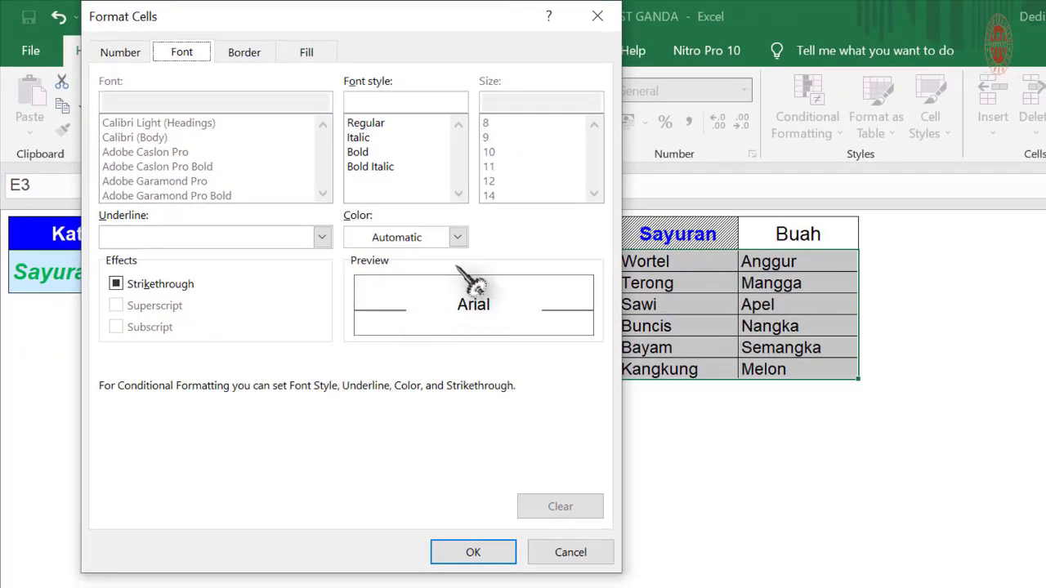
left_click(458, 237)
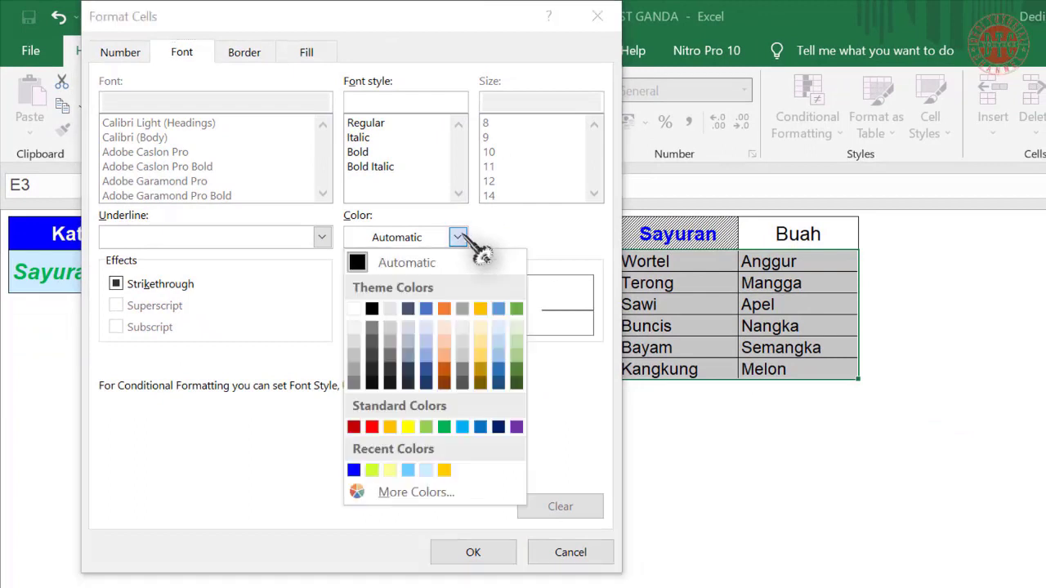
left_click(371, 426)
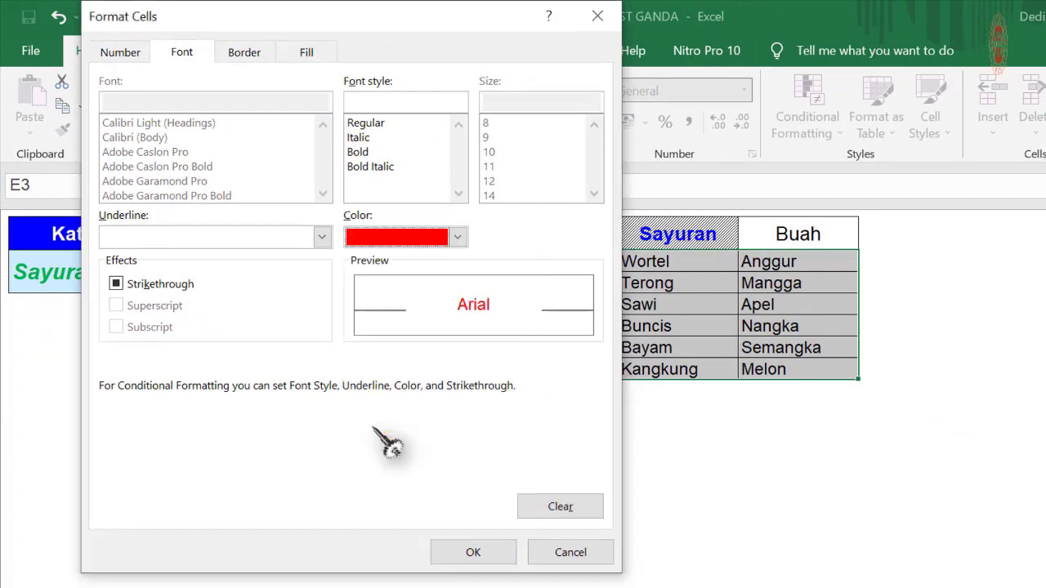
left_click(366, 164)
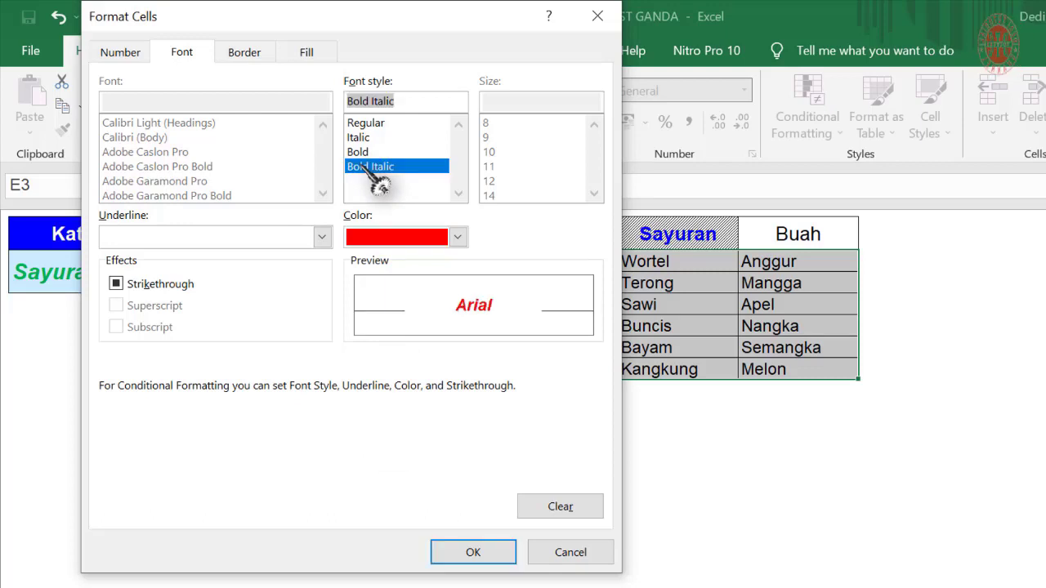
Give the item rule a thin diagonal stripe pattern fill in light cyan and apply the rule to E3:H8
left_click(318, 55)
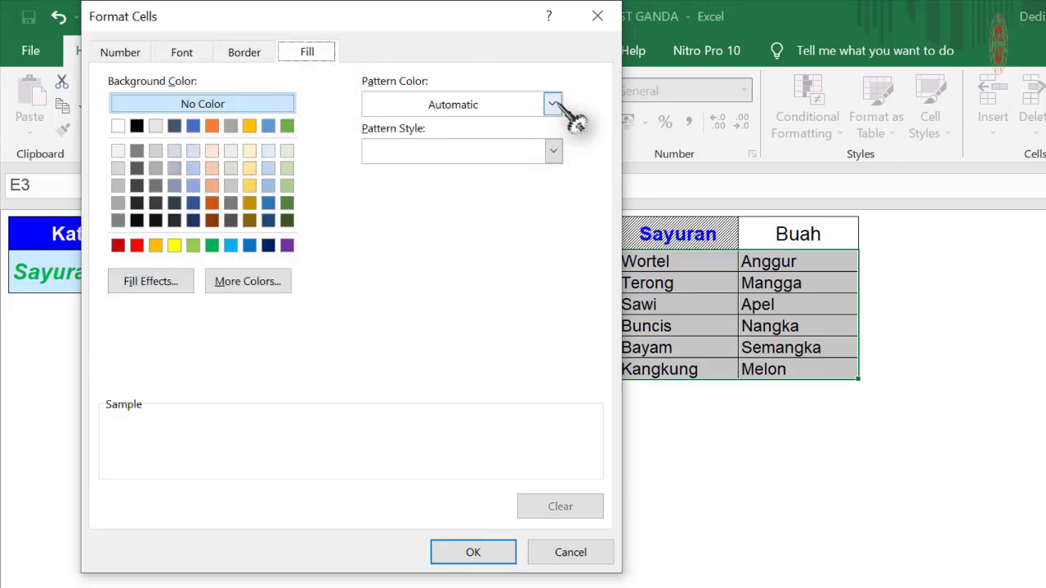
left_click(554, 105)
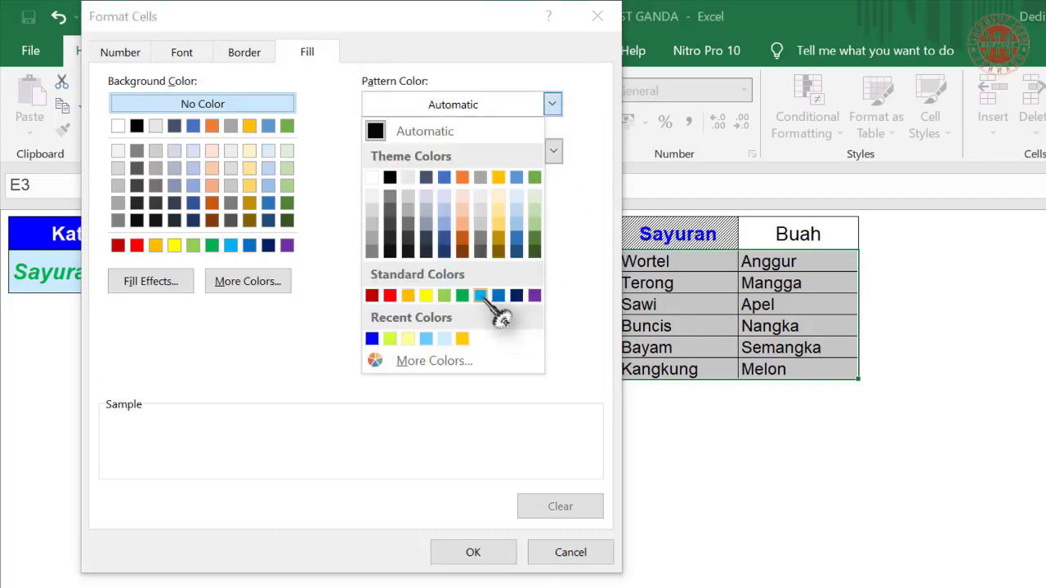
left_click(479, 362)
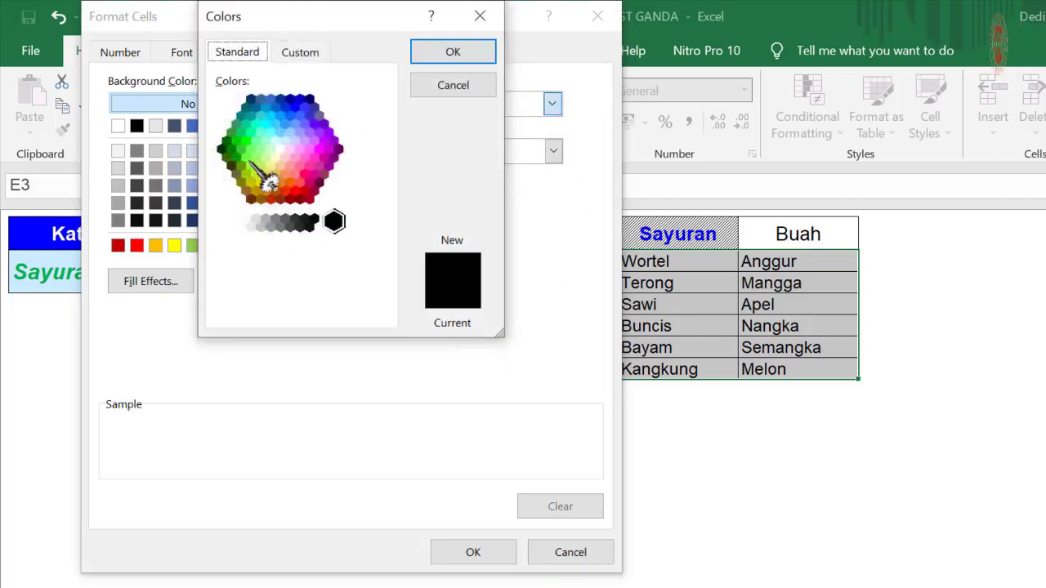
left_click(271, 132)
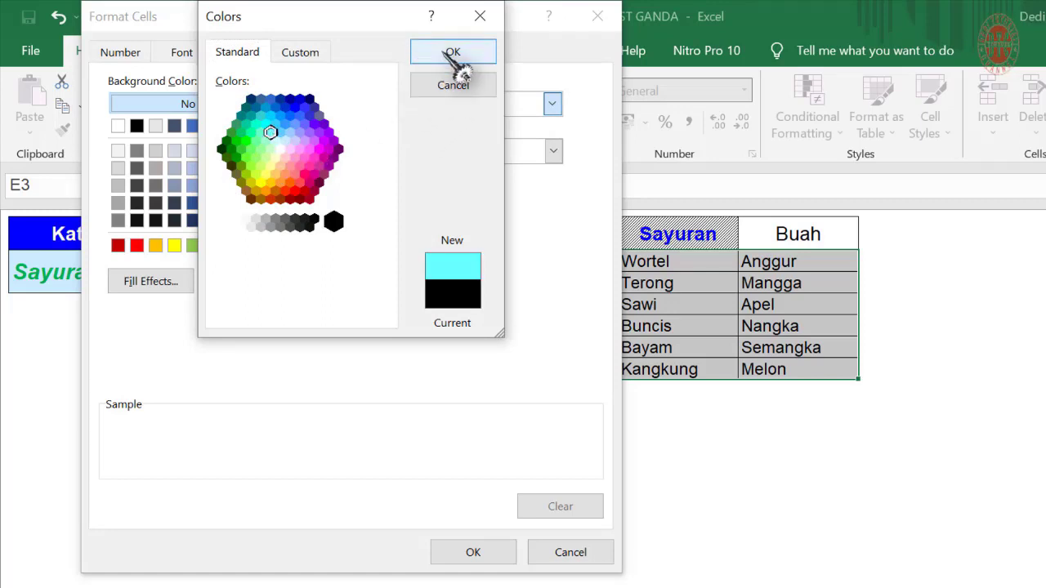
left_click(454, 54)
left_click(554, 152)
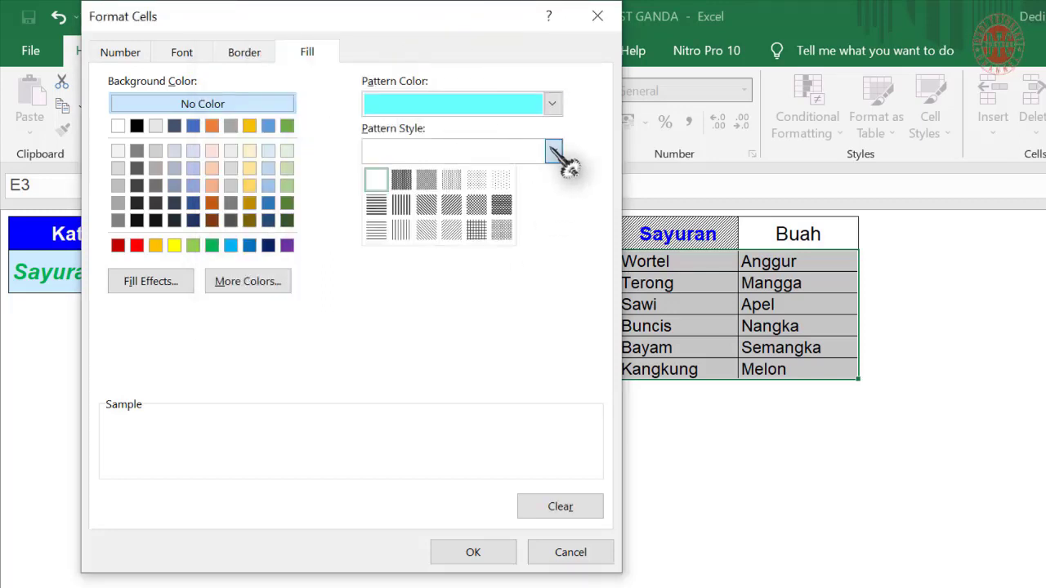
left_click(451, 231)
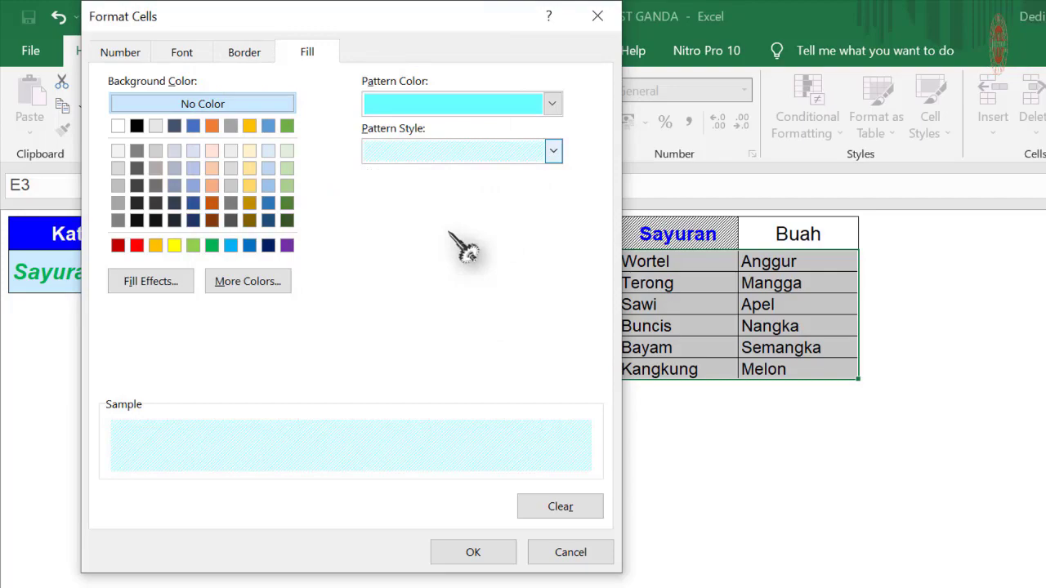
left_click(473, 552)
left_click(364, 373)
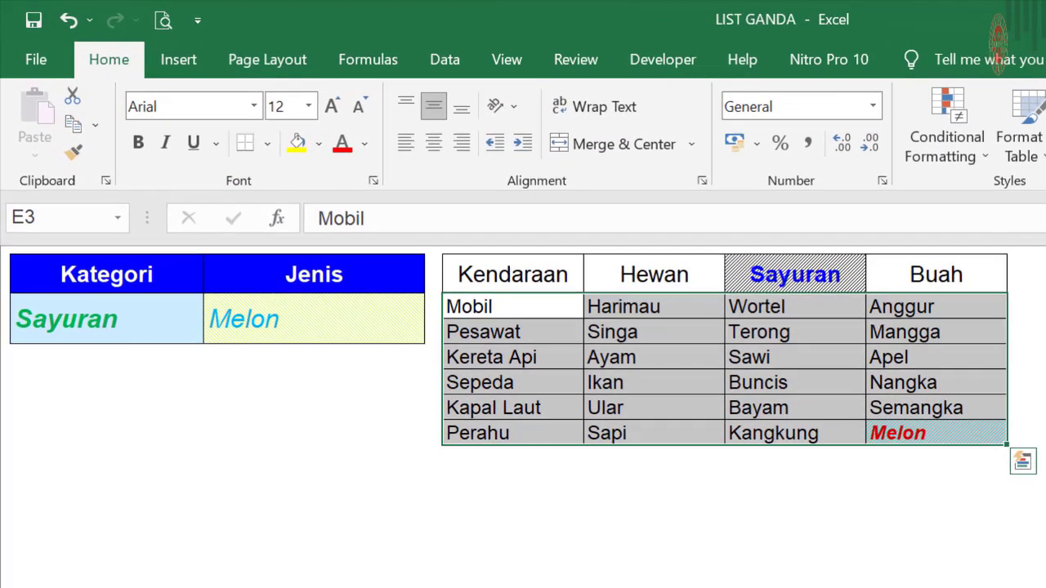
Choose Terong, Sawi and finally Kangkung as the Jenis in C3 to test the item highlighting
left_click(798, 496)
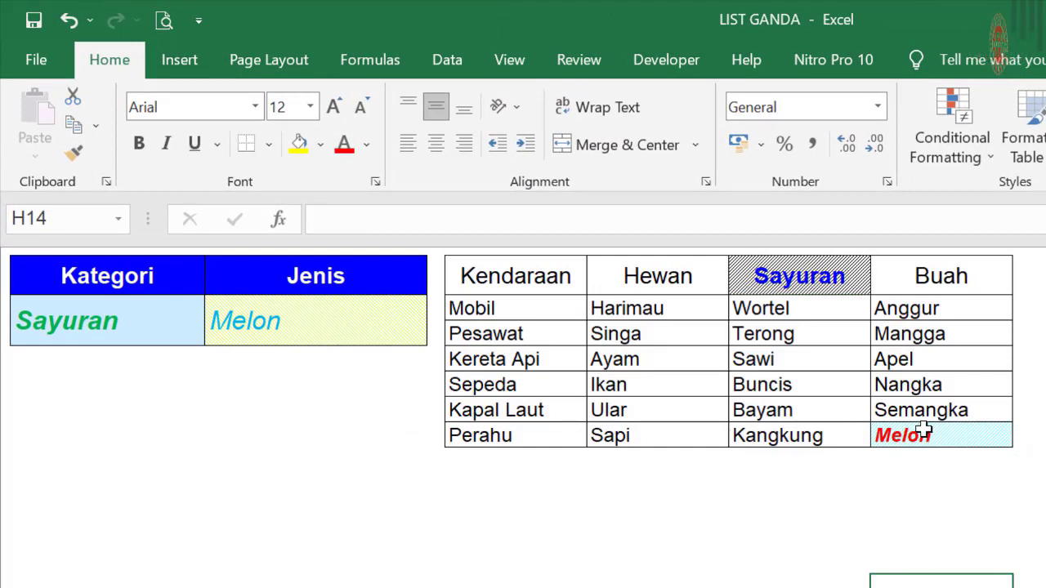
left_click(359, 317)
left_click(437, 309)
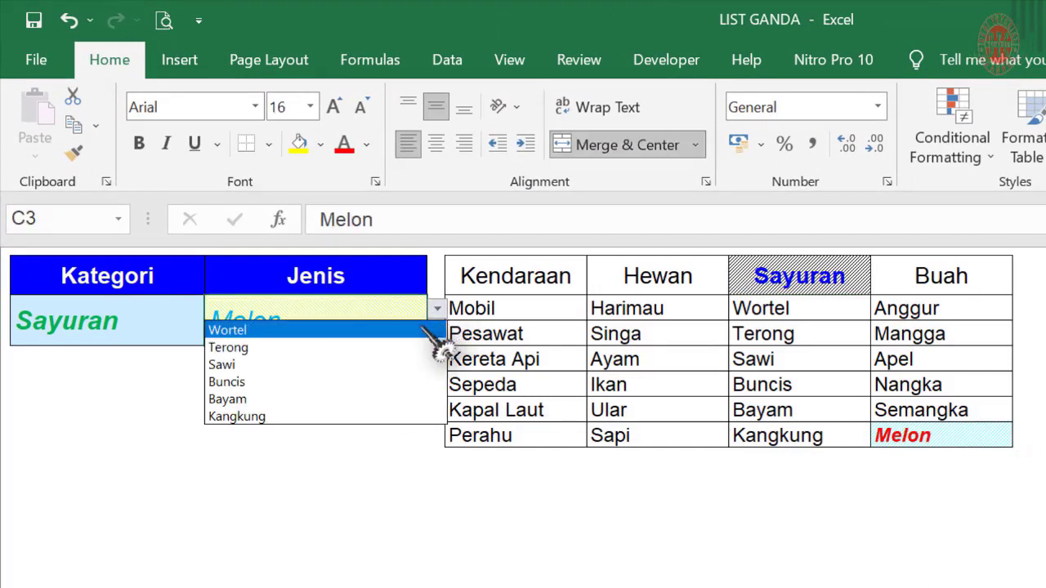
left_click(415, 347)
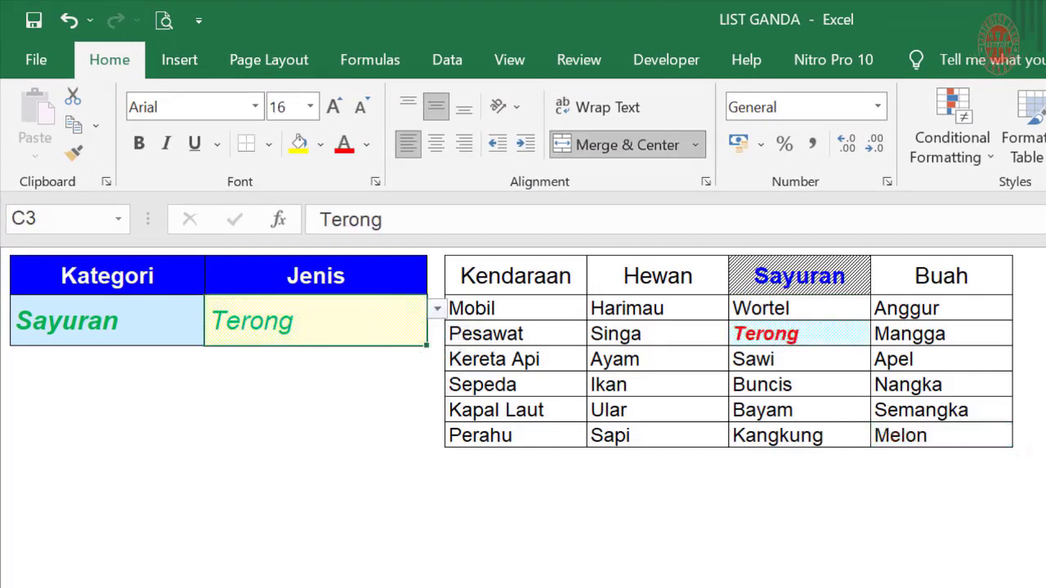
left_click(437, 308)
left_click(415, 362)
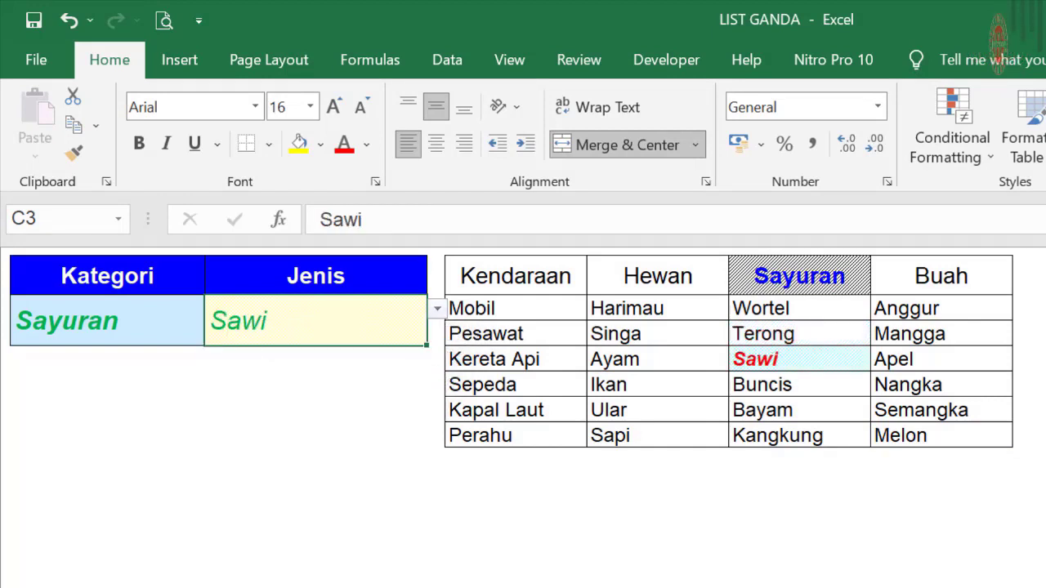
left_click(437, 309)
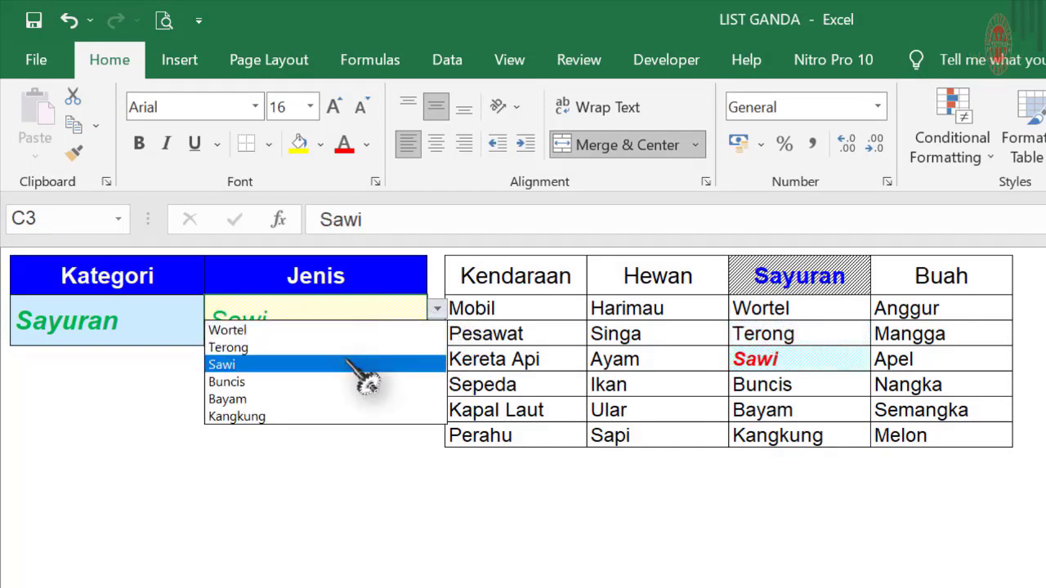
left_click(329, 415)
Set the Kategori in B3 to Kendaraan and choose Mobil, then Kapal Laut, as the Jenis in C3
left_click(164, 322)
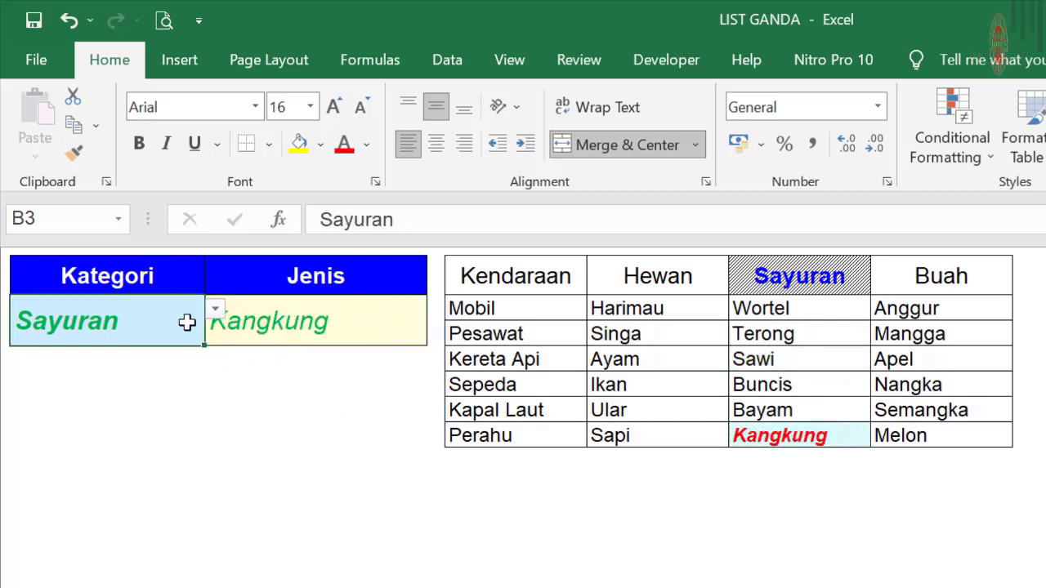
left_click(215, 309)
left_click(200, 329)
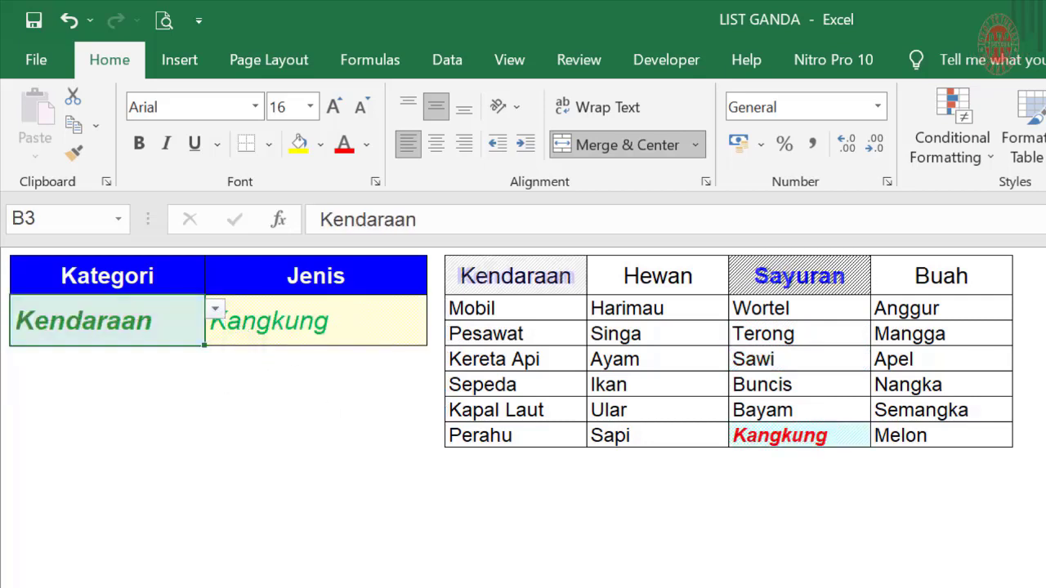
left_click(400, 324)
left_click(437, 309)
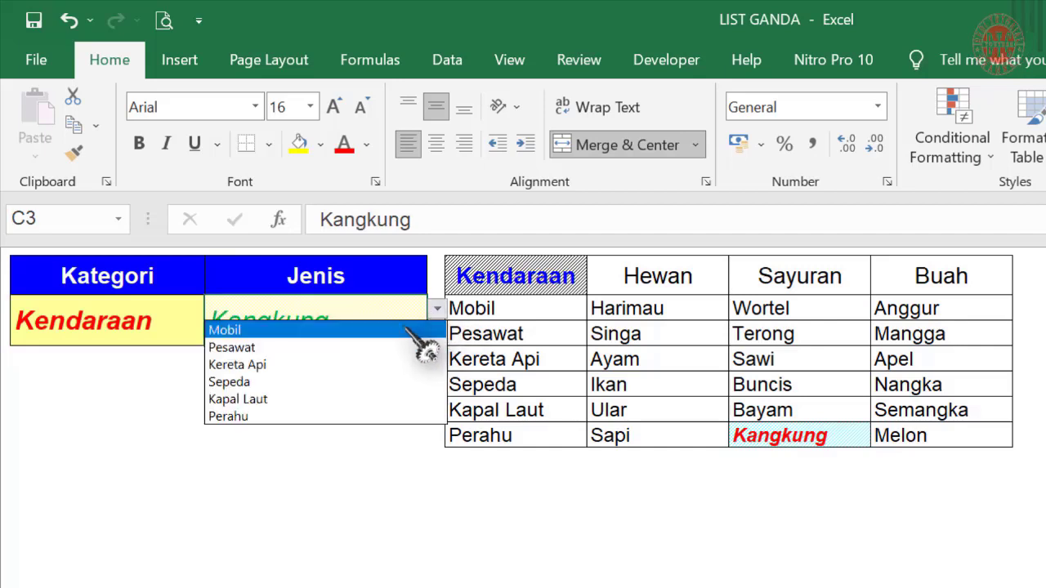
left_click(399, 330)
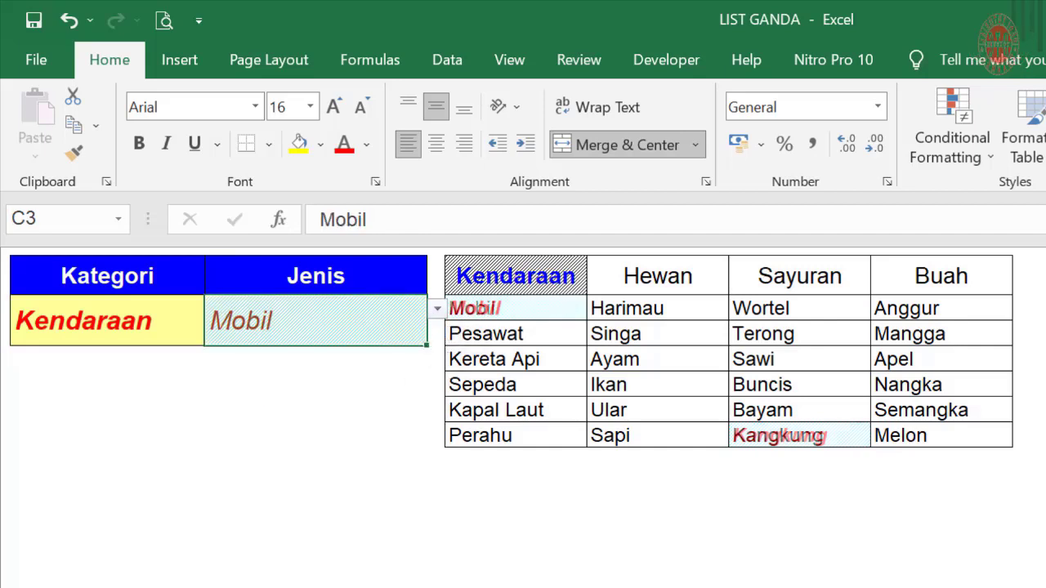
left_click(437, 308)
left_click(392, 398)
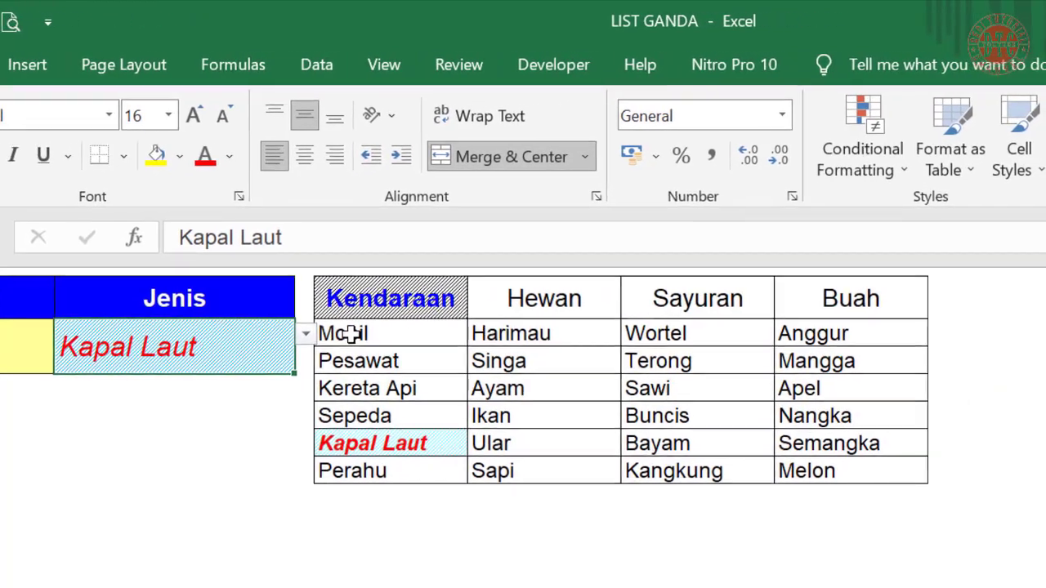
left_click_drag(473, 309, 723, 329)
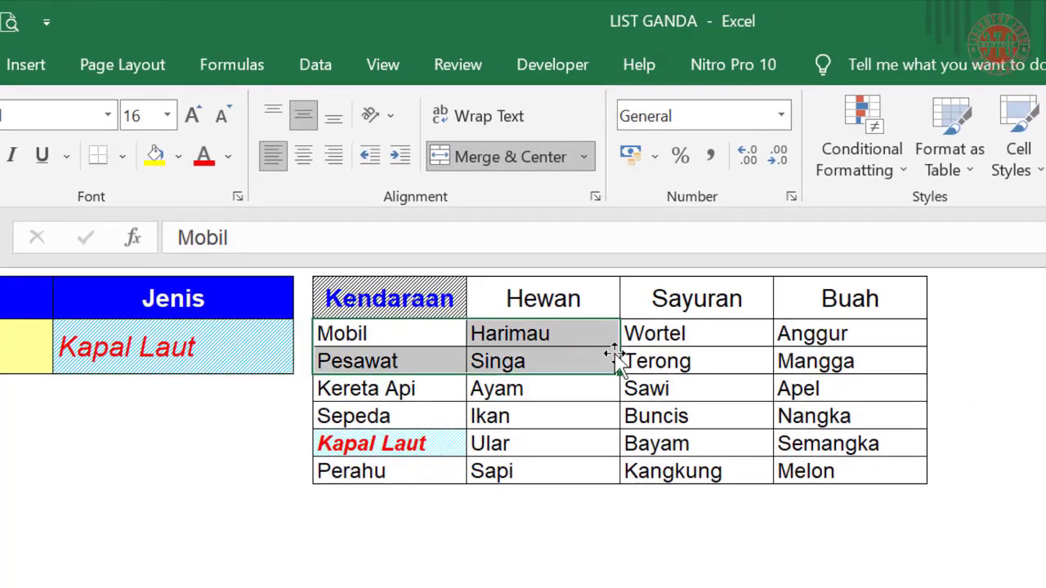
left_click_drag(415, 294, 707, 333)
left_click_drag(806, 325, 830, 306)
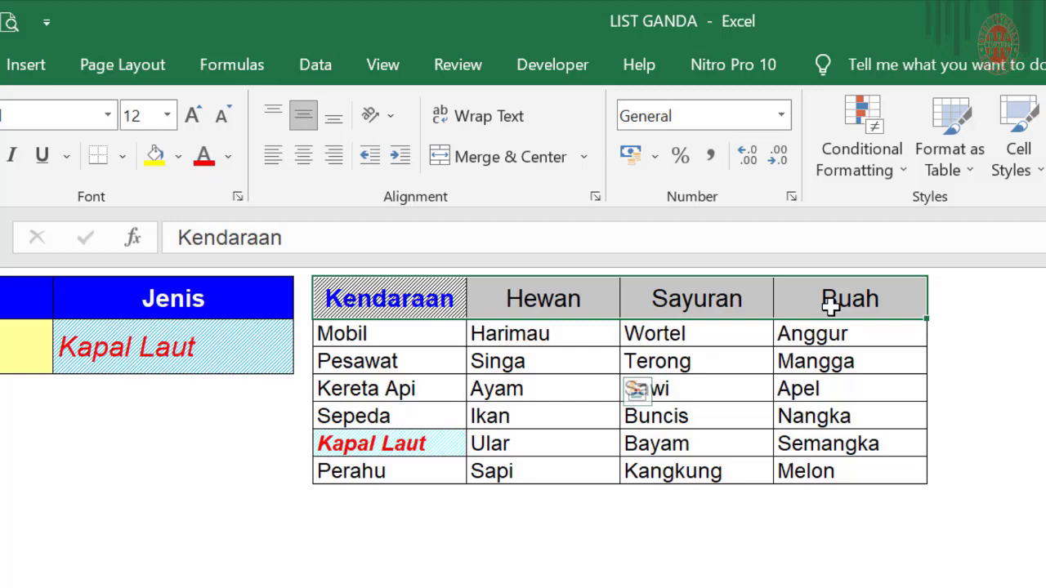
left_click_drag(829, 306, 832, 304)
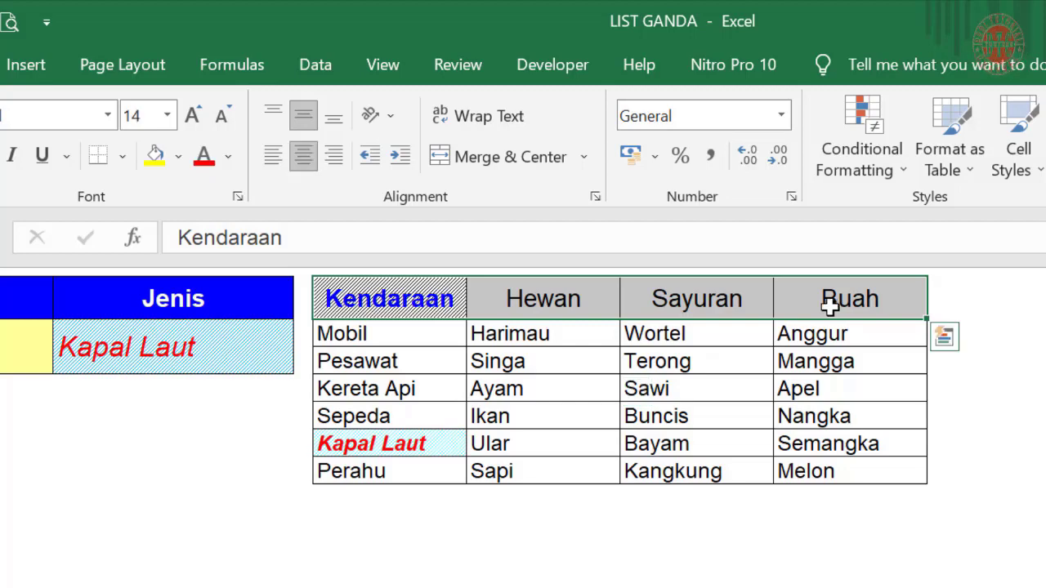
left_click(866, 176)
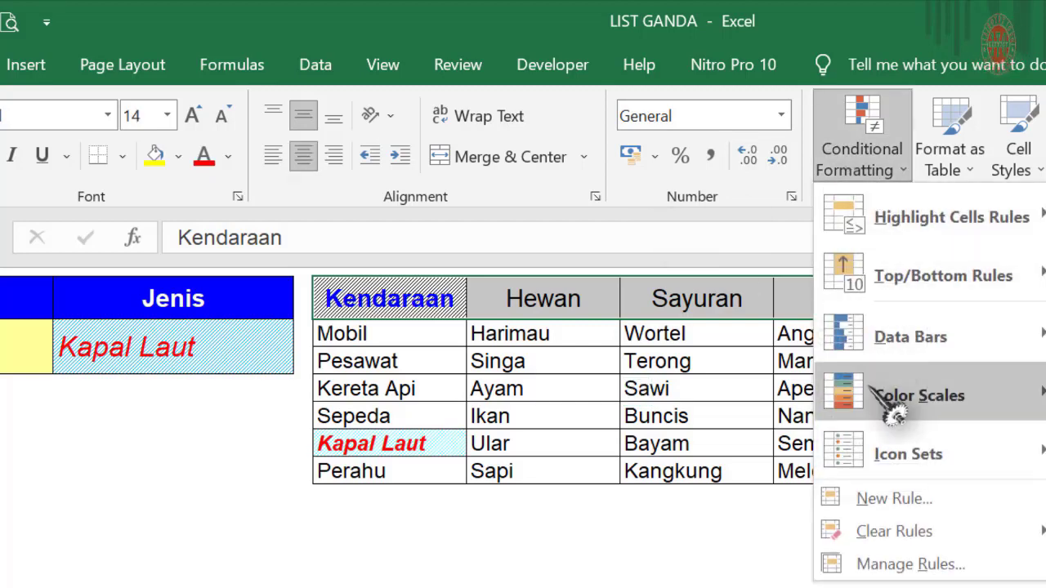
left_click(889, 495)
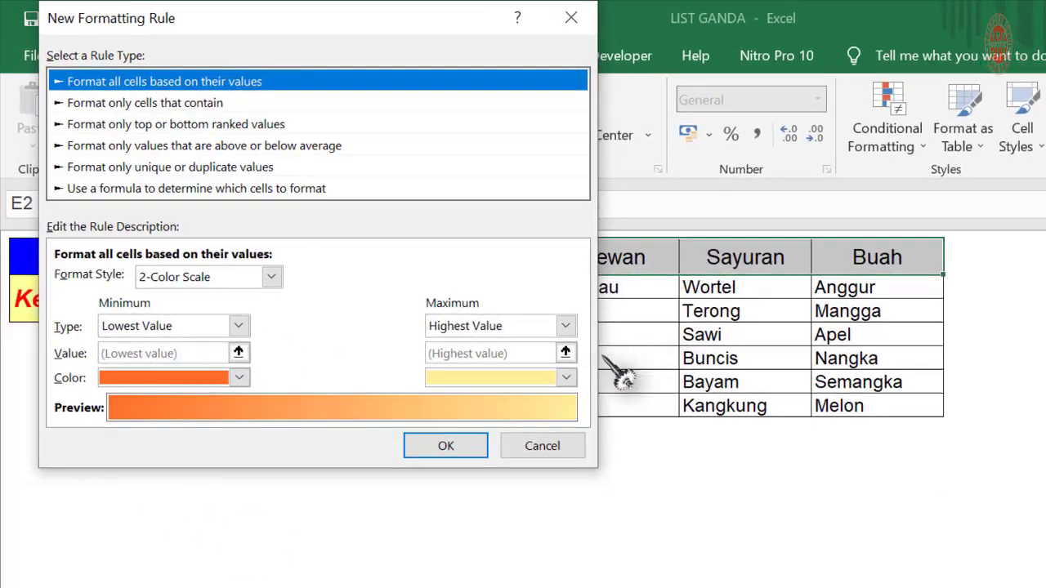
left_click(564, 454)
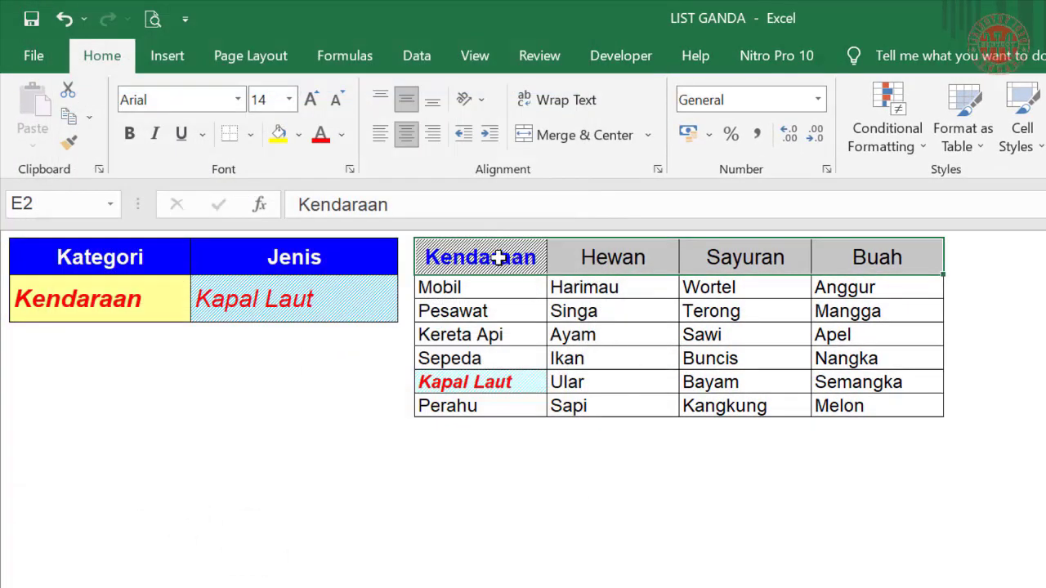
Create a formula-based conditional formatting rule for the headers E2:H2 using =$B$3<>E2
left_click_drag(498, 257, 866, 264)
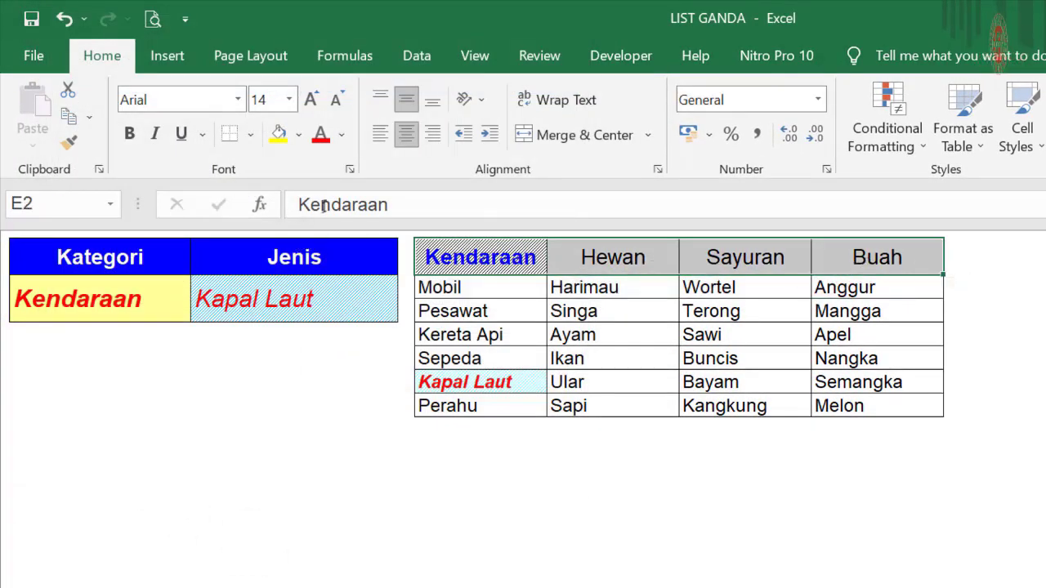
left_click(899, 144)
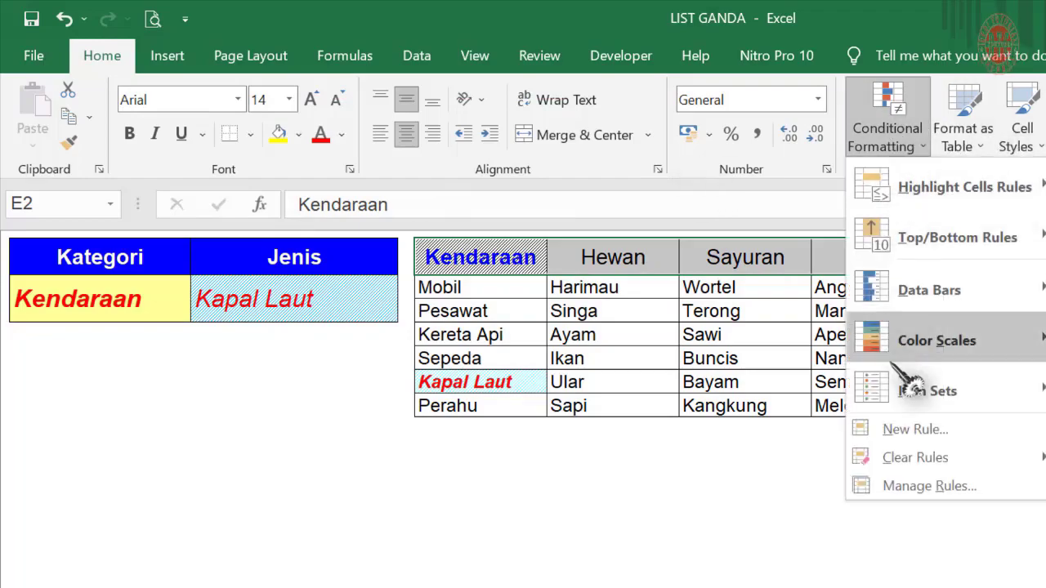
left_click(909, 427)
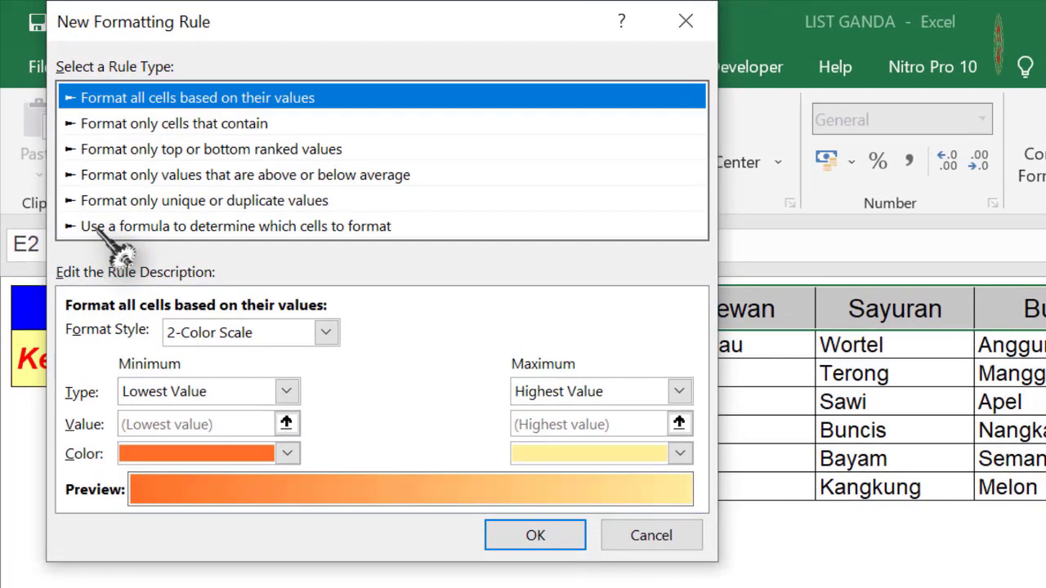
left_click(82, 193)
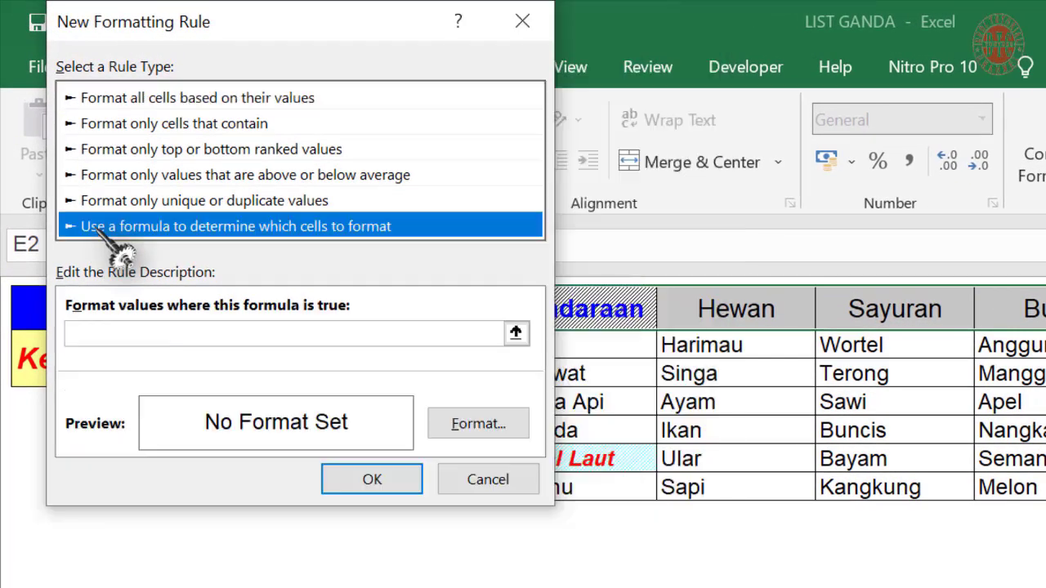
left_click(119, 338)
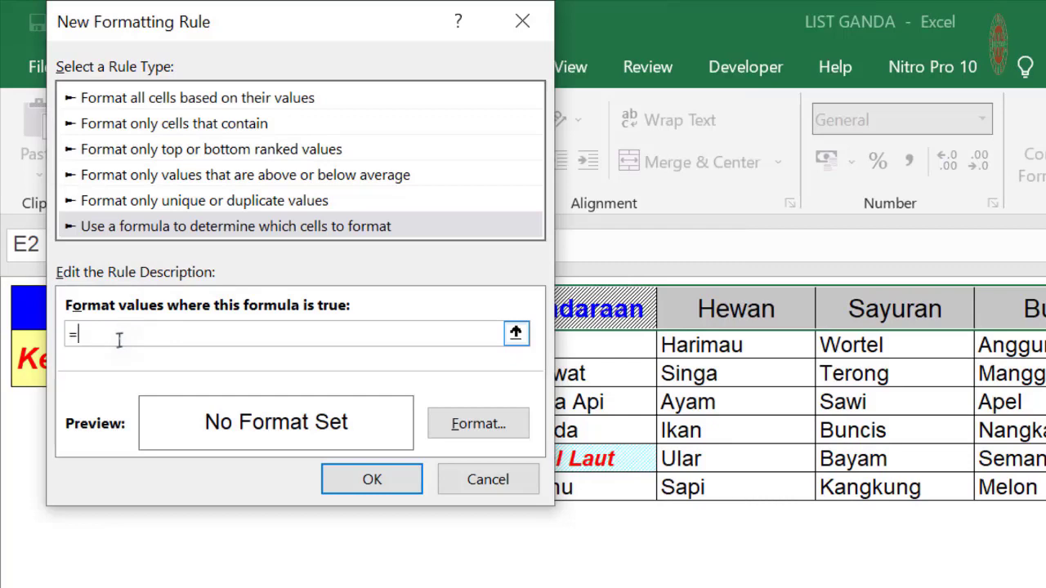
left_click(515, 333)
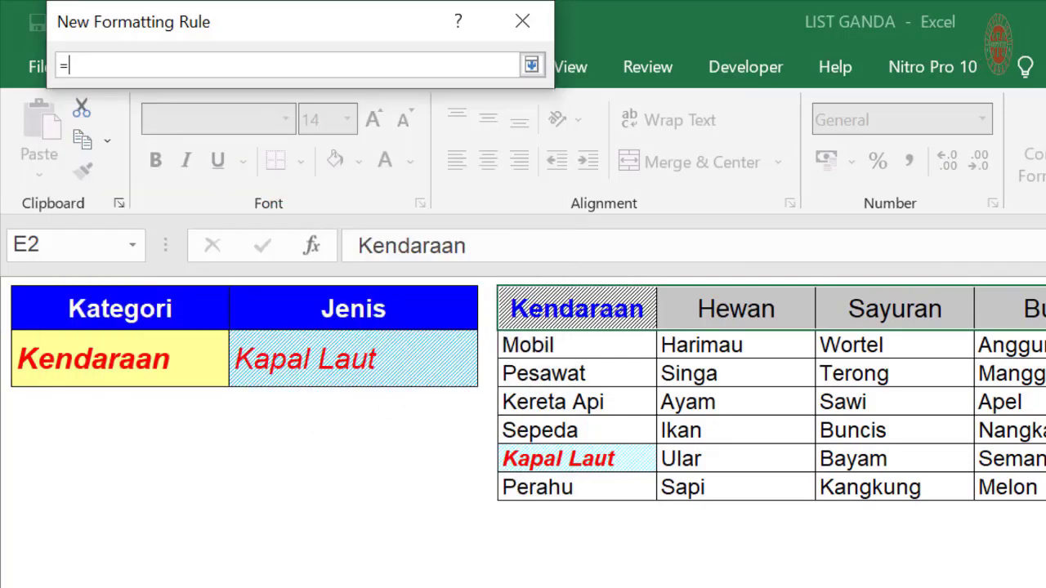
left_click(146, 364)
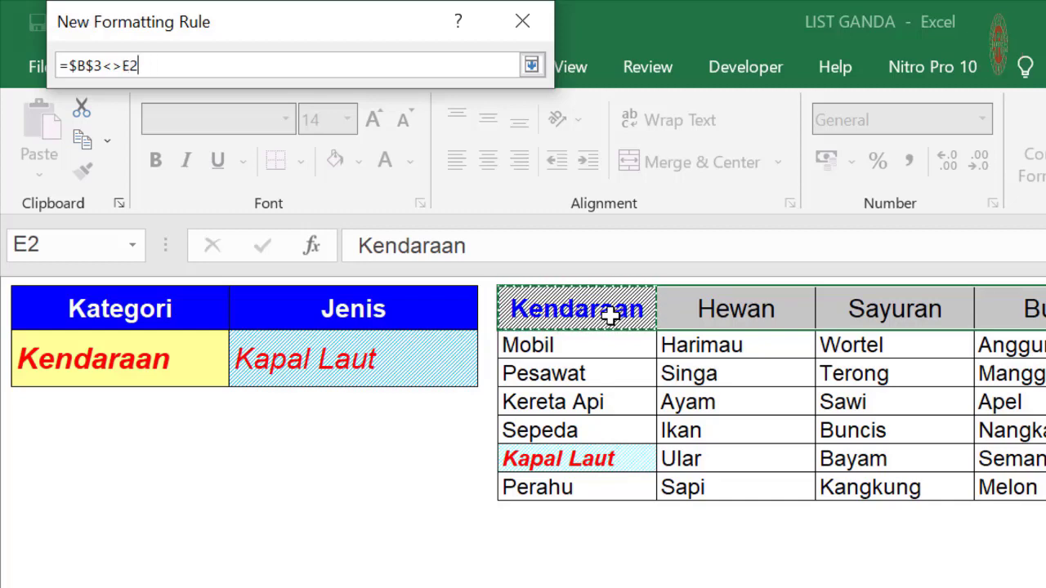
left_click(532, 65)
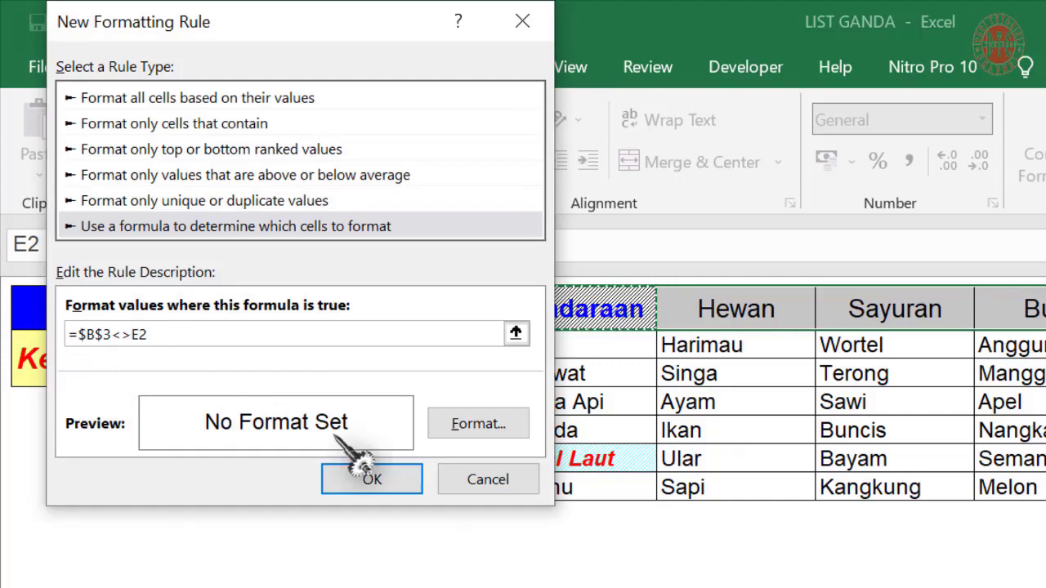
Set the non-matching header rule's font color to light gray and apply the rule to E2:H2
left_click(514, 426)
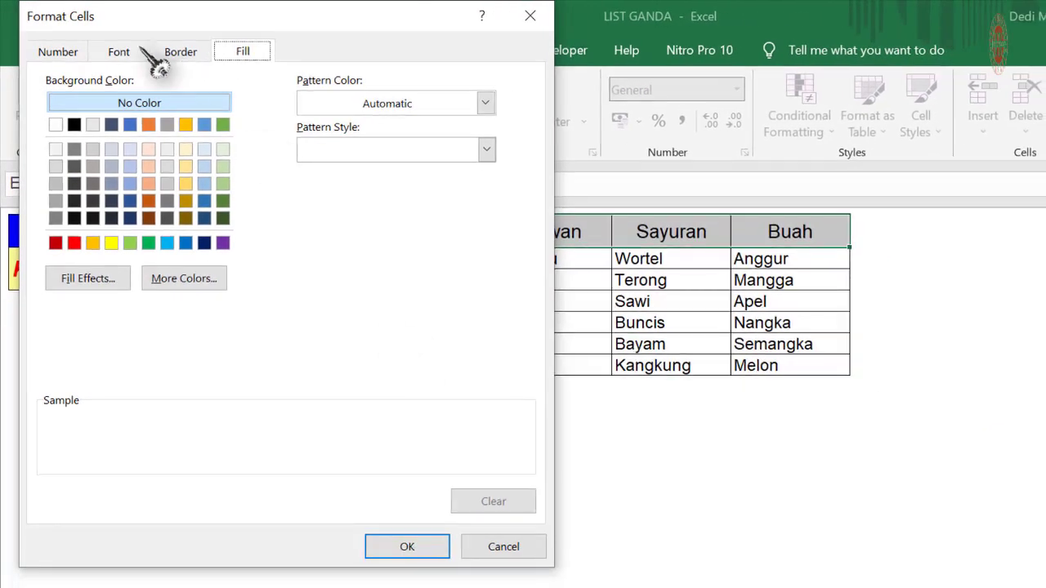
left_click(120, 53)
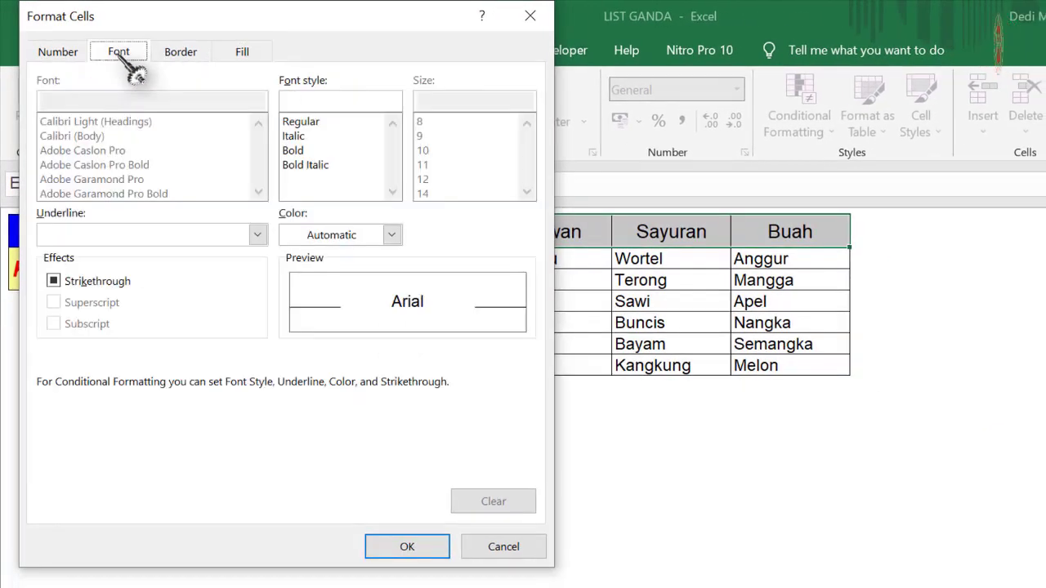
left_click(393, 235)
left_click(289, 338)
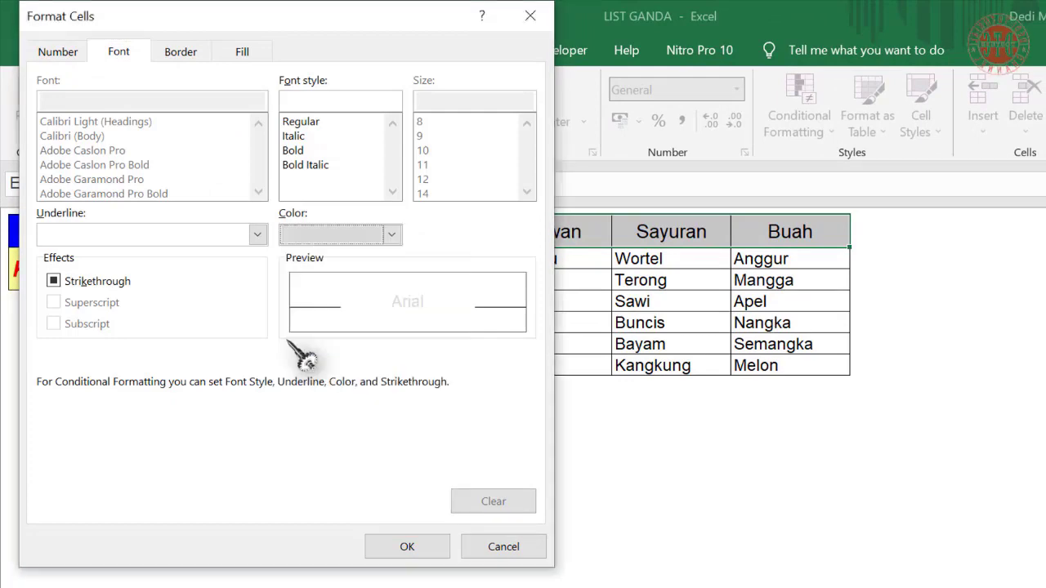
left_click(414, 546)
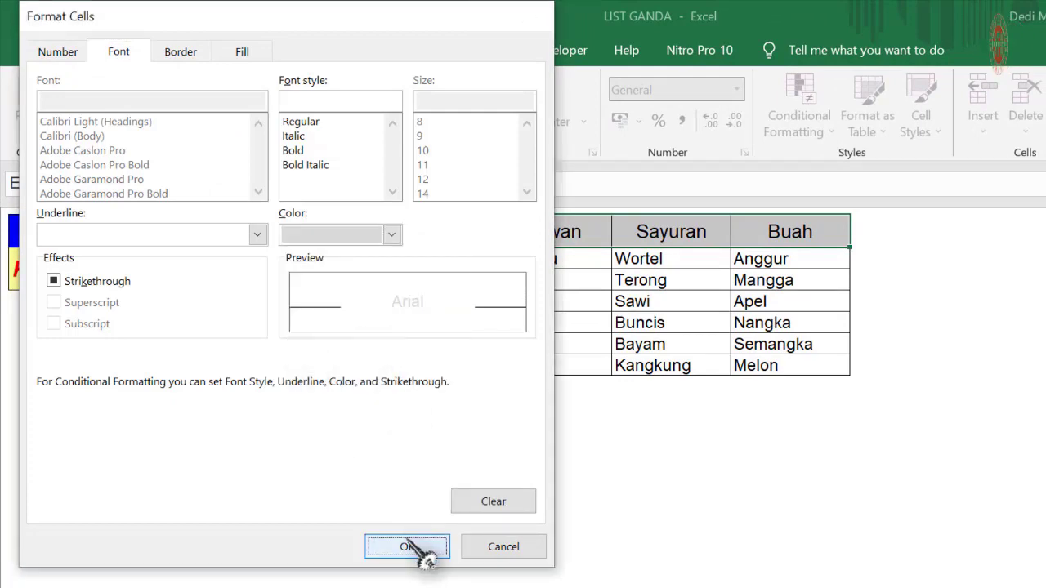
left_click(275, 359)
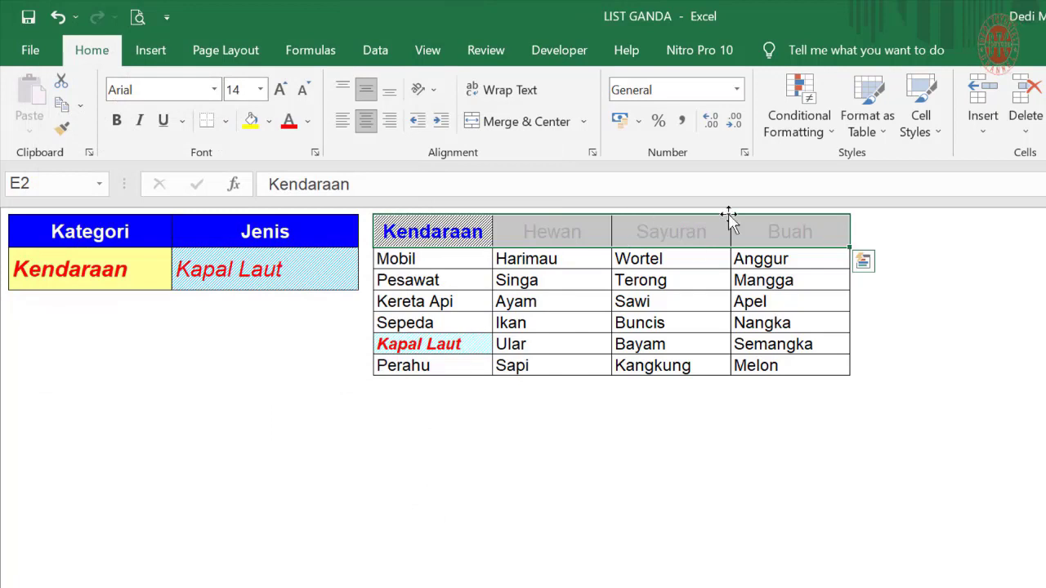
Create a formula-based conditional formatting rule for the items E3:H8 using =$C$3<>E3
left_click_drag(424, 259, 782, 365)
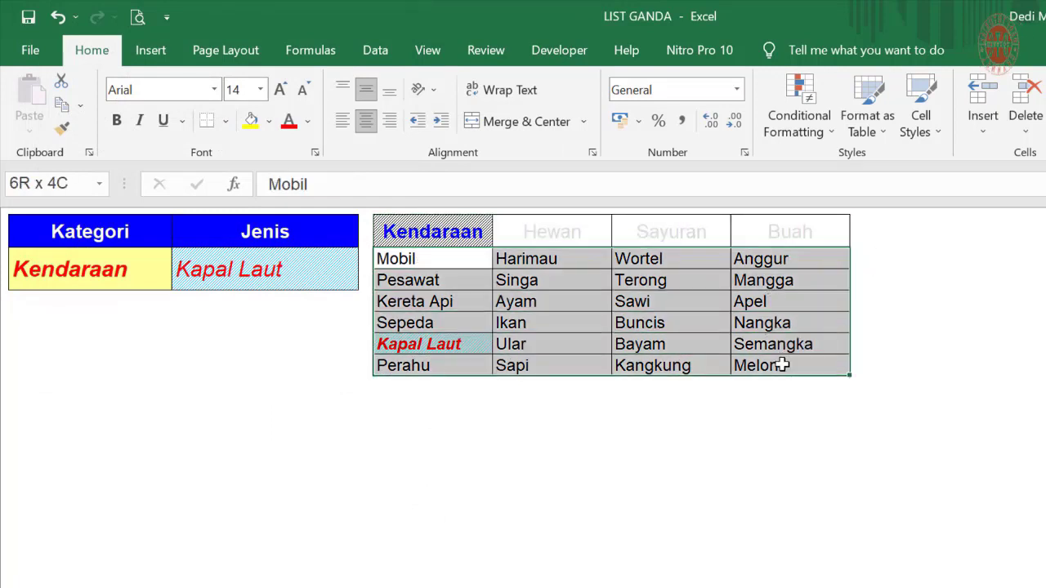
left_click(812, 135)
left_click(827, 391)
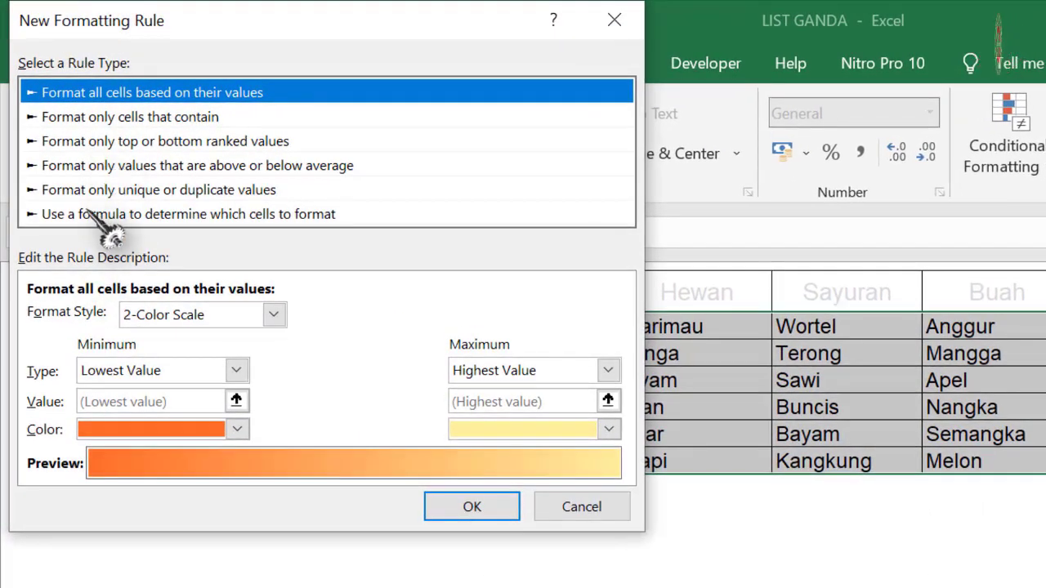
left_click(75, 172)
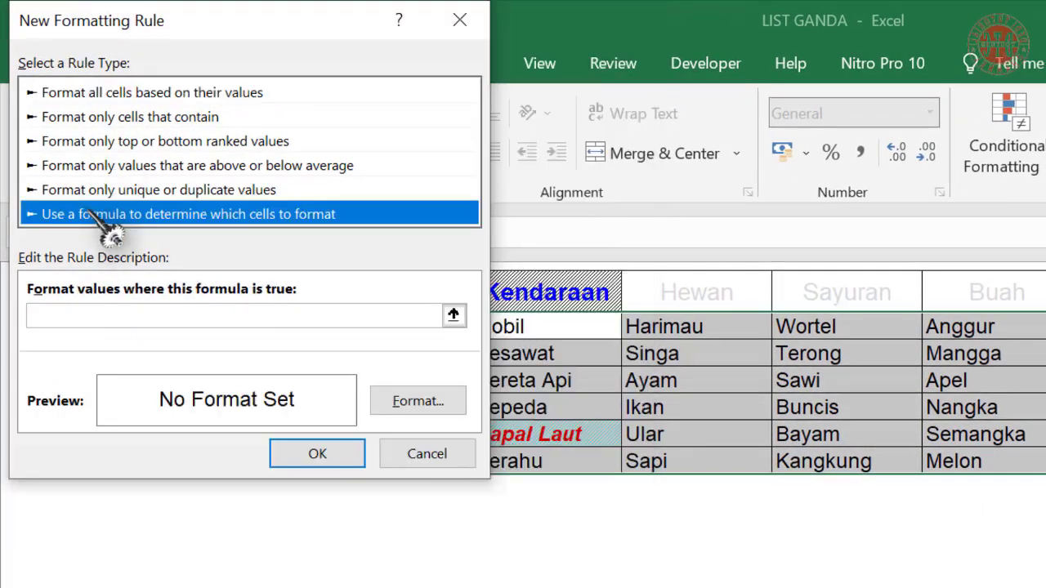
left_click(104, 312)
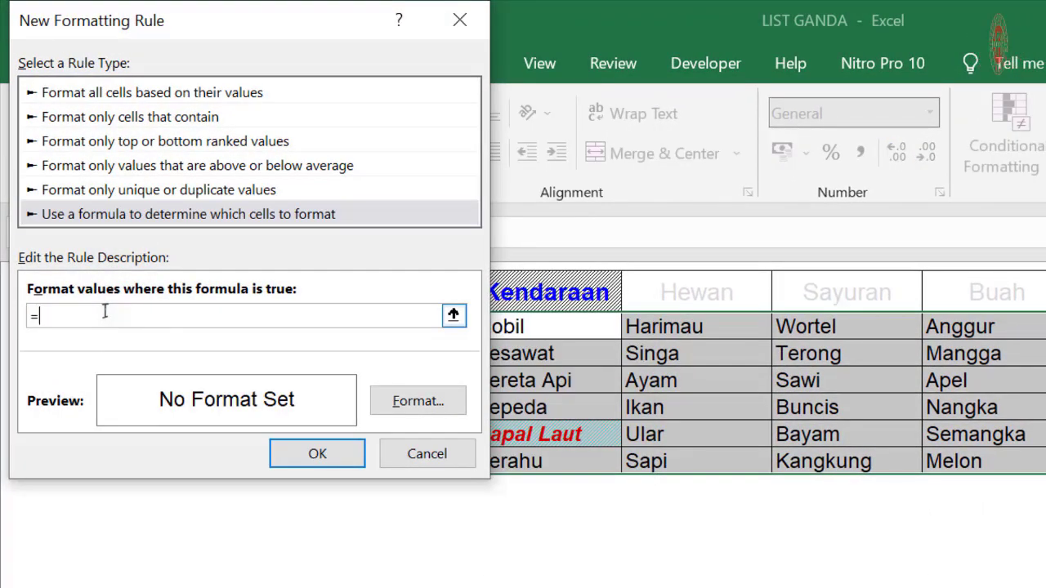
left_click(454, 316)
type("=")
left_click(270, 342)
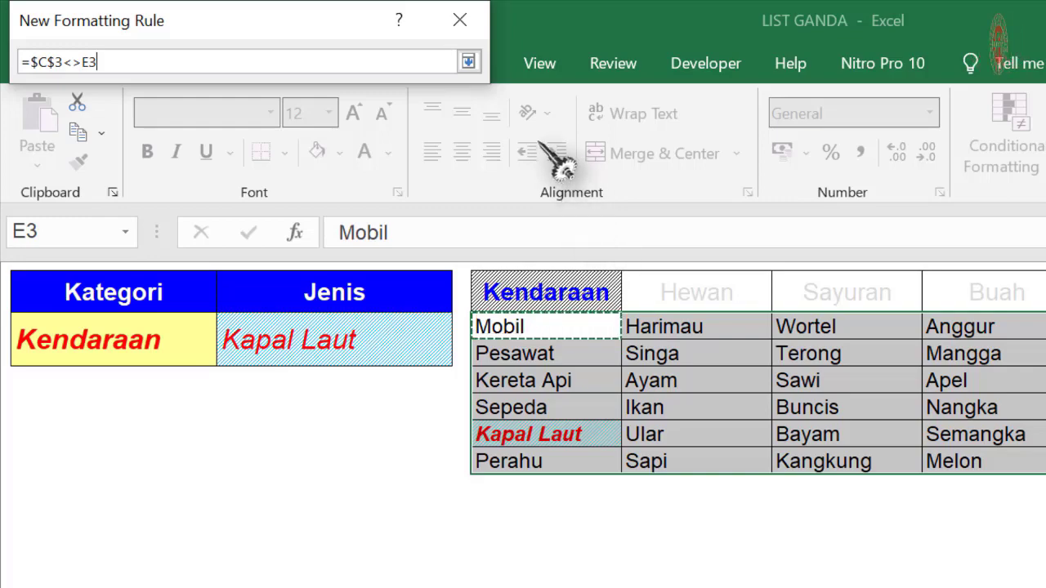
left_click(468, 62)
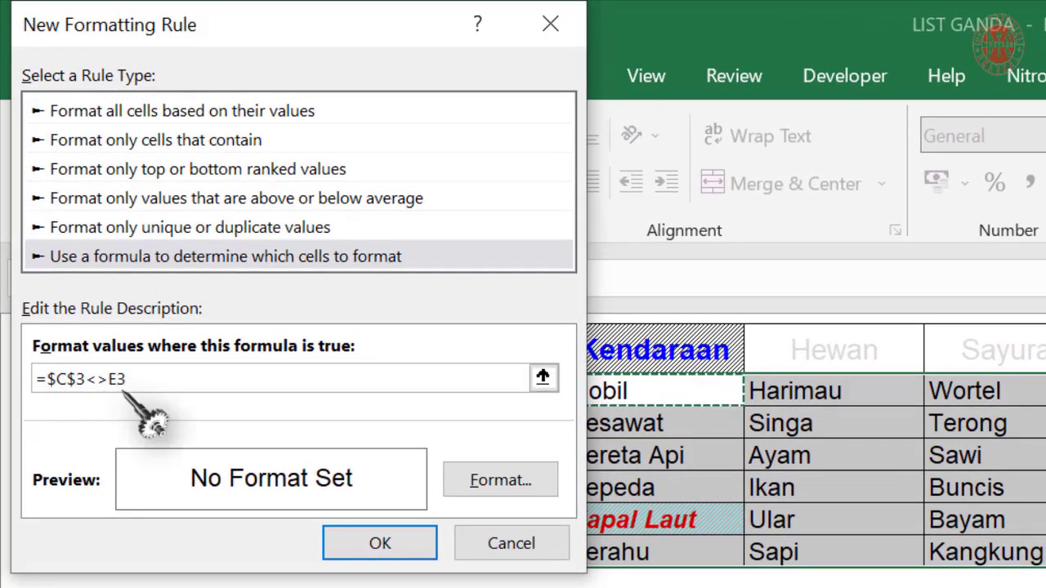
Set the non-matching item rule's font color to light gray, apply it to E3:H8 and deselect the table
left_click(499, 481)
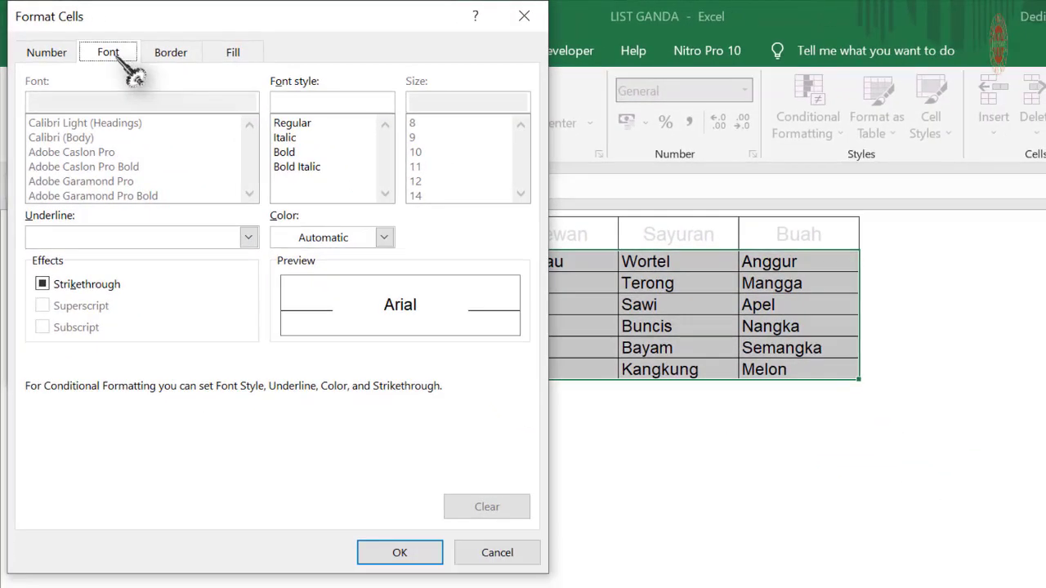
left_click(404, 250)
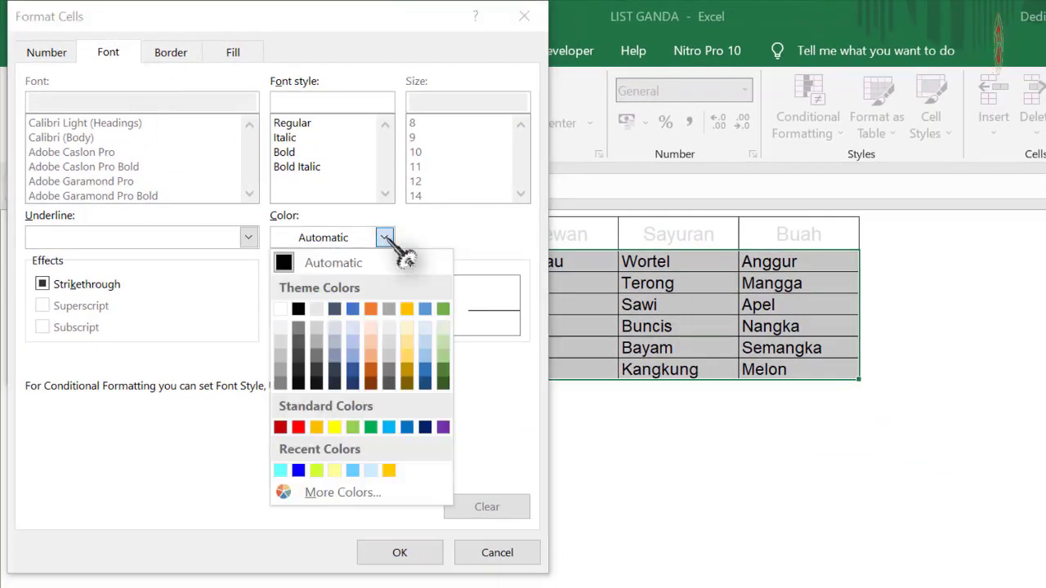
left_click(280, 342)
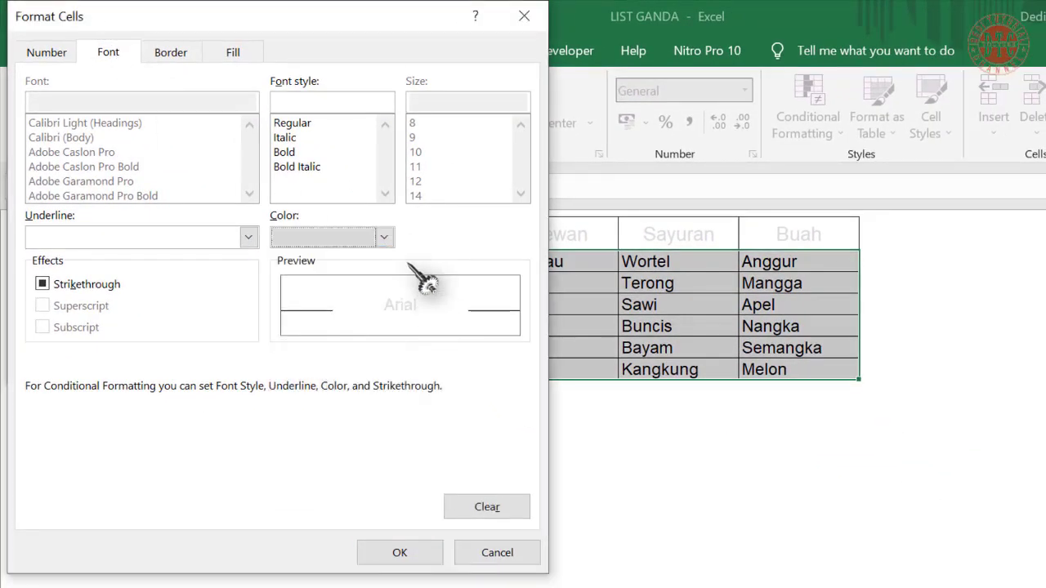
left_click(401, 549)
left_click(260, 364)
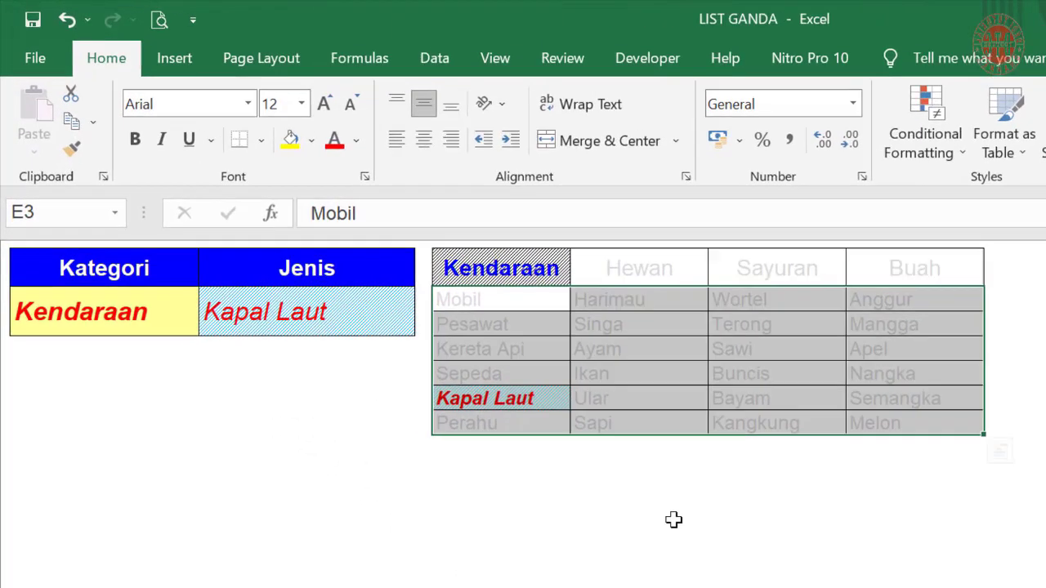
left_click(656, 567)
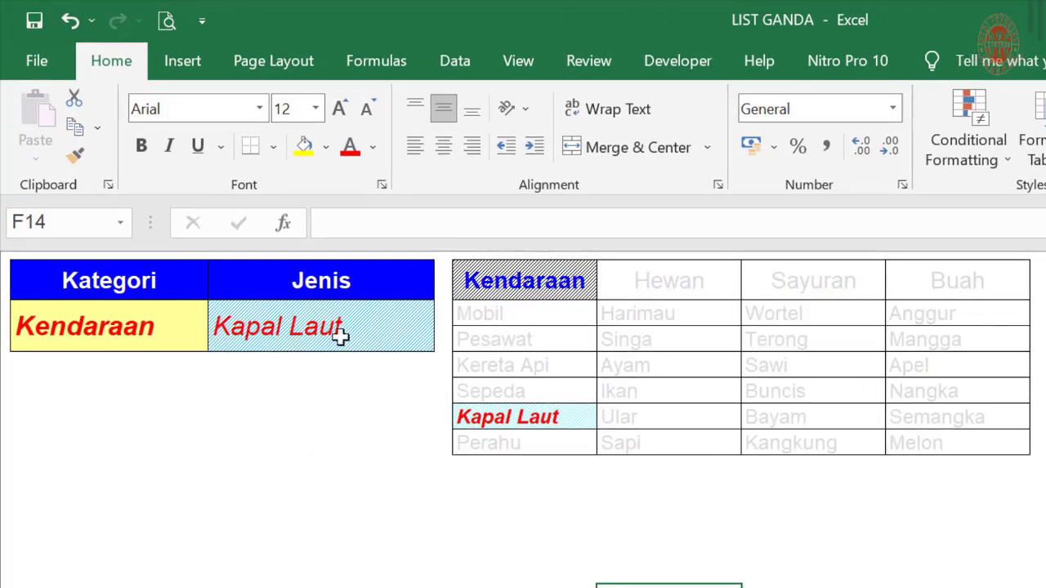
Set the Kategori in B3 to Hewan and choose Ayam as the Jenis in C3
left_click(155, 335)
left_click(218, 315)
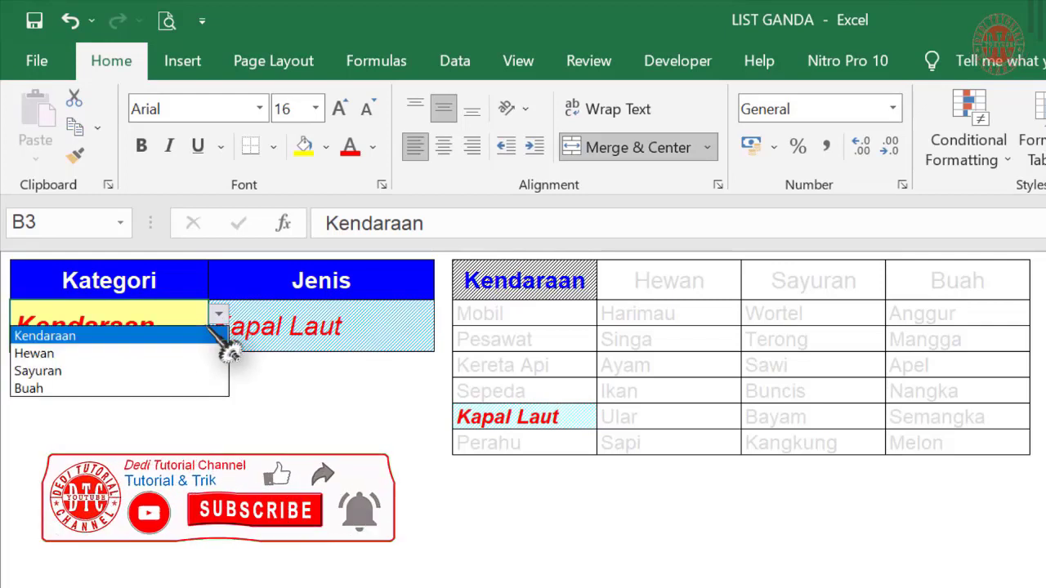
left_click(213, 353)
left_click(376, 327)
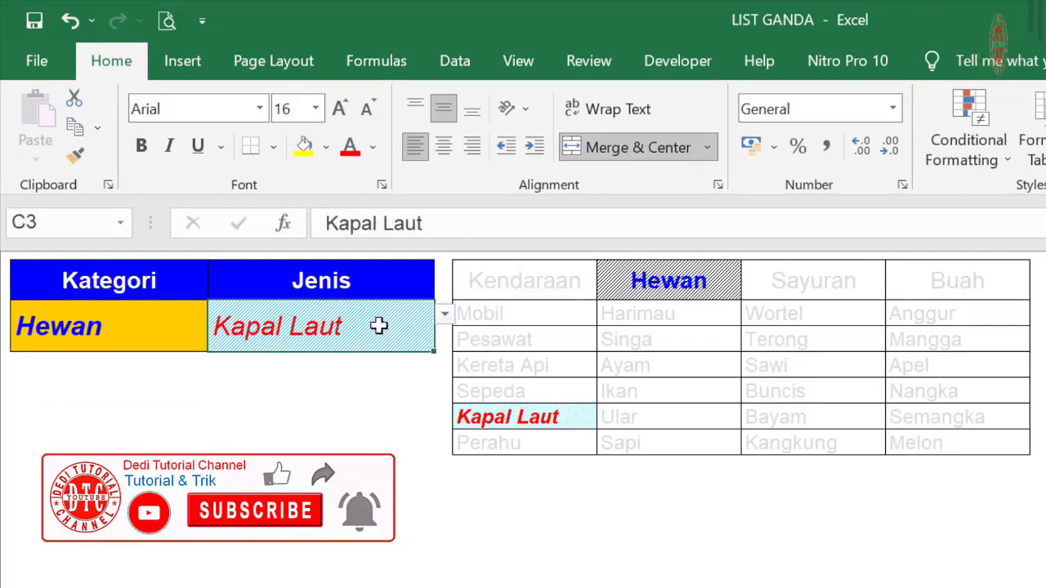
left_click(443, 314)
left_click(425, 370)
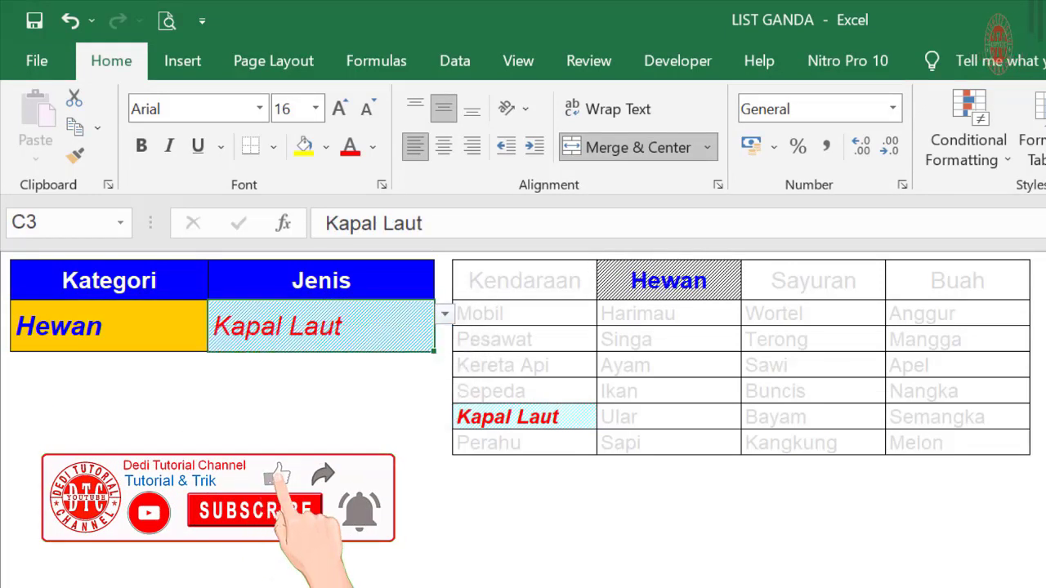
Choose Sapi, then Harimau, as the Jenis in C3 to test the item dimming
left_click(443, 313)
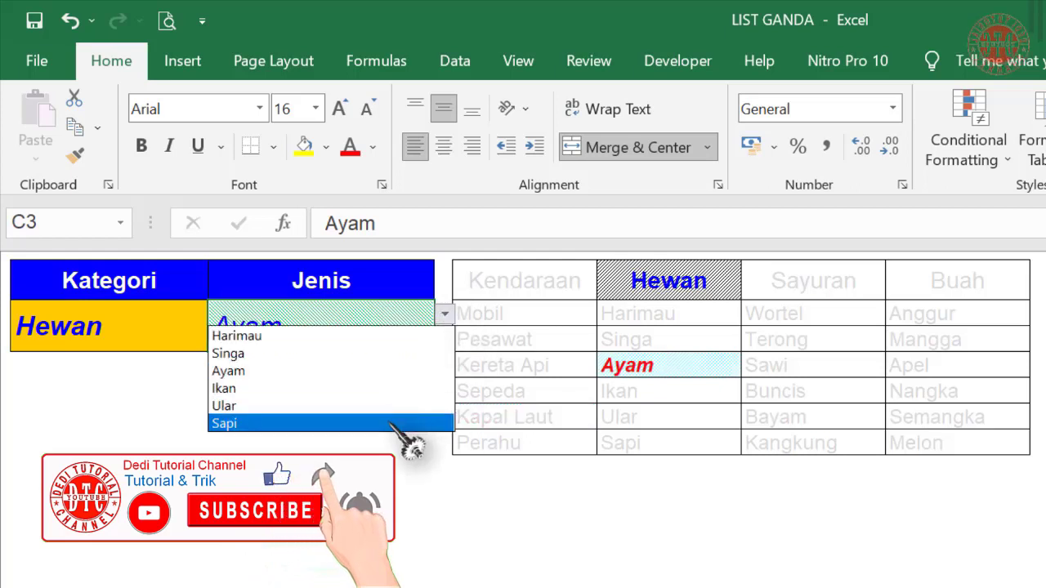
left_click(434, 423)
left_click(444, 314)
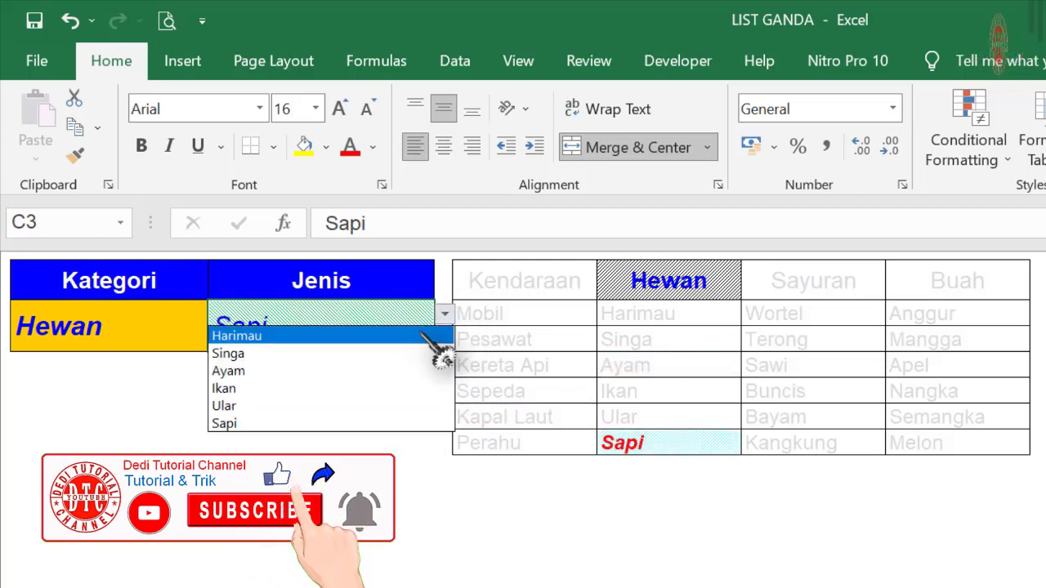
left_click(431, 334)
Set the Kategori in B3 to Sayuran and choose Wortel as the Jenis in C3
left_click(144, 322)
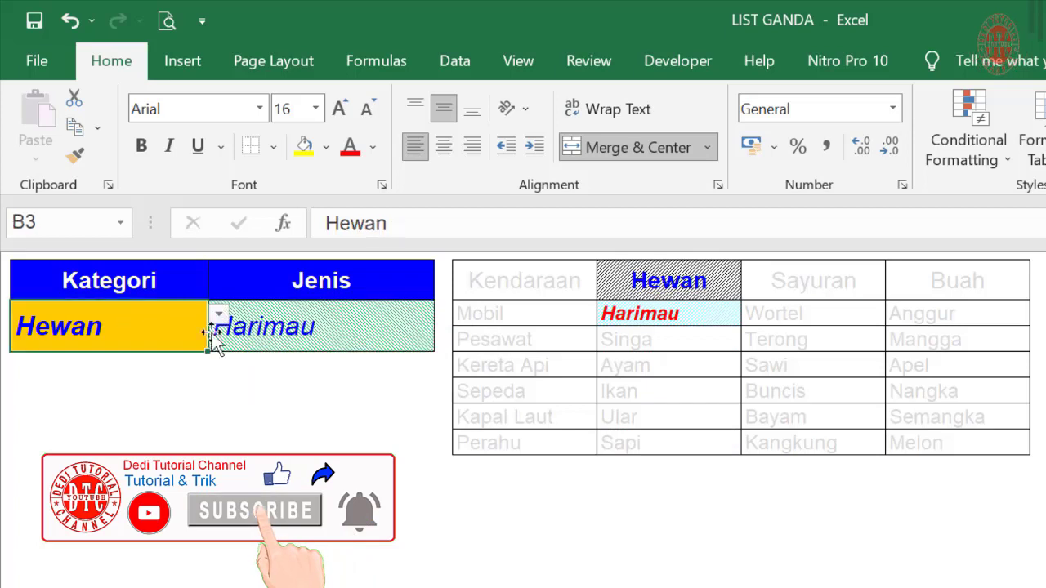
left_click(218, 314)
left_click(216, 371)
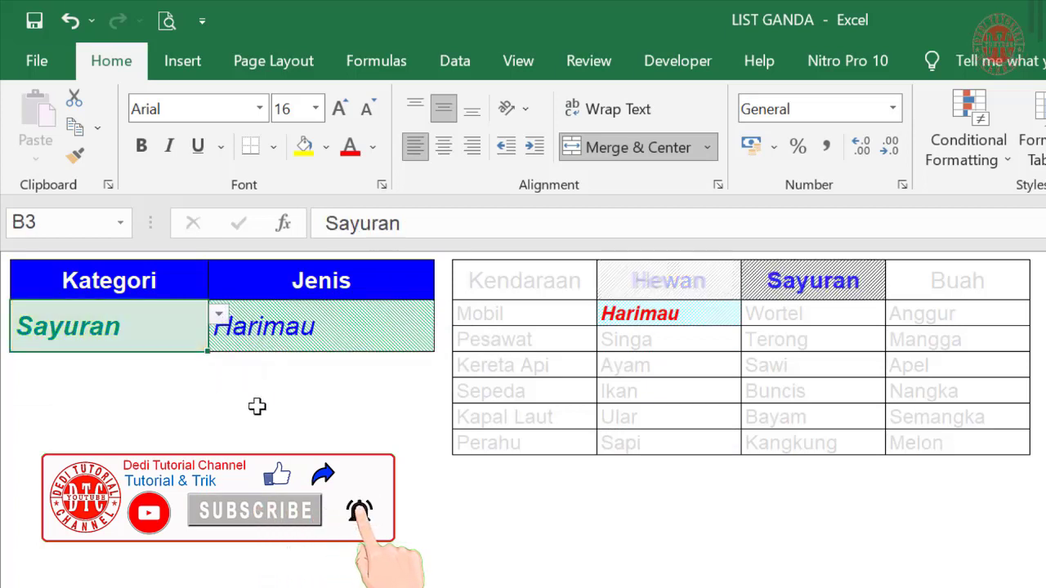
left_click(370, 349)
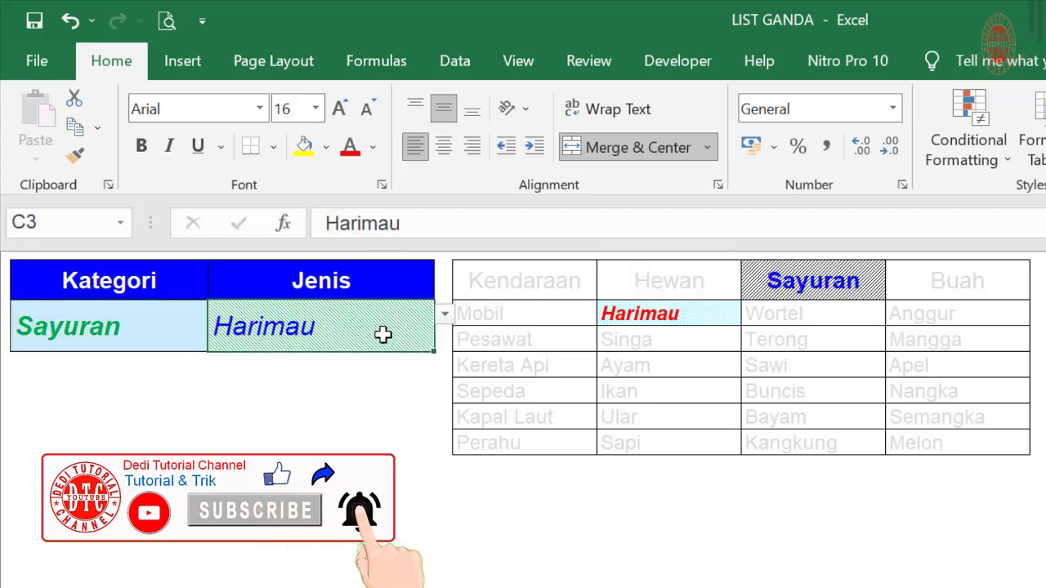
left_click(443, 315)
left_click(440, 335)
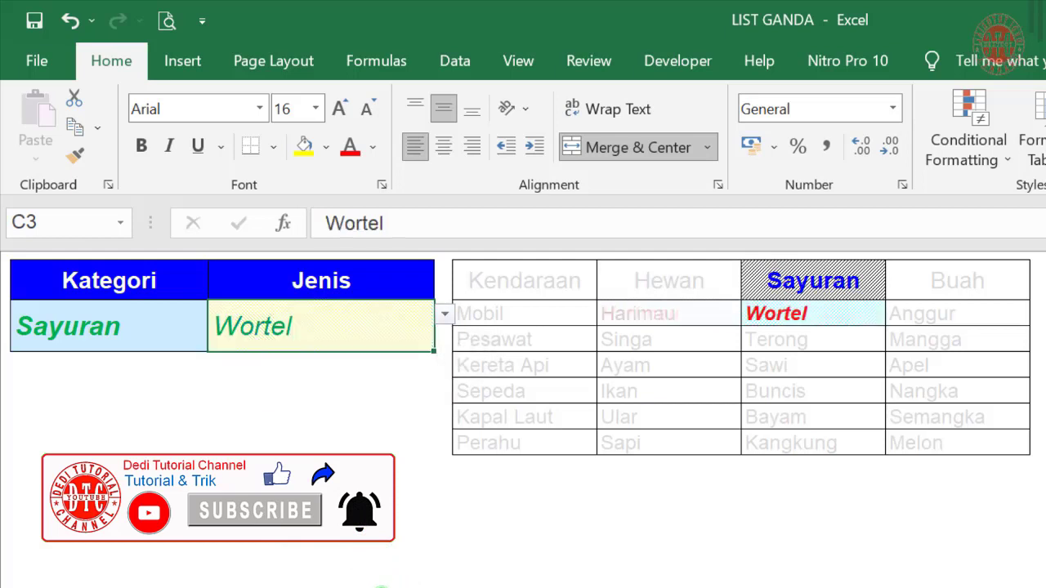
Test the item highlighting by choosing Sawi, Buncis, Bayam and Kangkung in turn as the Jenis in C3
left_click(443, 315)
left_click(433, 371)
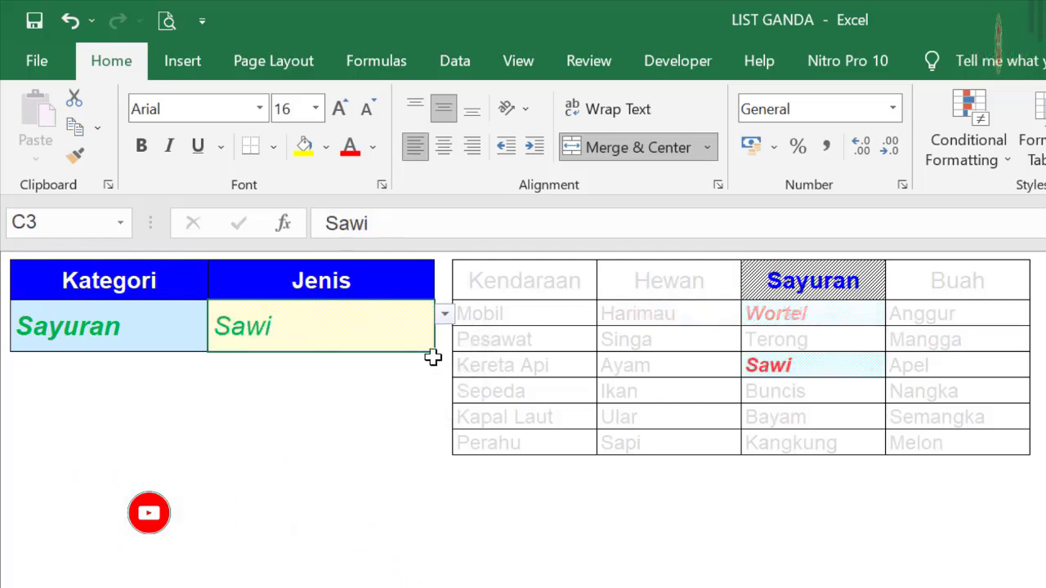
left_click(444, 315)
left_click(433, 388)
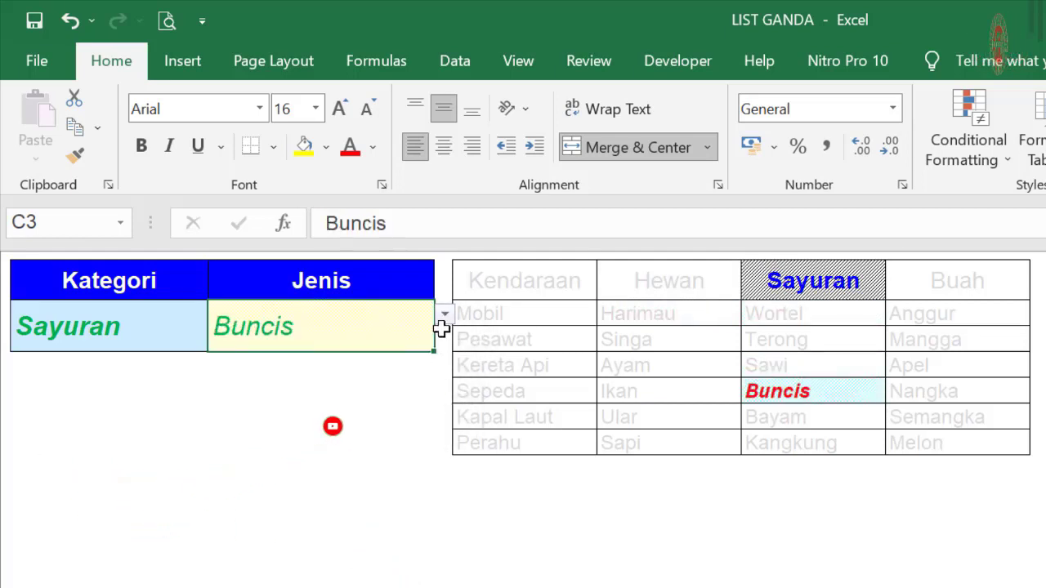
left_click(443, 315)
left_click(433, 406)
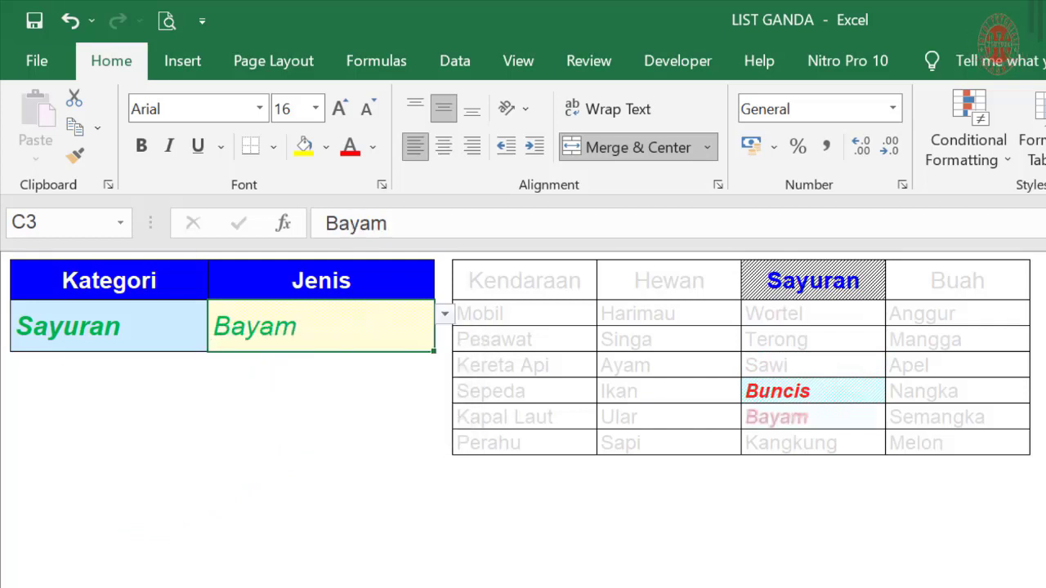
left_click(444, 315)
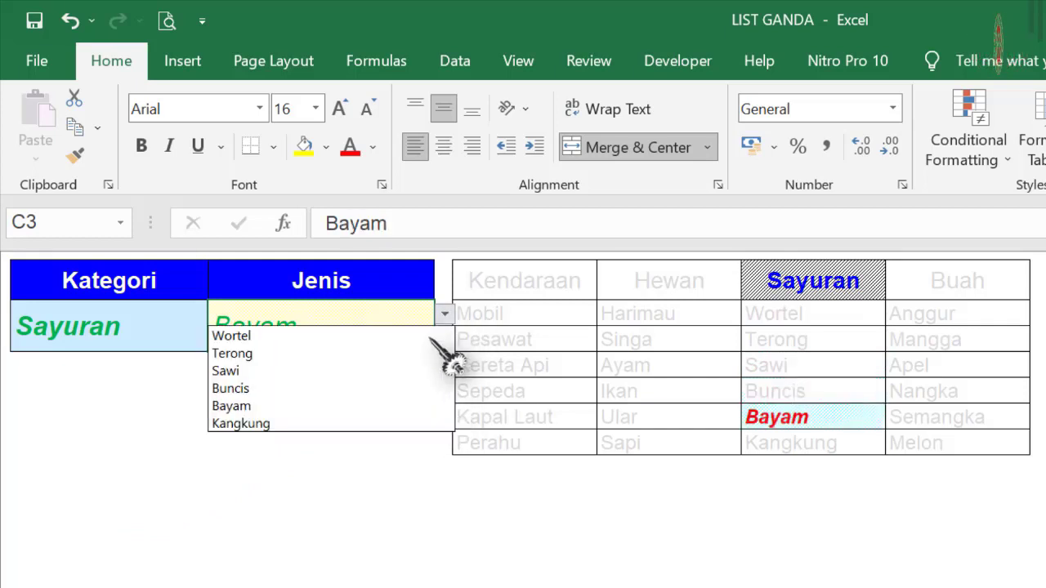
left_click(431, 424)
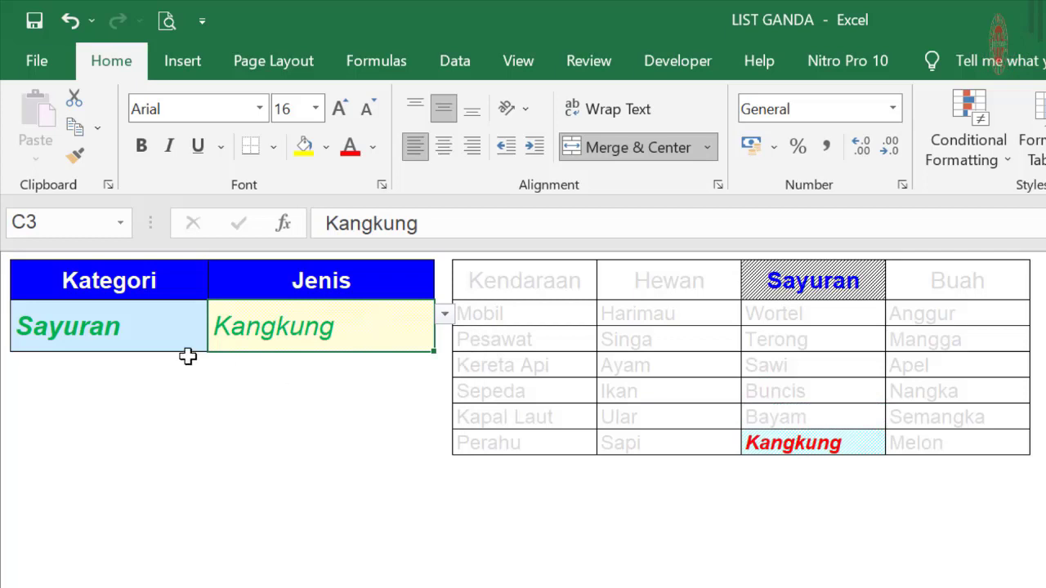
Set the Kategori in B3 to Buah and choose Semangka, then Apel, as the Jenis in C3
left_click(174, 329)
left_click(218, 314)
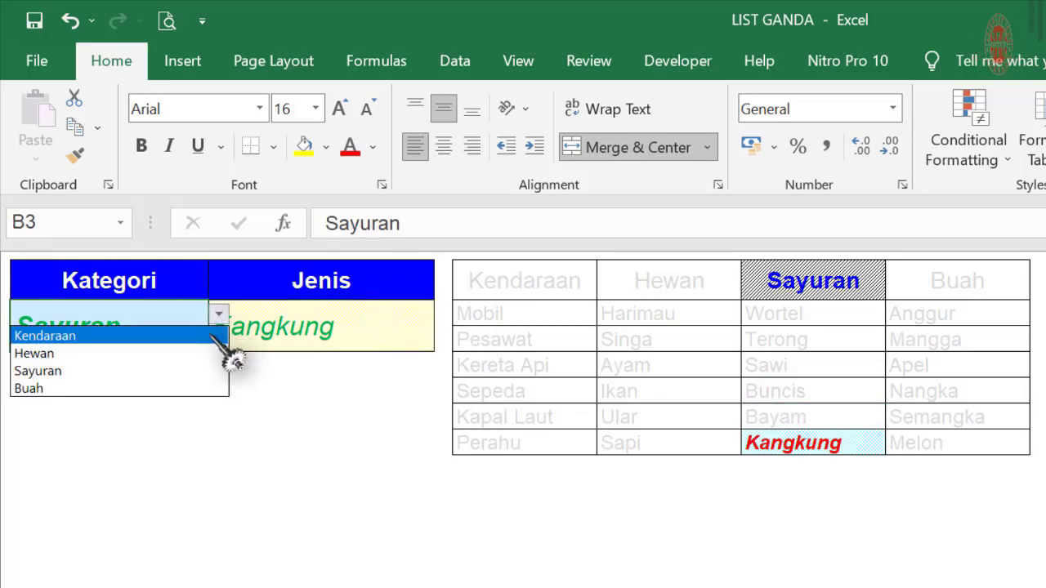
left_click(211, 389)
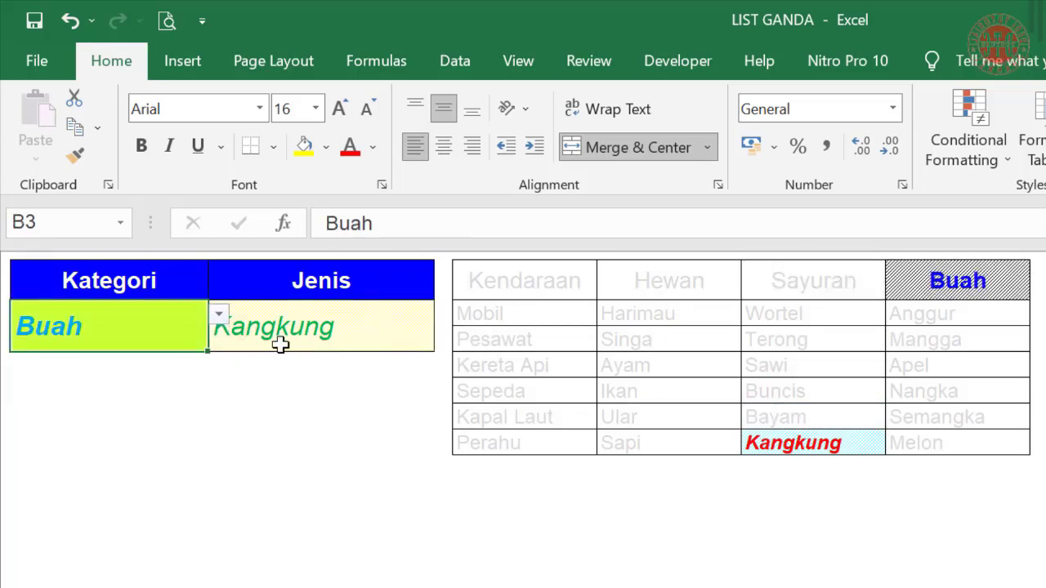
left_click(383, 328)
left_click(444, 314)
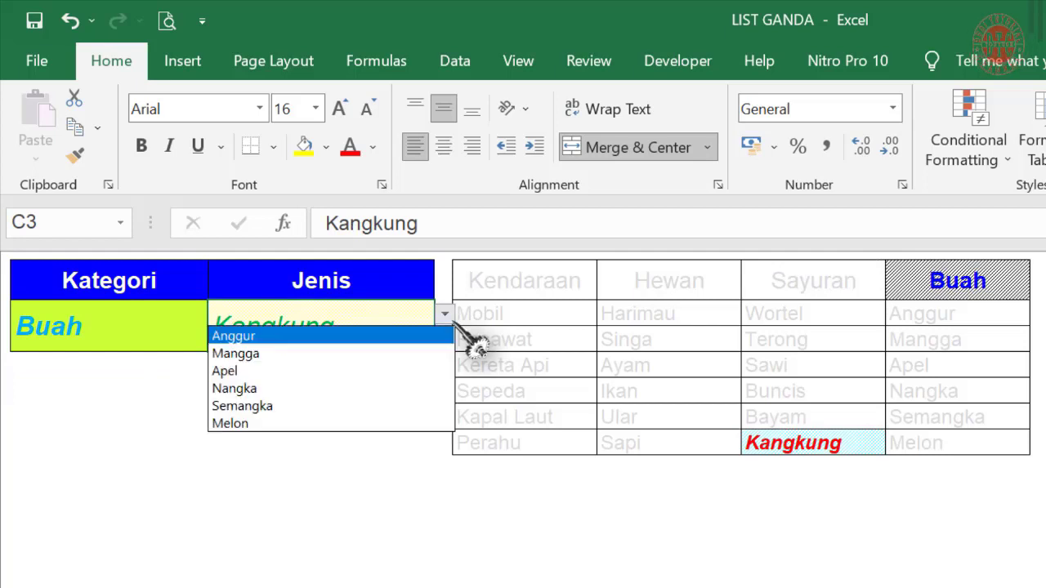
left_click(428, 402)
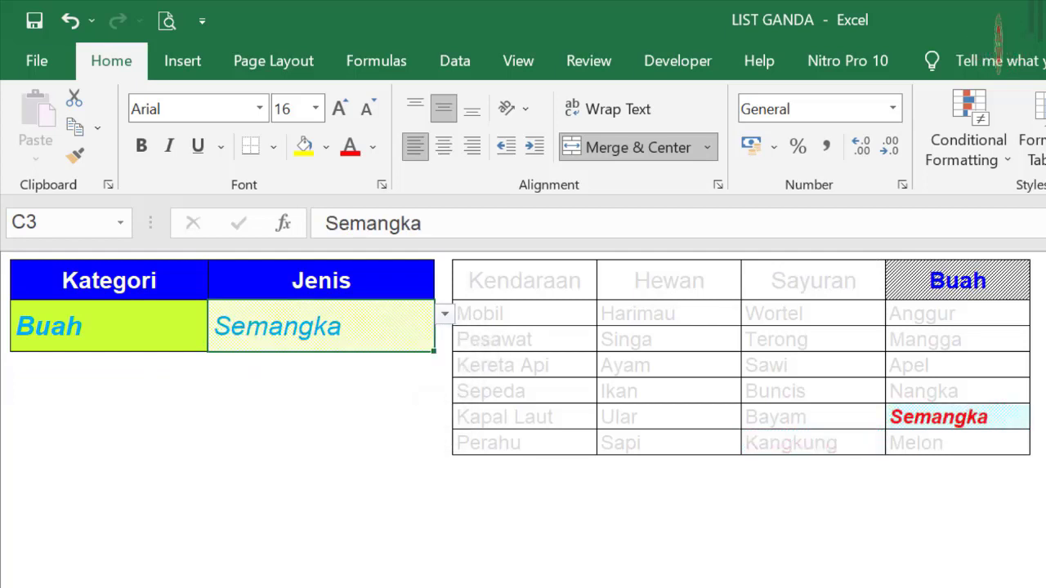
left_click(444, 314)
left_click(429, 367)
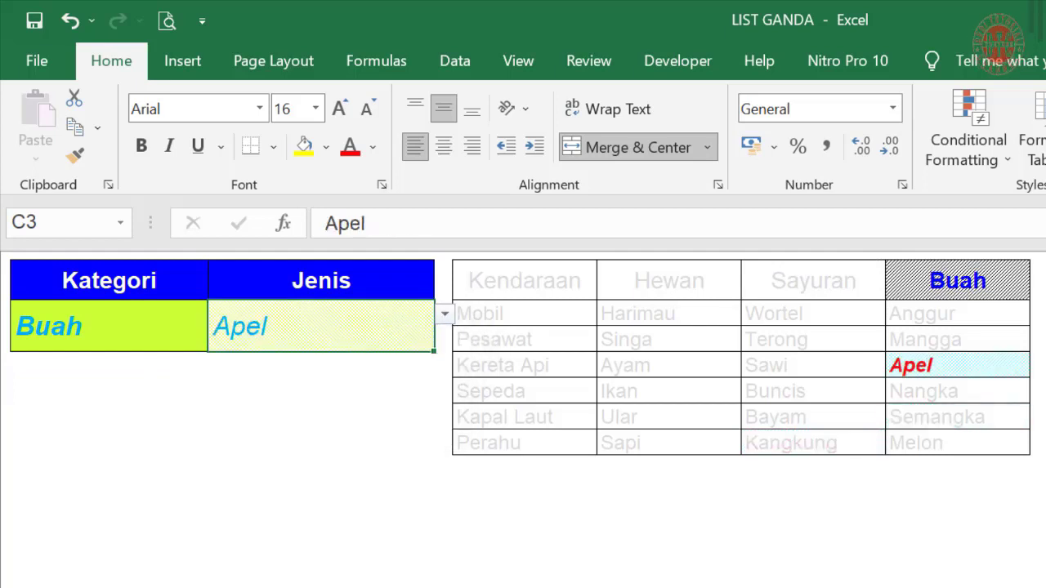